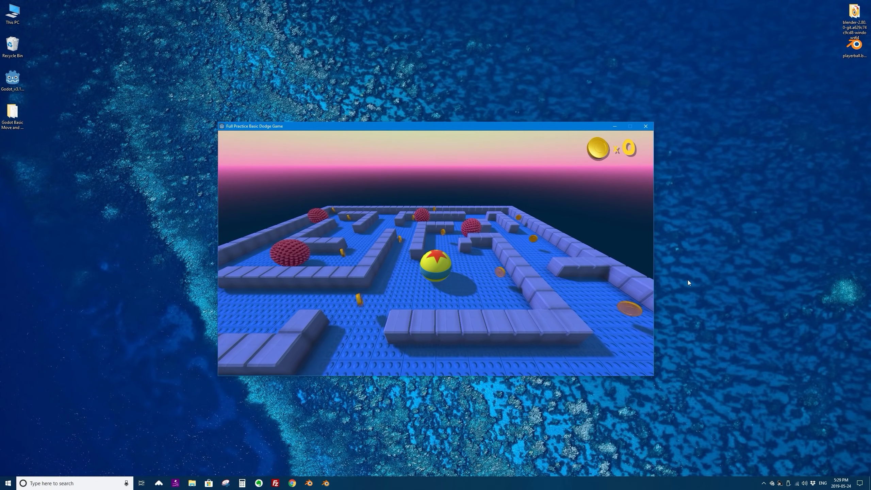
# Play the dodge game, rolling the ball through the maze to collect coins and avoid the spiky enemies
pyautogui.press('Right')
pyautogui.press('Left')
pyautogui.press('Up')
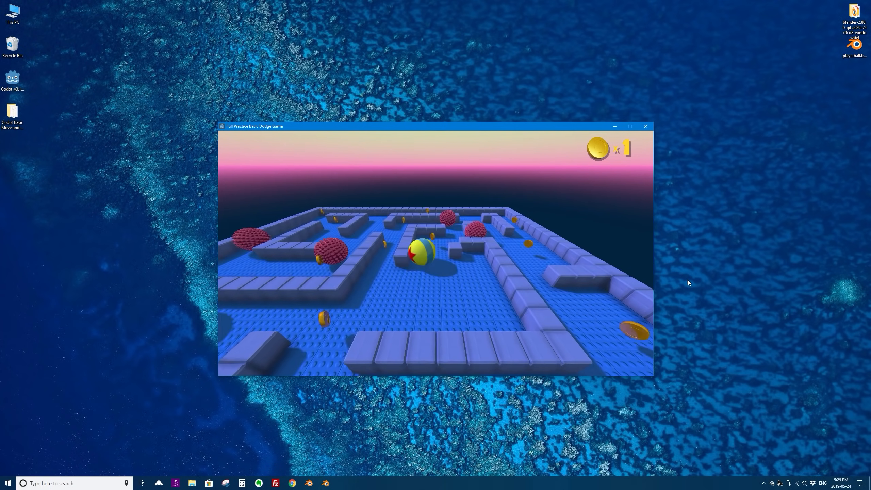
pyautogui.press('Down')
pyautogui.press('Left')
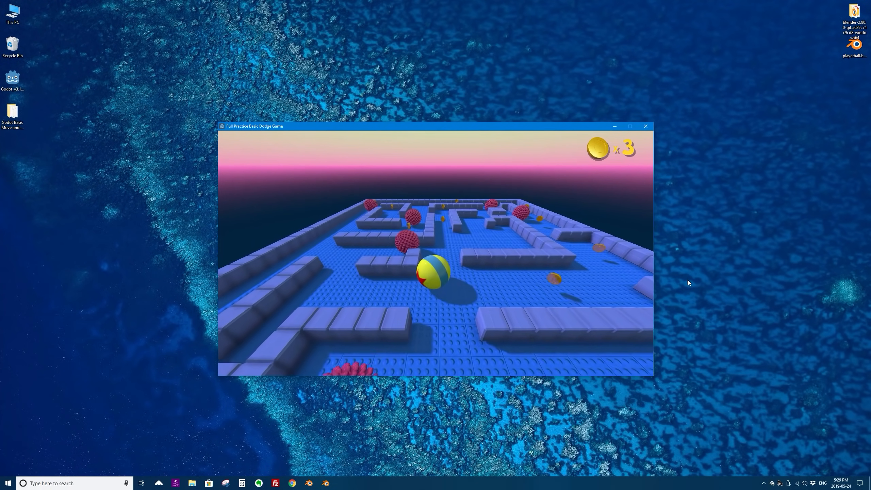
pyautogui.press('Right')
pyautogui.press('Up')
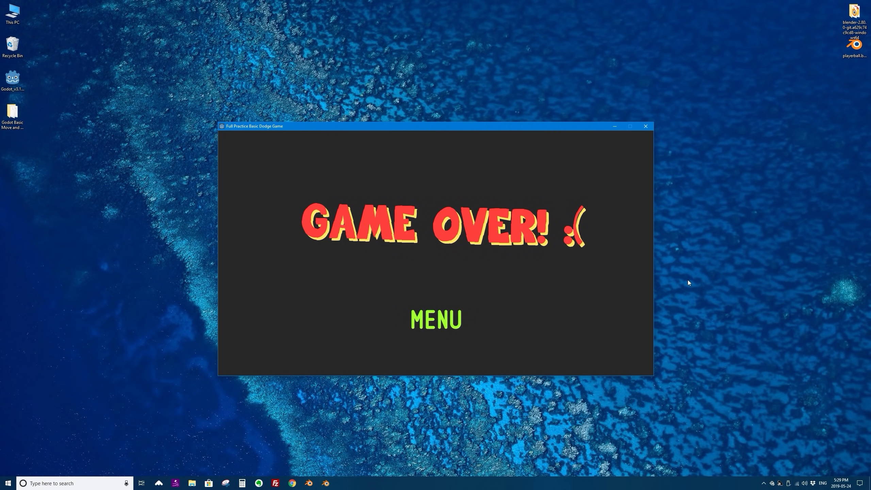
# Return to the game's menu, start a new round and roll the ball around the maze
pyautogui.click(435, 319)
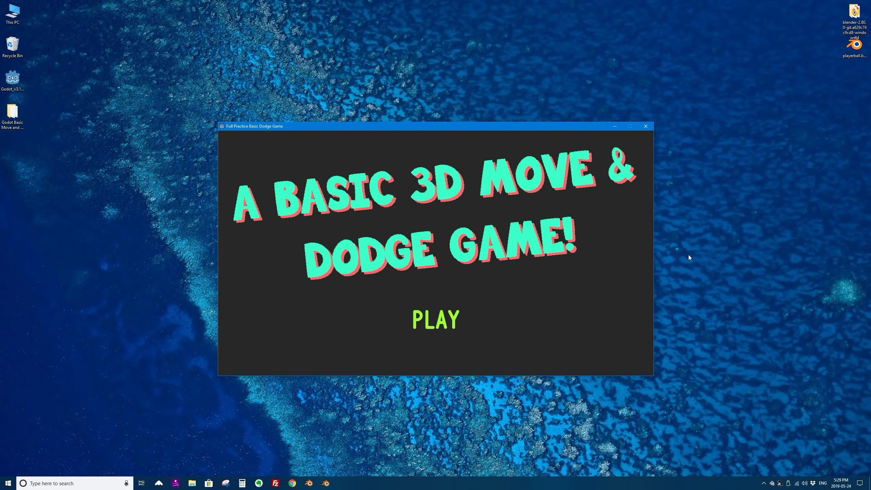
pyautogui.click(458, 318)
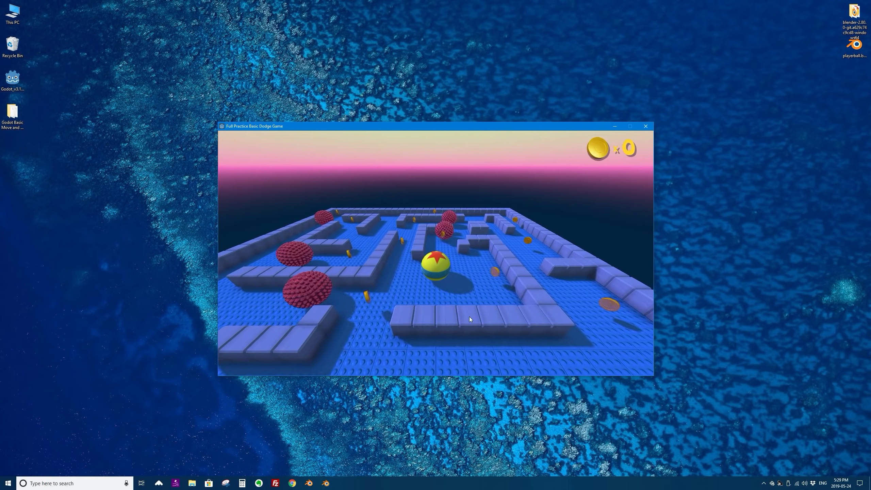
pyautogui.press('Up')
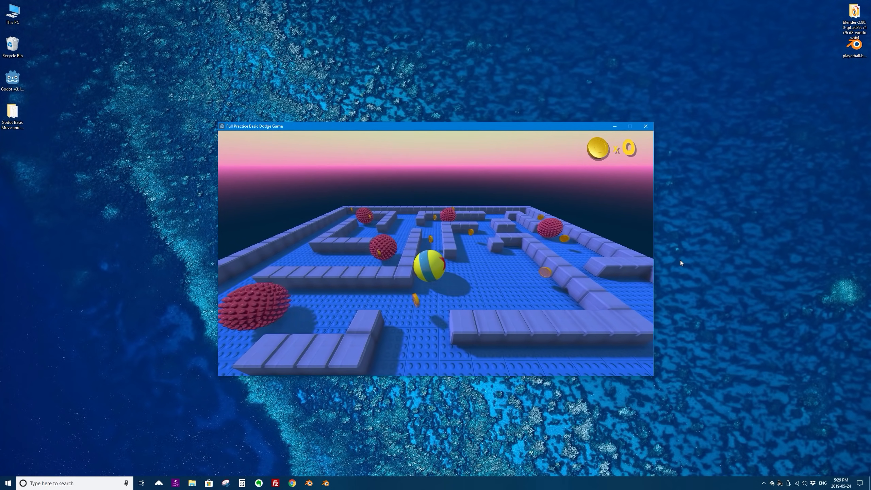
pyautogui.press('Up')
pyautogui.press('Down')
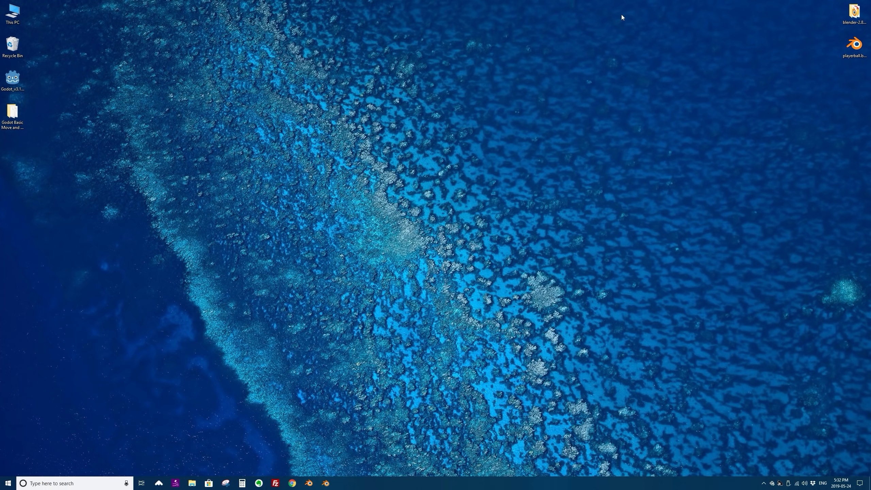
# Launch Blender 2.80 from the blender-2.80.0 folder on the desktop and dismiss the splash screen
pyautogui.click(853, 45)
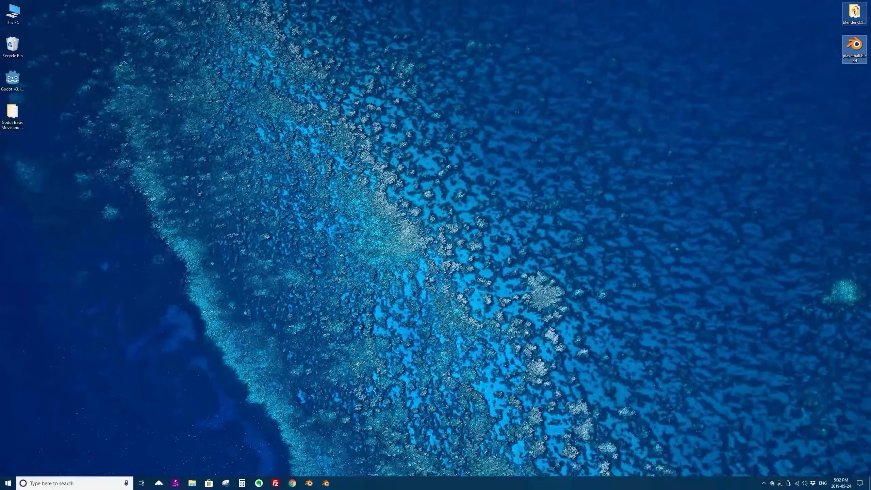
pyautogui.doubleClick(854, 12)
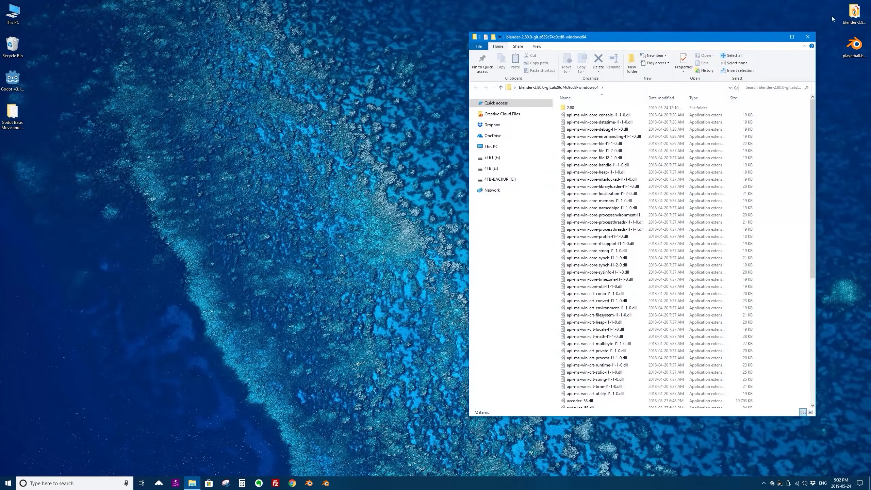
pyautogui.moveTo(812, 106); pyautogui.dragTo(799, 215)
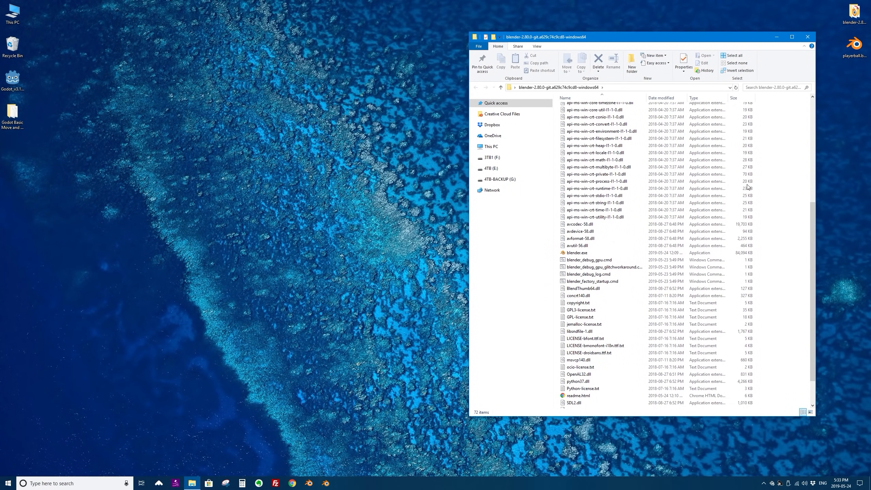
pyautogui.doubleClick(589, 253)
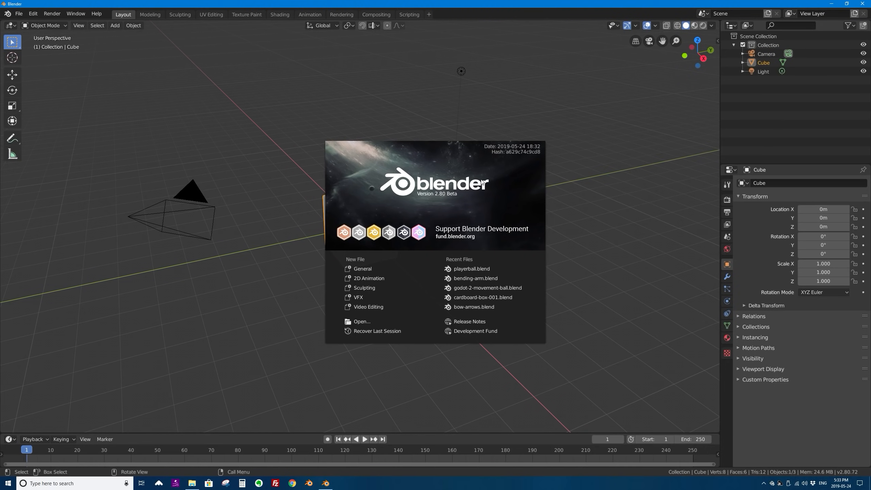
pyautogui.click(484, 185)
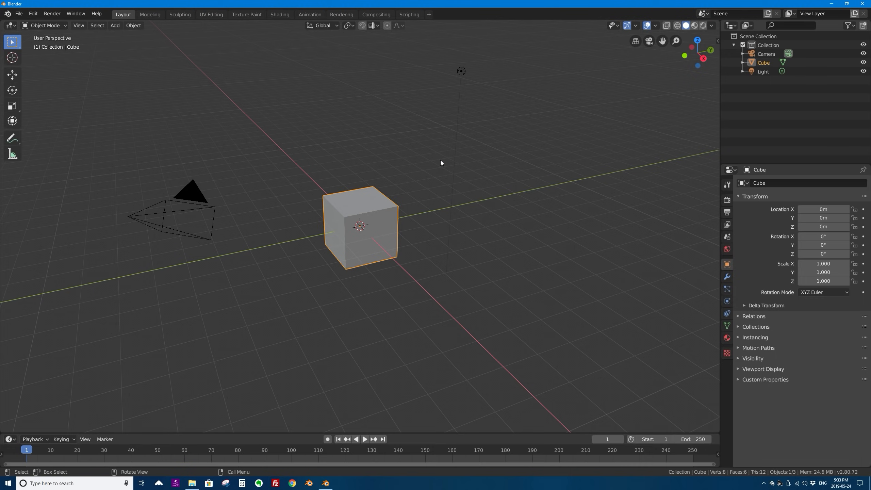
# Open playerball.blend from the Desktop folder
pyautogui.click(19, 13)
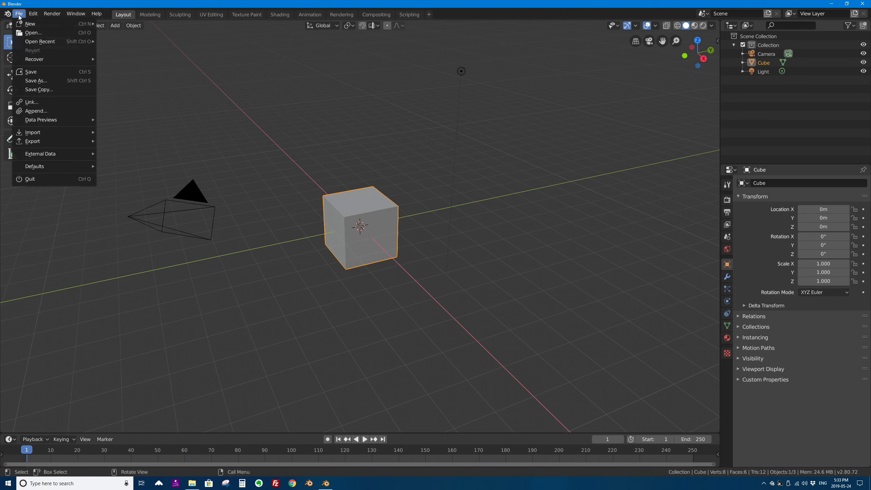
pyautogui.click(35, 34)
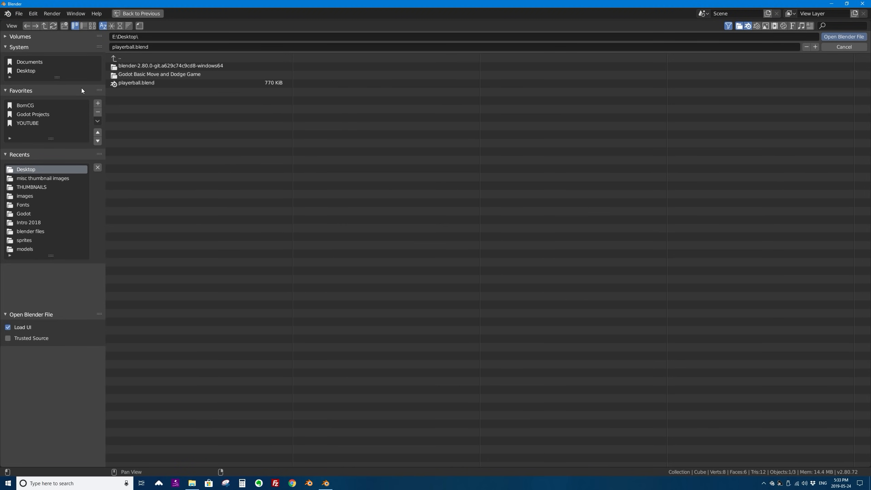
pyautogui.click(142, 83)
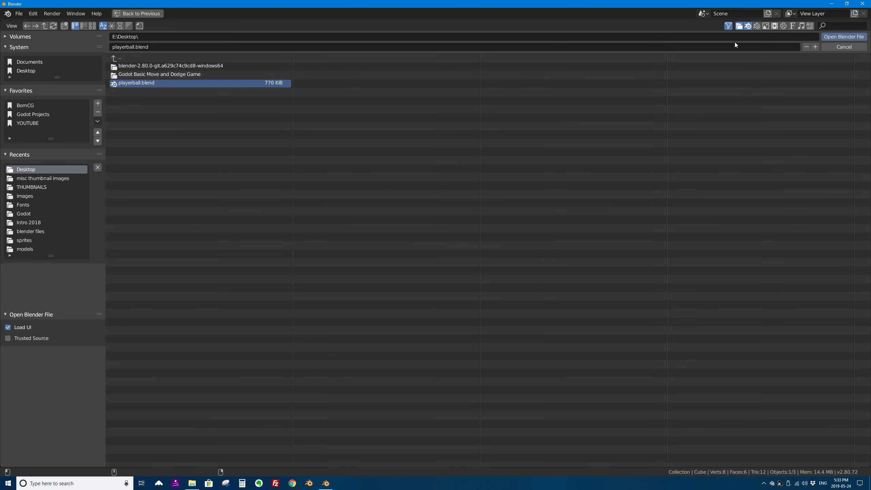
pyautogui.click(831, 37)
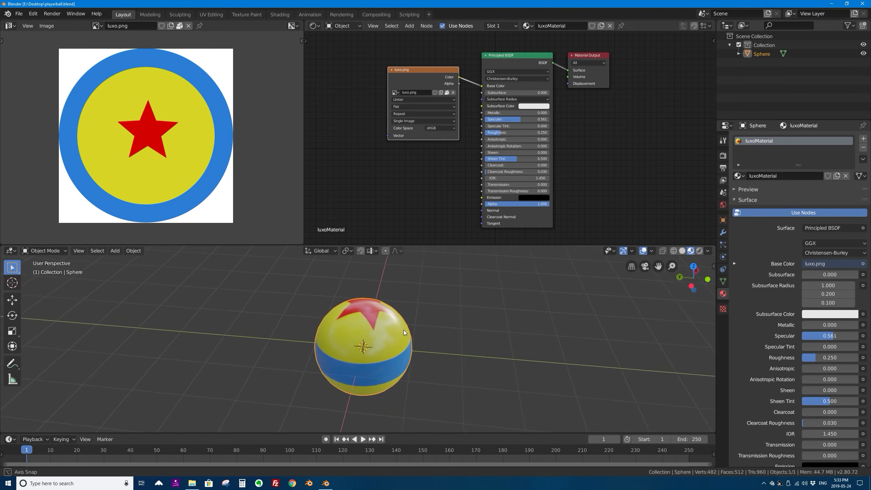
# View the ball from several sides and enlarge the image and node editor areas above the 3D view
pyautogui.moveTo(403, 330); pyautogui.dragTo(459, 322, button='middle')
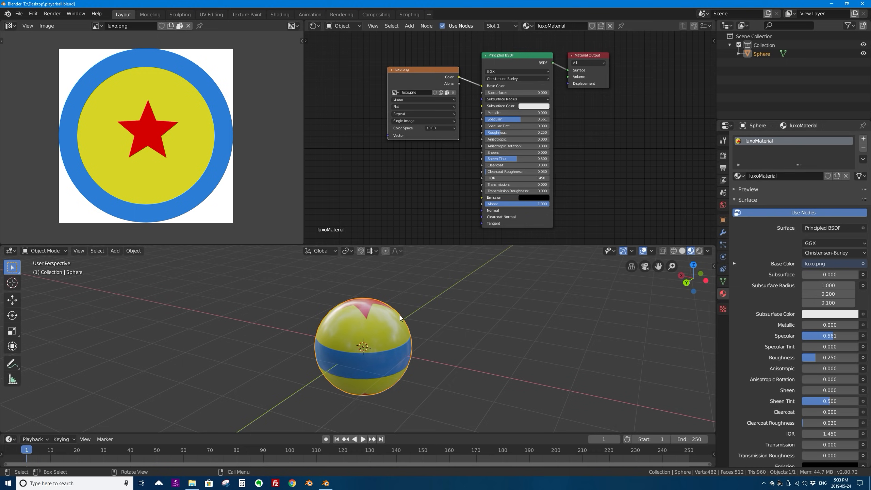
pyautogui.moveTo(397, 315); pyautogui.dragTo(418, 318, button='middle')
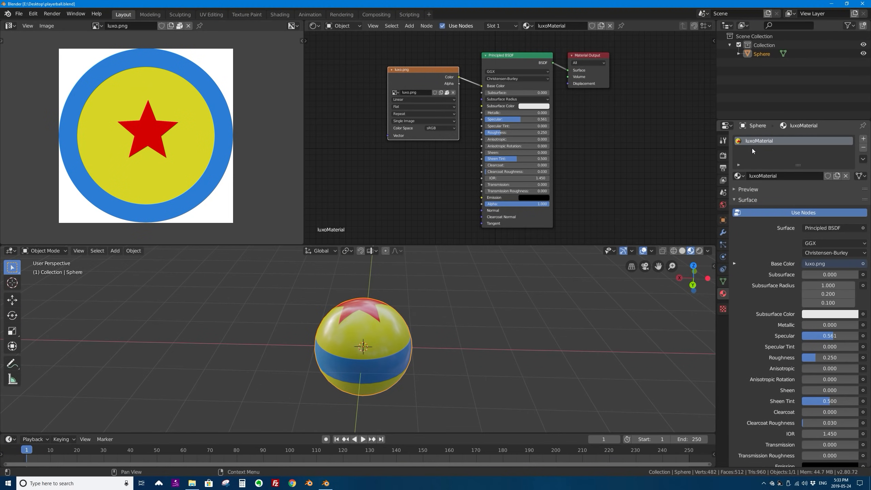
pyautogui.moveTo(481, 93)
pyautogui.mouseDown(button='middle')
pyautogui.moveTo(487, 107)
pyautogui.moveTo(481, 95)
pyautogui.mouseUp(button='middle')
pyautogui.moveTo(515, 245); pyautogui.dragTo(515, 288)
pyautogui.scroll(5, 499, 113)
pyautogui.scroll(-3, 503, 112)
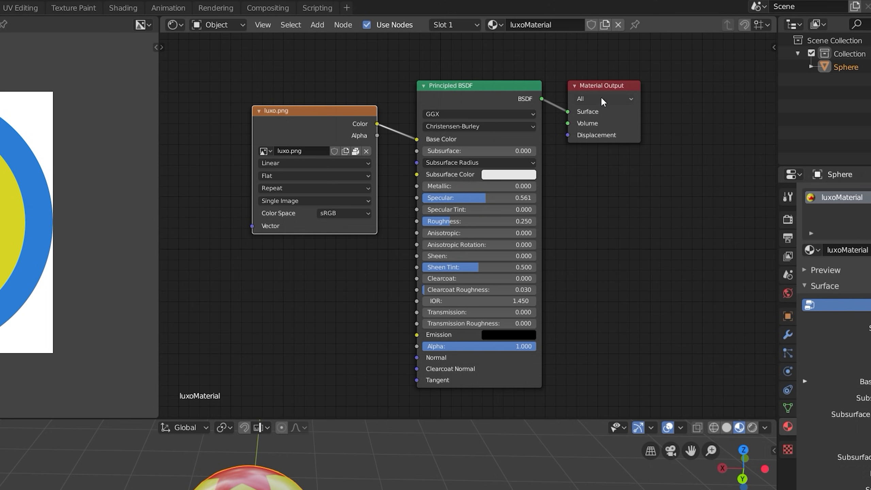
# Spread out the luxo.png, Principled BSDF and Material Output nodes of luxoMaterial
pyautogui.moveTo(600, 89); pyautogui.dragTo(642, 89)
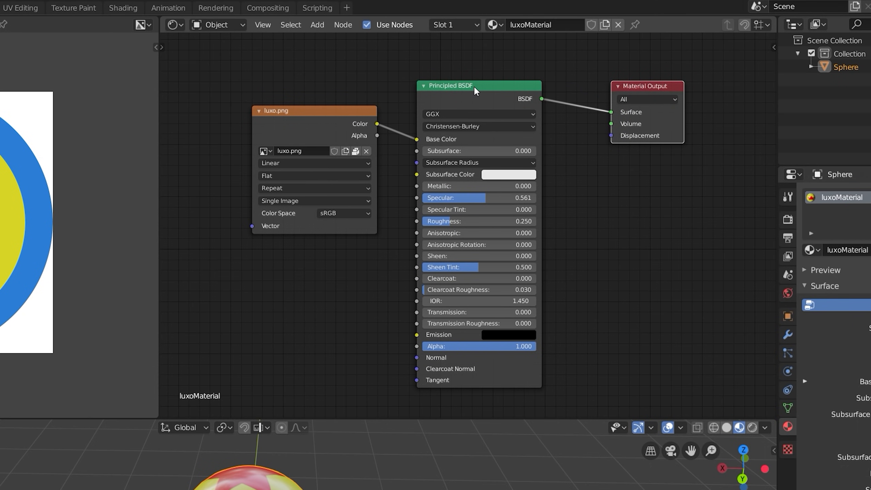
pyautogui.moveTo(448, 92); pyautogui.dragTo(463, 90)
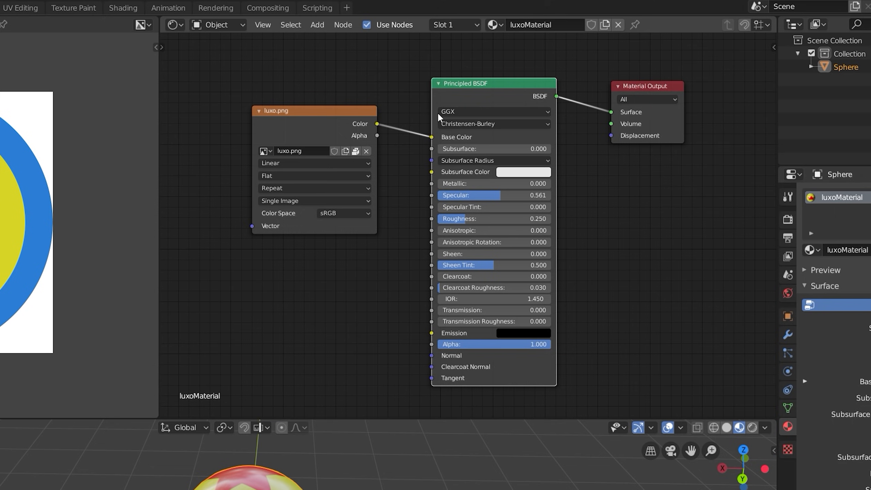
pyautogui.moveTo(480, 85); pyautogui.dragTo(459, 73)
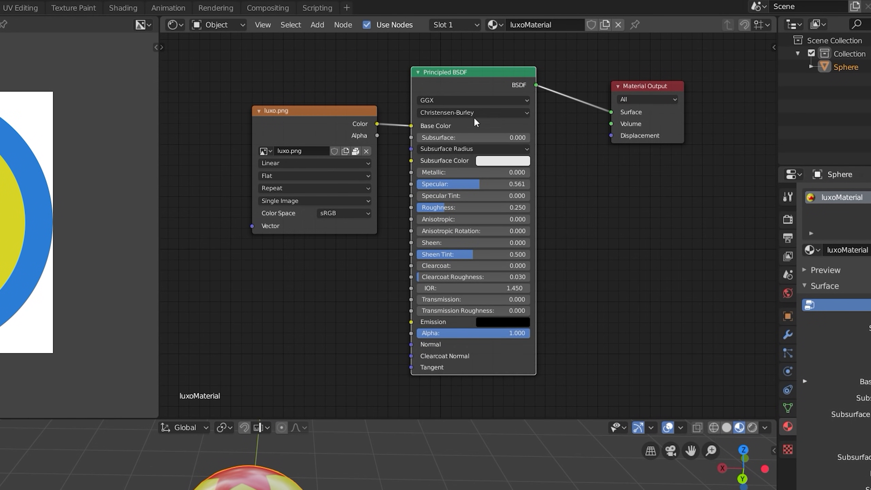
pyautogui.moveTo(288, 114)
pyautogui.mouseDown()
pyautogui.moveTo(295, 105)
pyautogui.moveTo(240, 107)
pyautogui.moveTo(275, 116)
pyautogui.mouseUp()
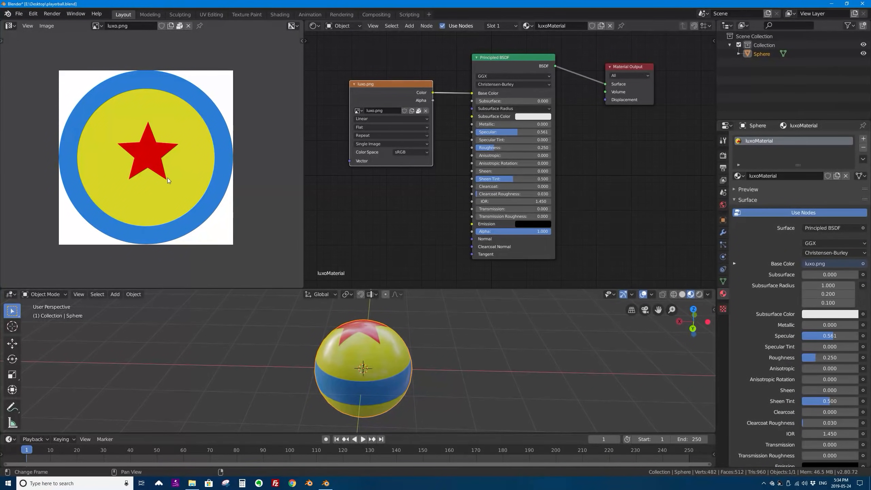
# Examine the sphere's UV layout over the luxo.png image and the edge loop around its middle in Edit Mode, returning to Object Mode
pyautogui.moveTo(401, 330); pyautogui.dragTo(409, 356, button='middle')
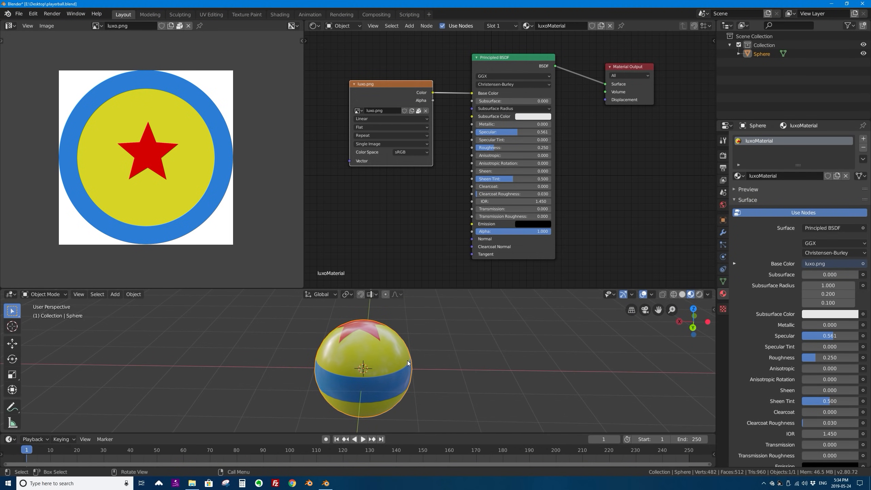
pyautogui.press('Tab')
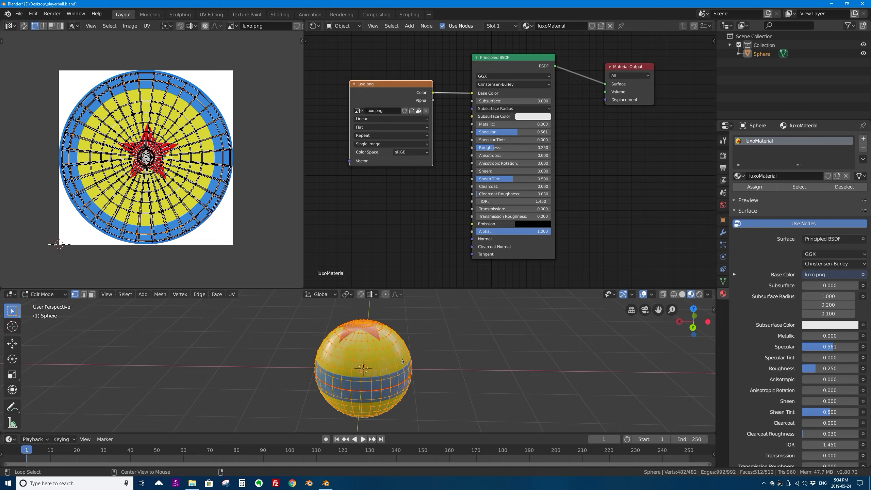
pyautogui.hotkey('alt', 'a')
pyautogui.press('a')
pyautogui.keyDown('alt'); pyautogui.click(390, 392); pyautogui.keyUp('alt')
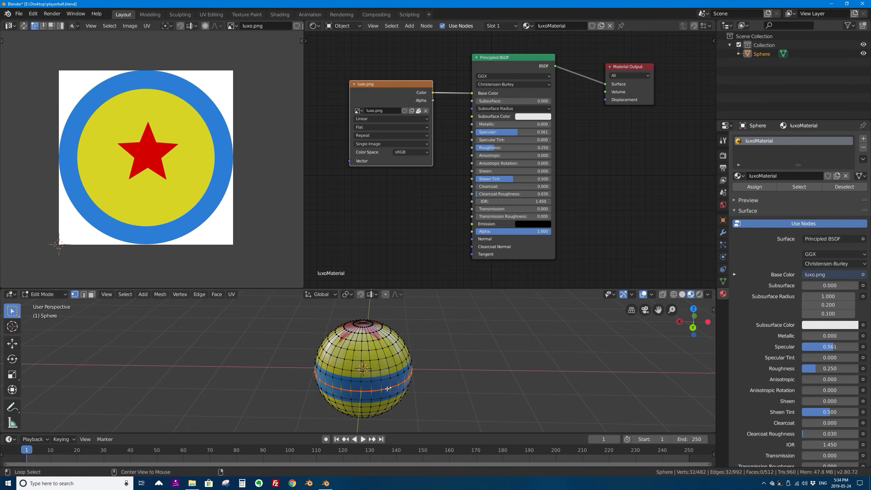
pyautogui.moveTo(389, 392); pyautogui.dragTo(377, 377, button='middle')
pyautogui.scroll(4, 386, 381)
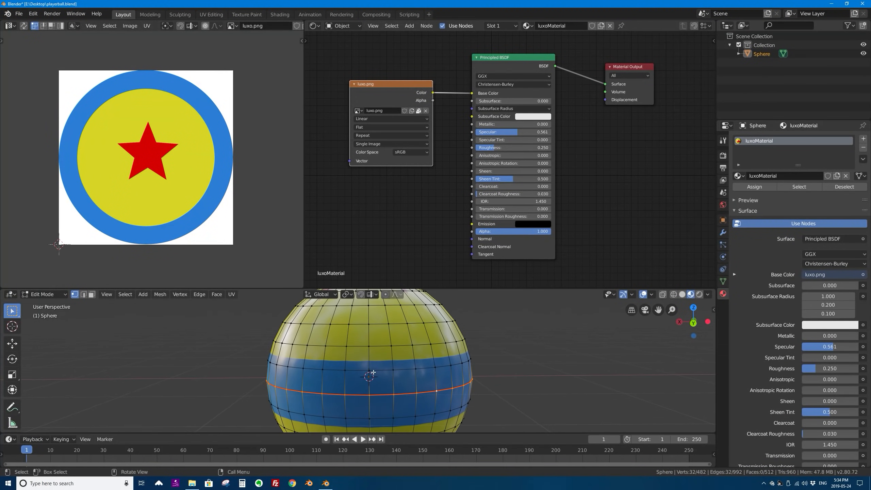
pyautogui.press('a')
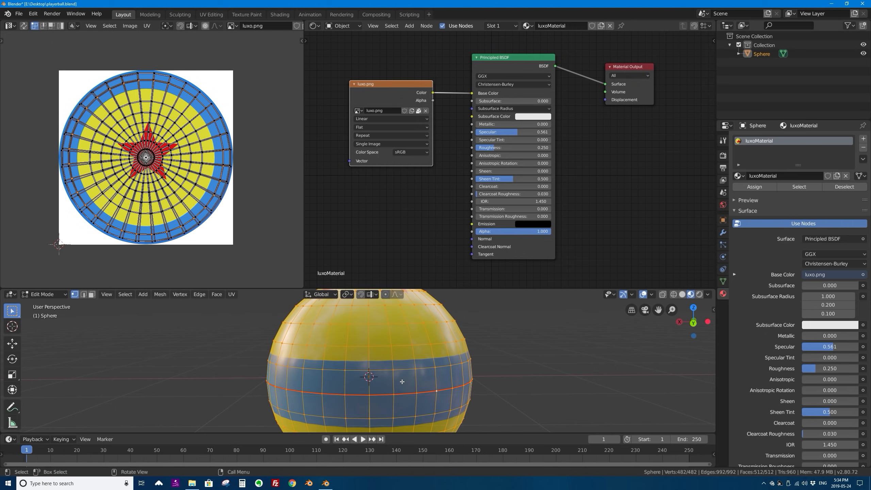
pyautogui.hotkey('alt', 'a')
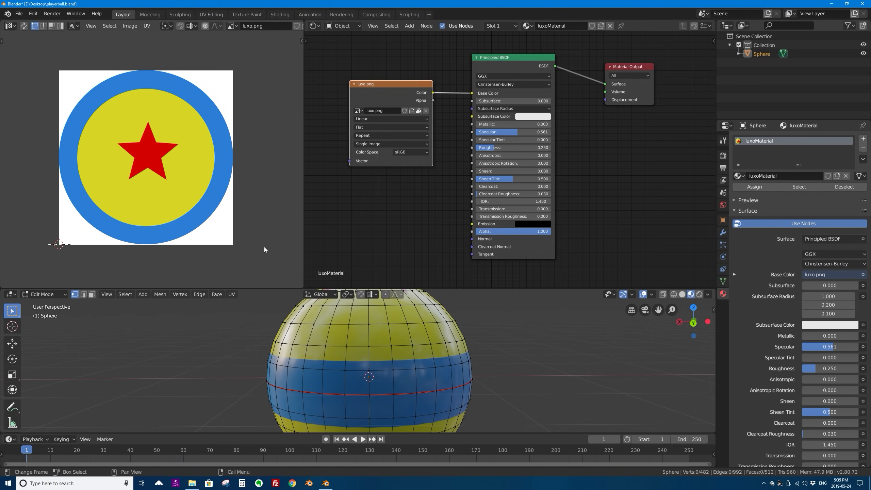
pyautogui.press('a')
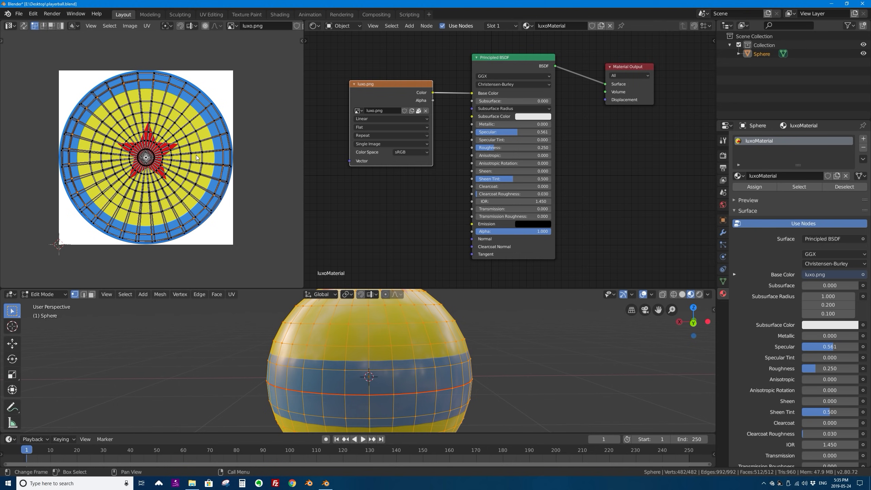
pyautogui.press('Tab')
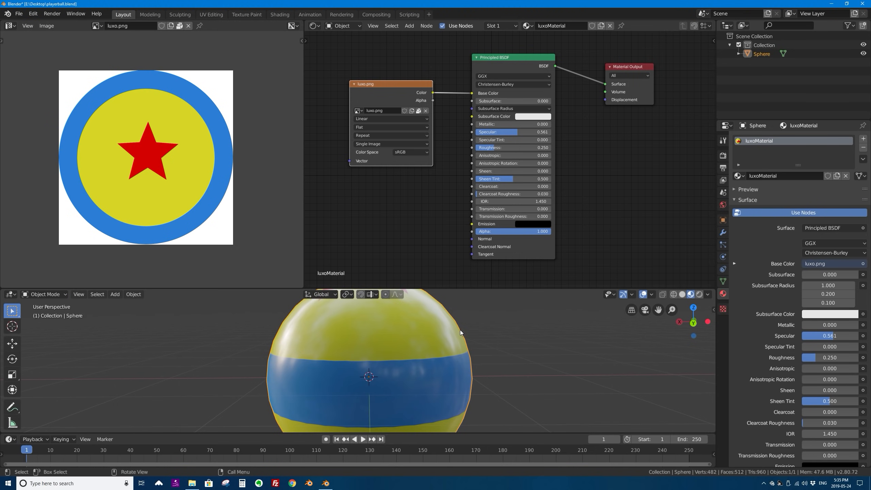
pyautogui.scroll(-4, 450, 325)
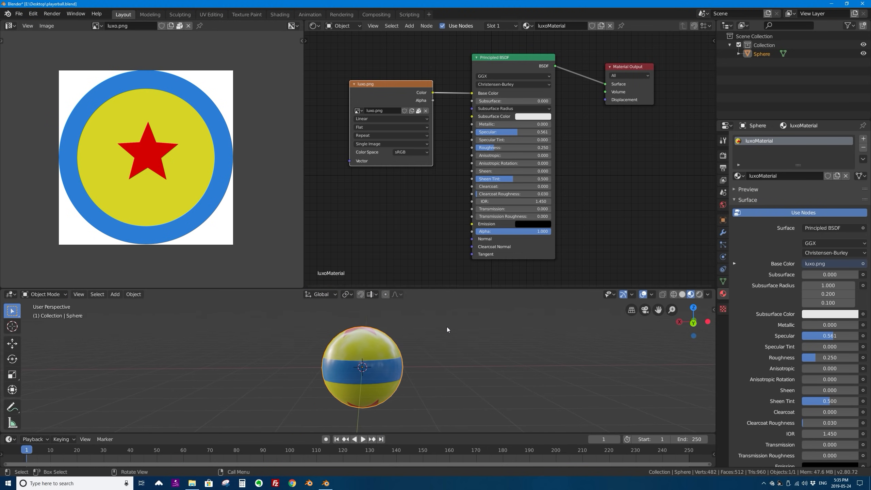
pyautogui.scroll(-5, 451, 333)
pyautogui.moveTo(439, 326)
pyautogui.mouseDown(button='middle')
pyautogui.moveTo(308, 329)
pyautogui.moveTo(409, 360)
pyautogui.moveTo(445, 324)
pyautogui.moveTo(350, 330)
pyautogui.moveTo(434, 344)
pyautogui.moveTo(434, 336)
pyautogui.mouseUp(button='middle')
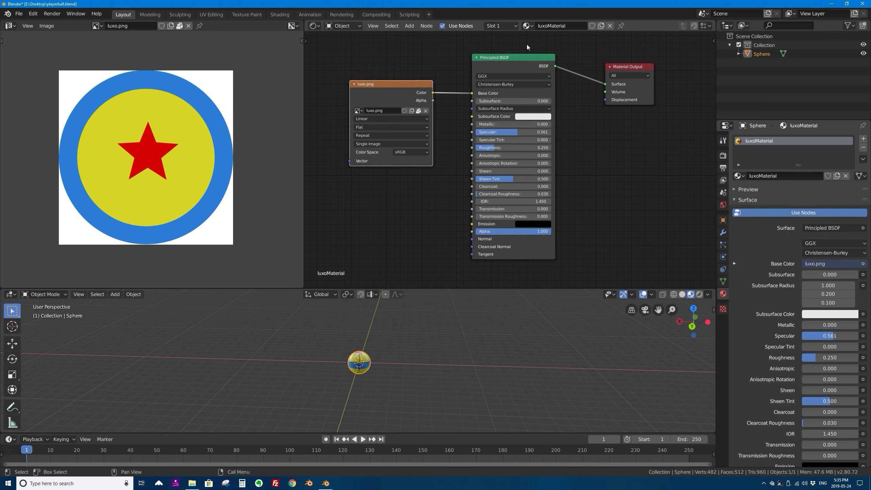
# Move the Principled BSDF node slightly lower and closer to the luxo.png texture node
pyautogui.moveTo(510, 58); pyautogui.dragTo(498, 74)
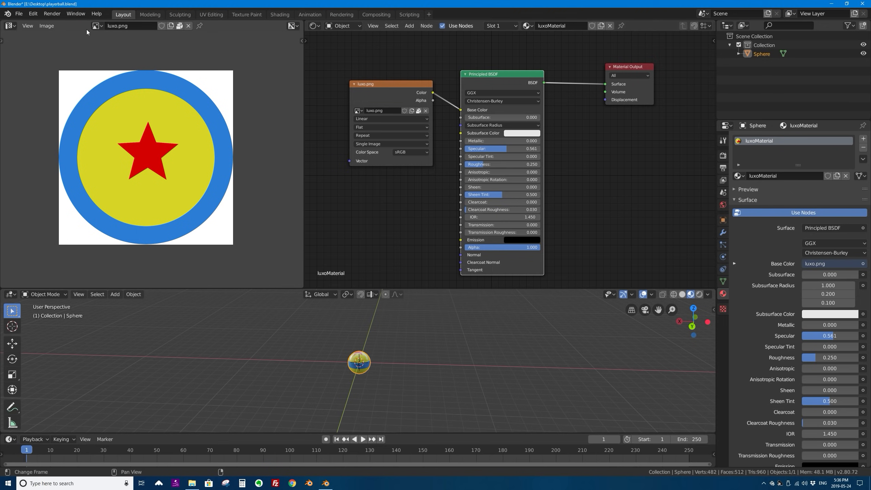
pyautogui.click(19, 14)
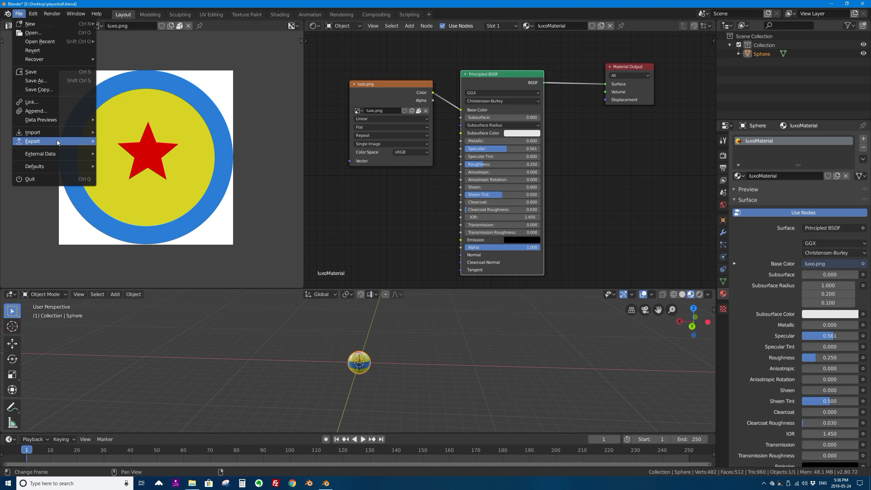
pyautogui.click(18, 13)
pyautogui.moveTo(60, 141)
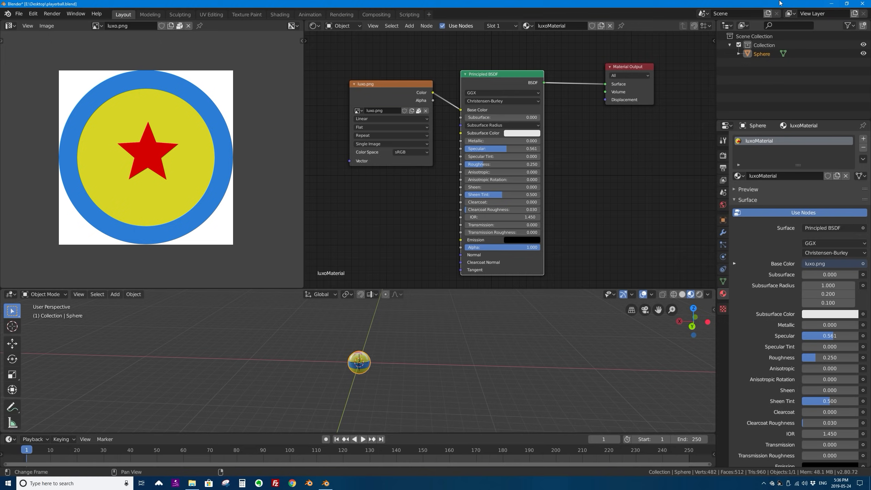
pyautogui.click(830, 4)
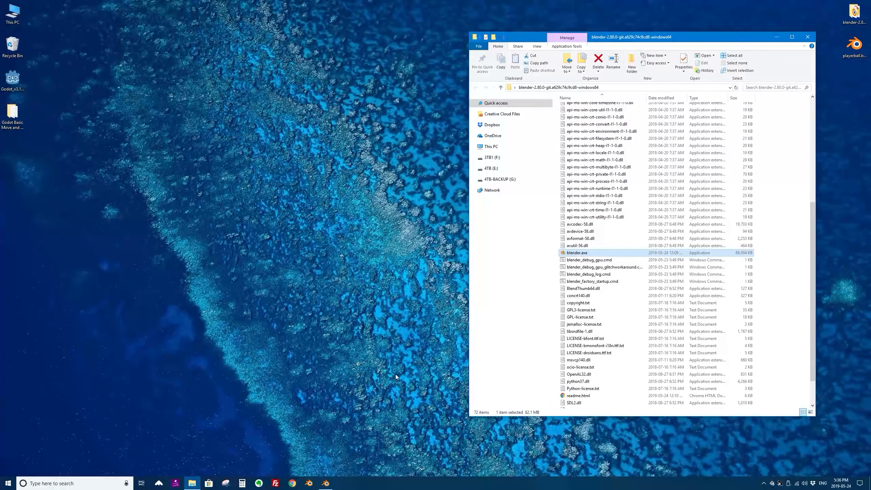
pyautogui.click(325, 482)
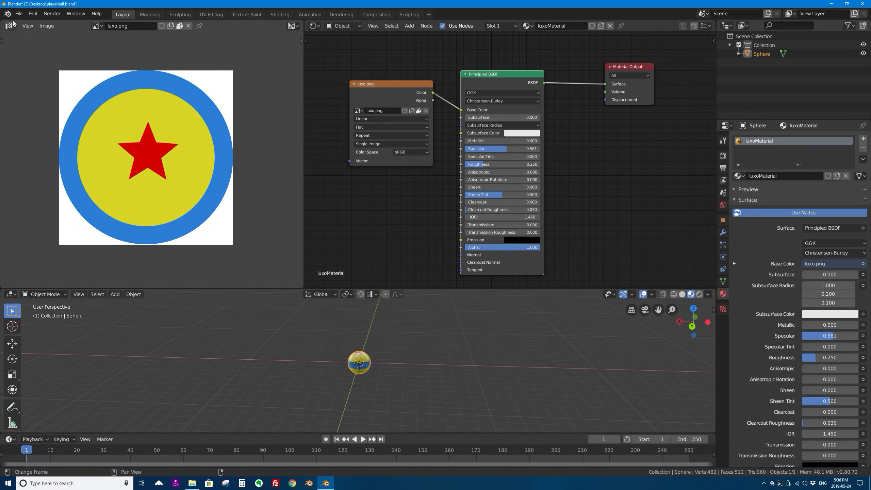
# Start a glTF 2.0 export of the ball and review its general, mesh, object and animation export options
pyautogui.click(18, 15)
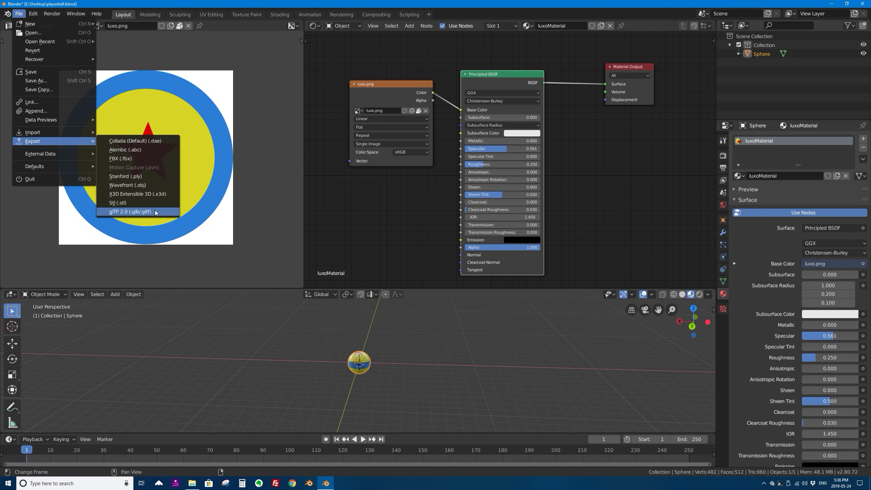
pyautogui.click(134, 212)
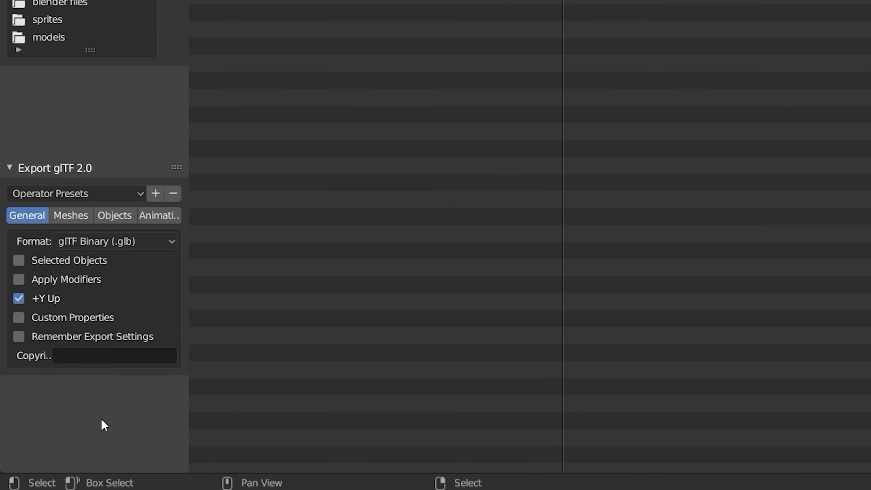
pyautogui.moveTo(186, 151); pyautogui.dragTo(245, 151)
pyautogui.click(102, 214)
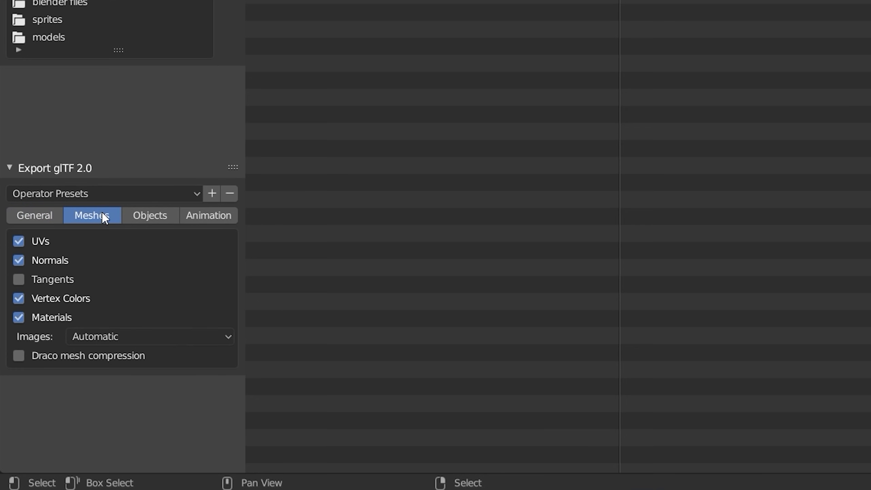
pyautogui.click(149, 216)
pyautogui.click(206, 216)
pyautogui.click(151, 216)
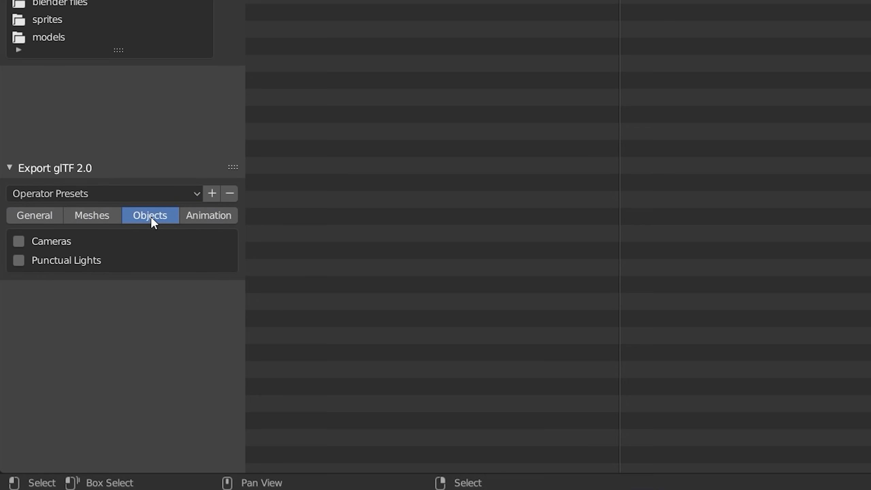
pyautogui.click(32, 215)
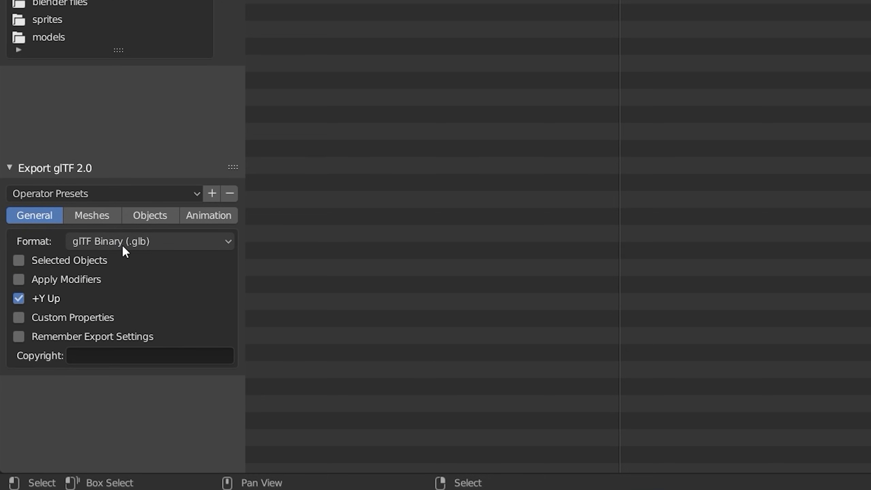
# Export the ball as playerball.gltf in glTF Embedded (.gltf) format, including only the selected objects
pyautogui.click(158, 240)
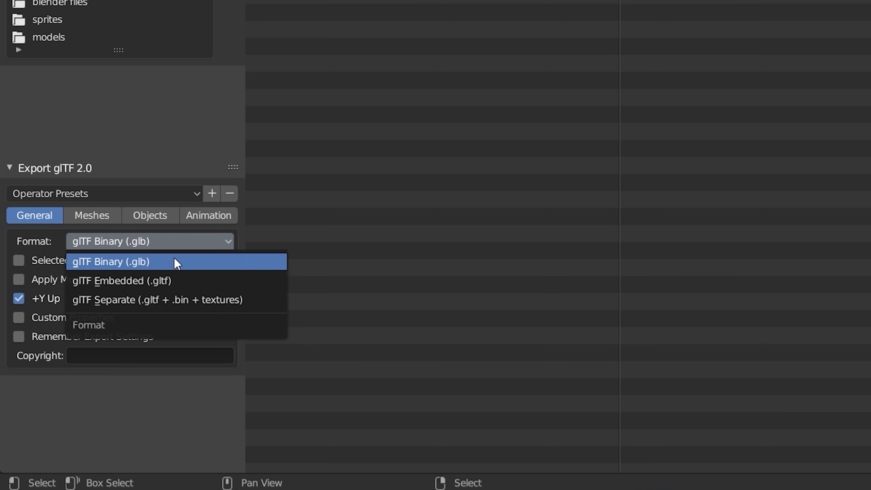
pyautogui.click(143, 284)
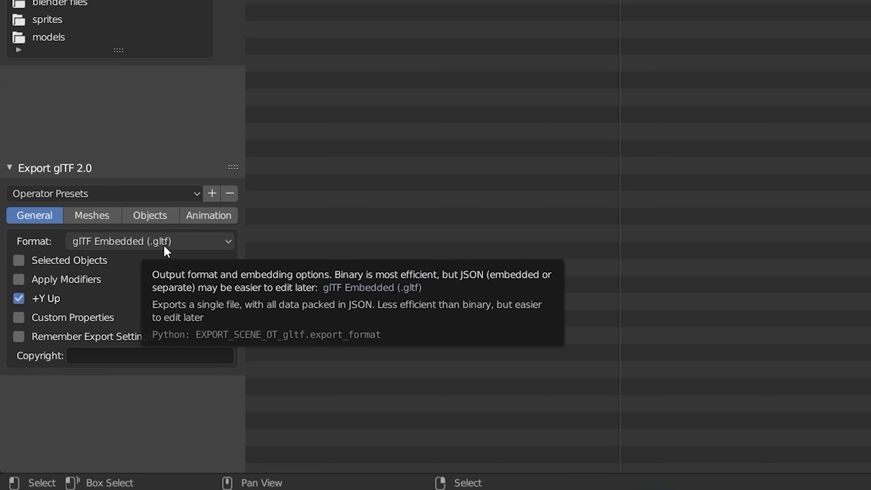
pyautogui.click(19, 261)
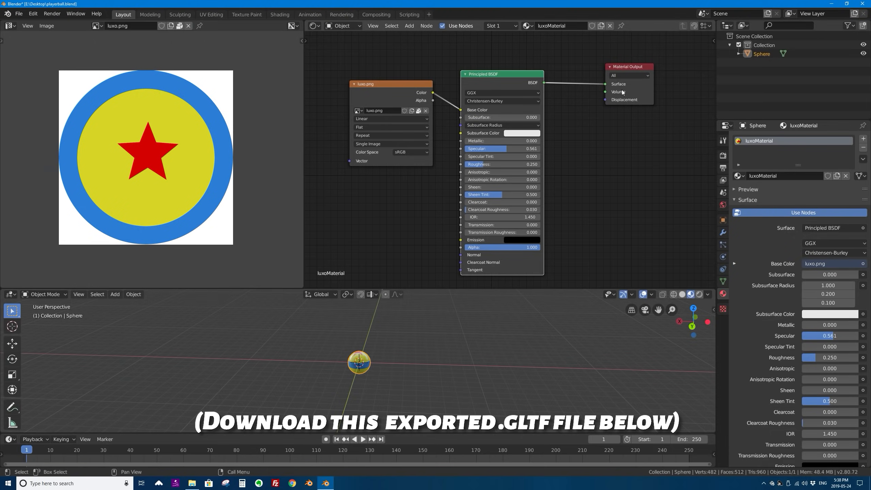
# Clear the Blender and folder windows from the desktop, launch Godot and open the Godot Basic Move and Dodge Game project
pyautogui.click(831, 4)
pyautogui.click(808, 37)
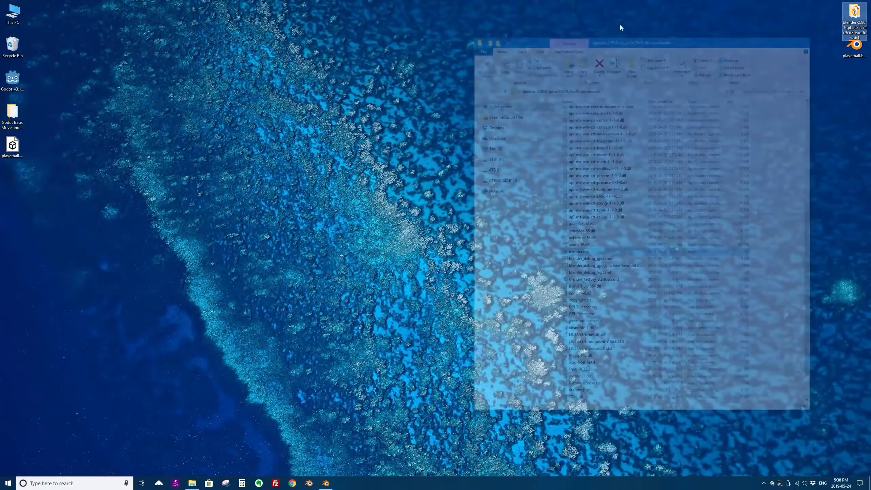
pyautogui.doubleClick(12, 78)
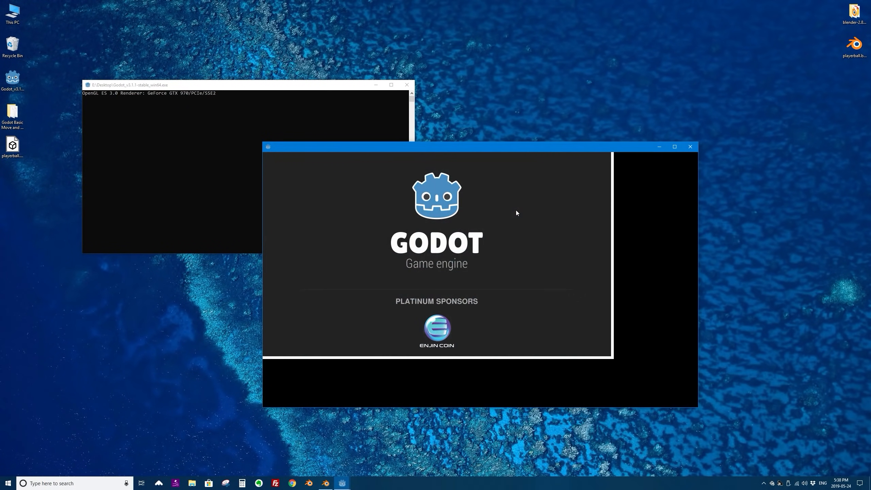
pyautogui.doubleClick(398, 210)
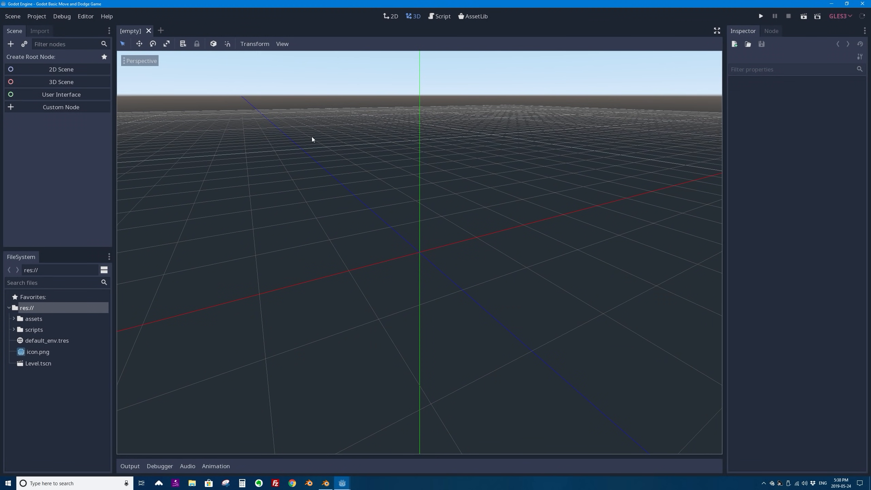
# Open the Level.tscn scene and select the Steve ball on the floor for a closer view
pyautogui.click(13, 318)
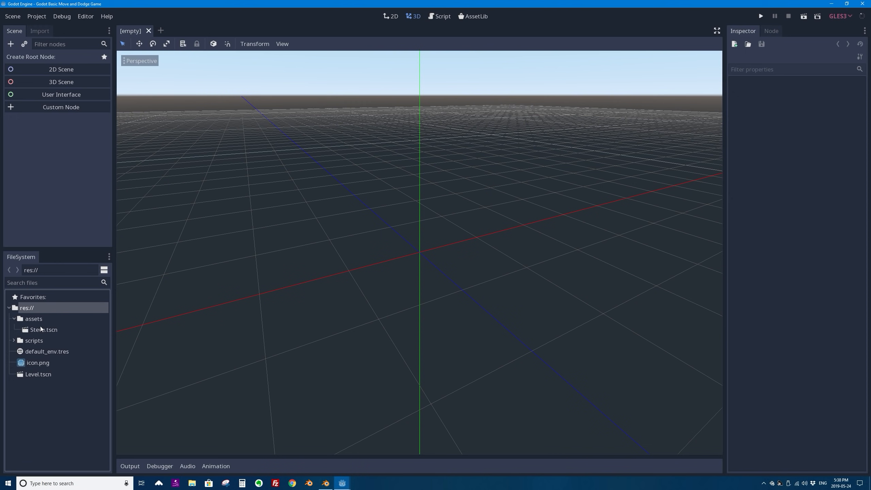
pyautogui.doubleClick(32, 375)
pyautogui.scroll(-2, 374, 249)
pyautogui.moveTo(374, 249); pyautogui.dragTo(445, 245, button='middle')
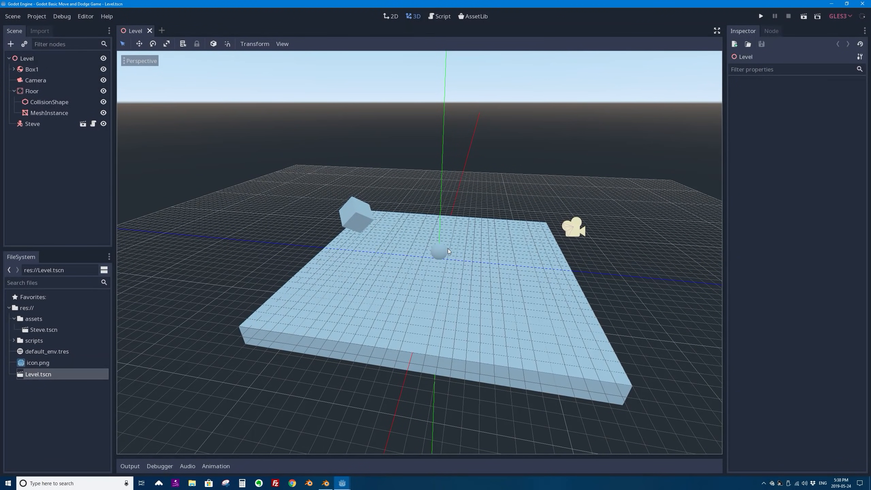
pyautogui.click(439, 249)
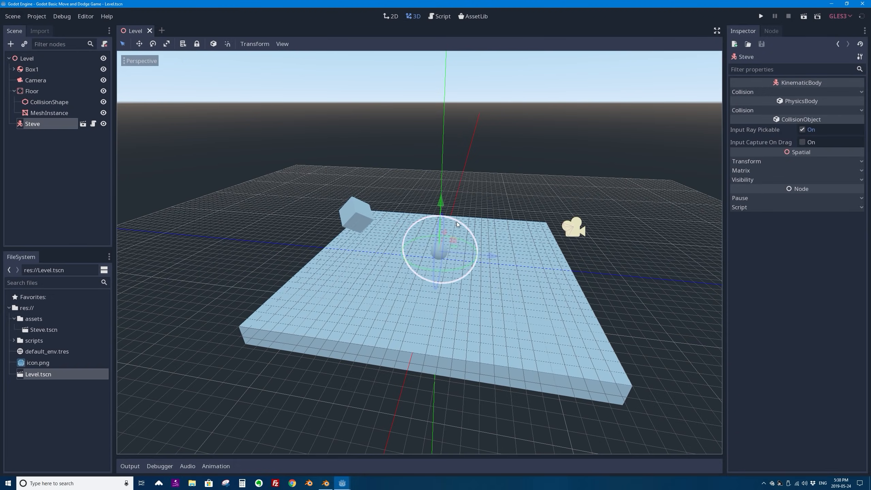
pyautogui.scroll(5, 455, 228)
pyautogui.keyDown('shift'); pyautogui.moveTo(463, 231); pyautogui.dragTo(444, 223, button='middle'); pyautogui.keyUp('shift')
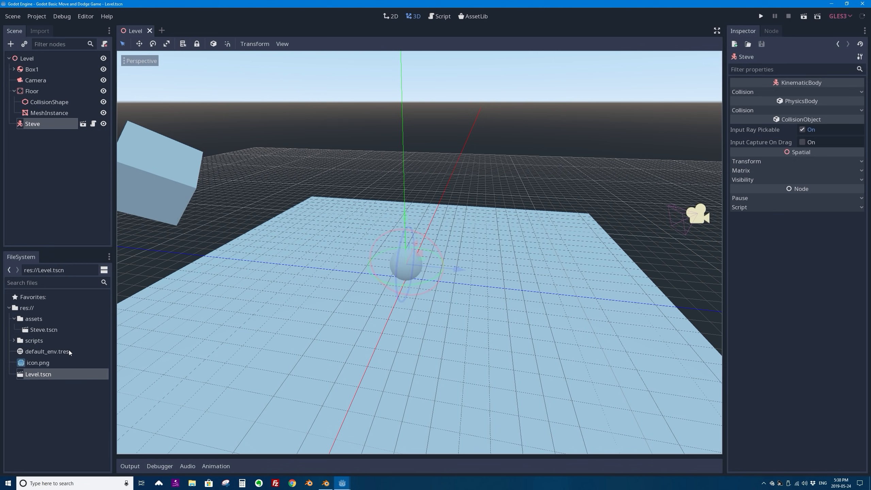
# Create a folder named imports in the project's res:// root
pyautogui.click(14, 318)
pyautogui.click(14, 319)
pyautogui.click(33, 309)
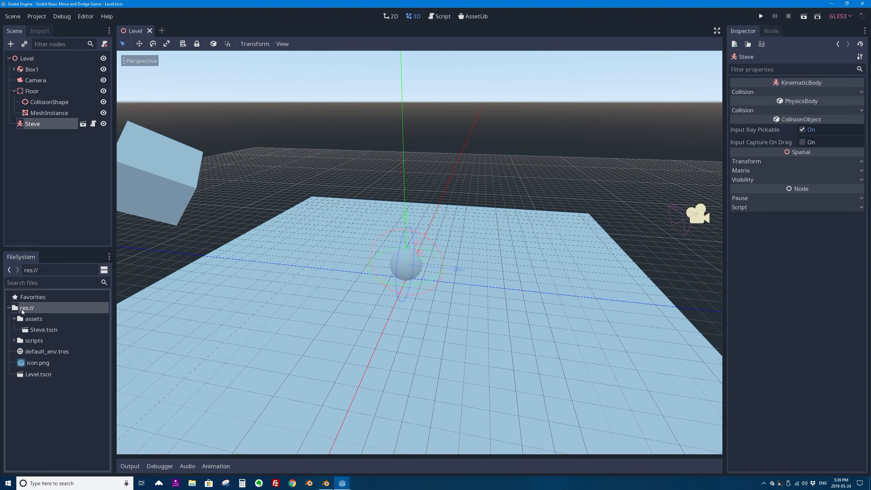
pyautogui.rightClick(26, 308)
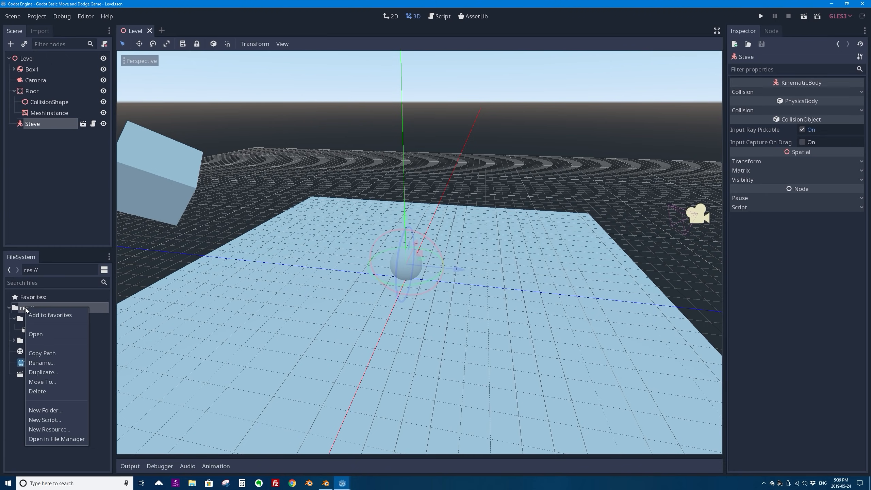
pyautogui.click(52, 411)
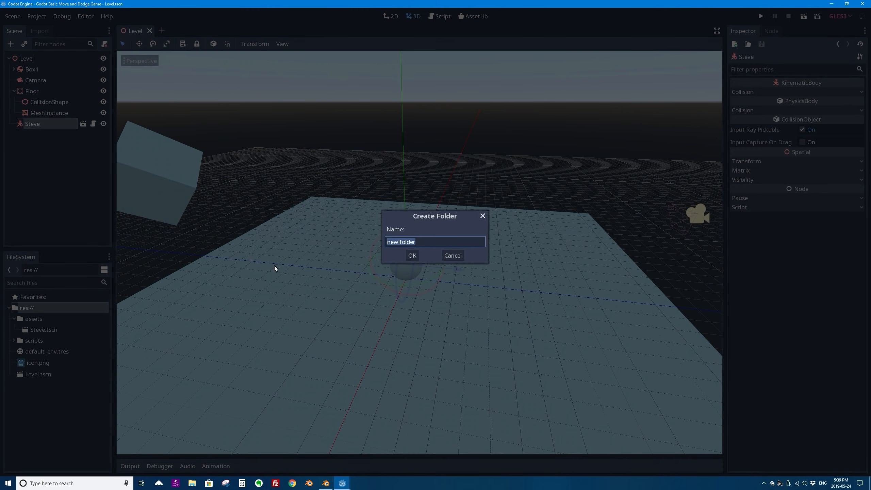
pyautogui.write('imports')
pyautogui.click(412, 256)
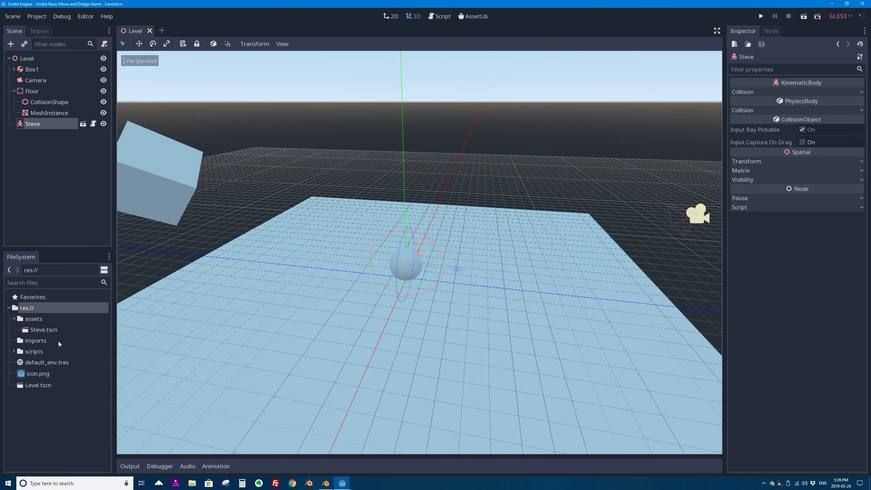
# Switch to the desktop and move the exported playerball file into the Godot project's imports folder, closing the folder window
pyautogui.click(831, 4)
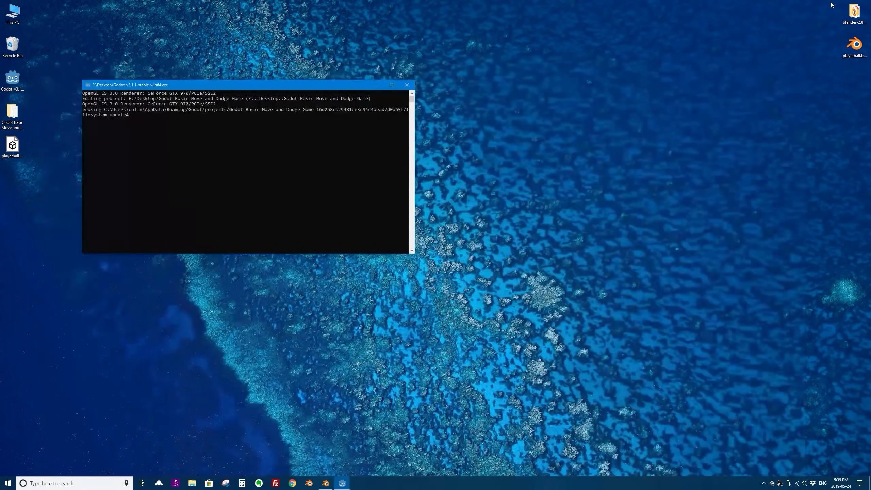
pyautogui.click(376, 85)
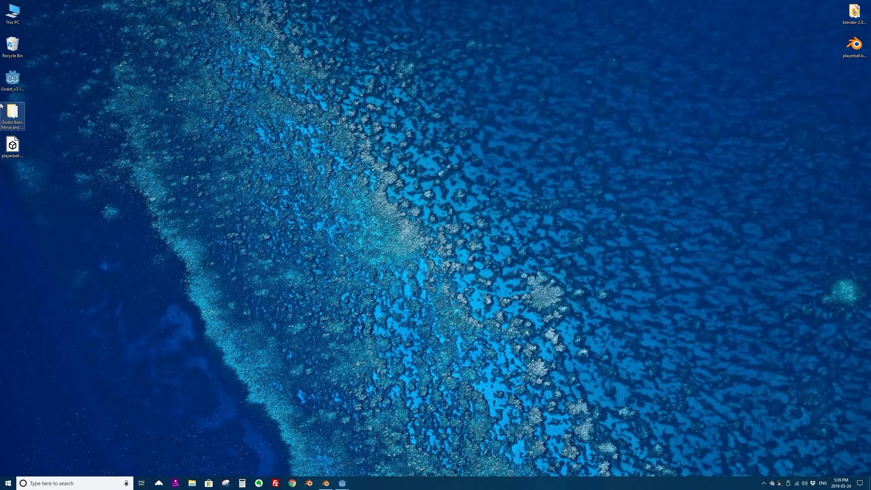
pyautogui.doubleClick(12, 112)
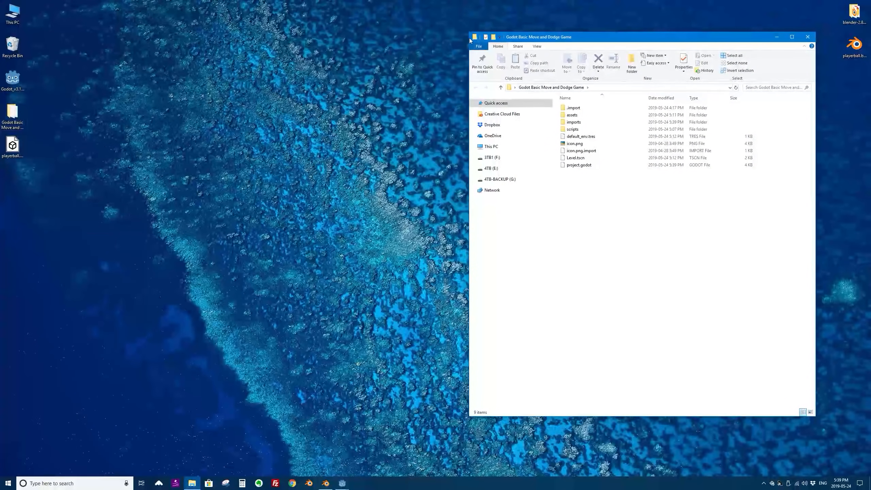
pyautogui.moveTo(568, 34); pyautogui.dragTo(293, 39)
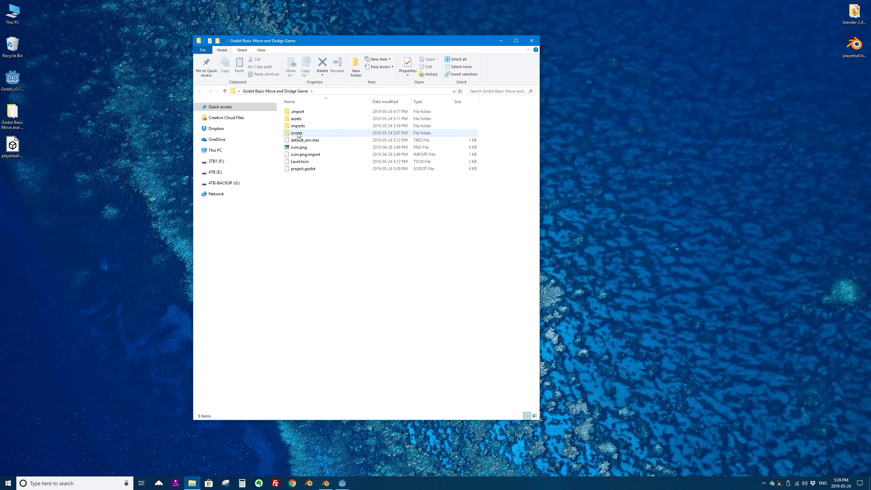
pyautogui.click(297, 128)
pyautogui.doubleClick(296, 127)
pyautogui.moveTo(12, 146); pyautogui.dragTo(347, 136)
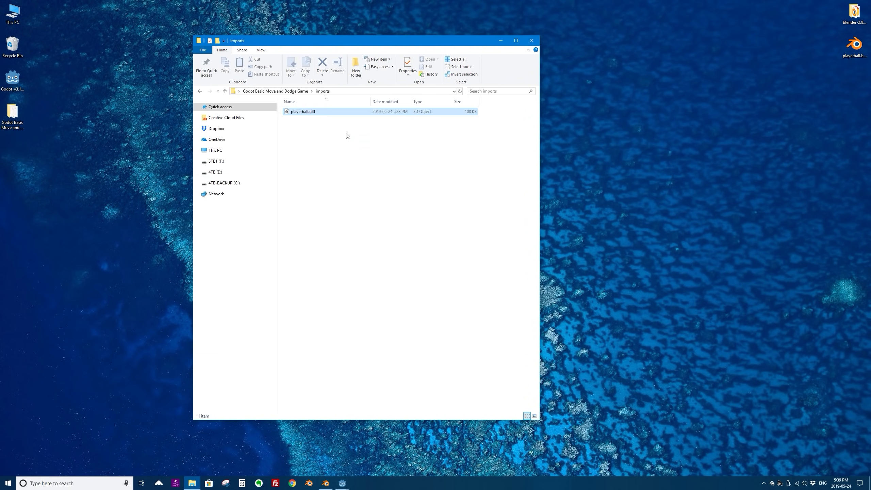
pyautogui.click(531, 41)
# Switch back to Godot and expand the imports folder to examine playerball.gltf and luxoMaterial.material
pyautogui.moveTo(341, 483)
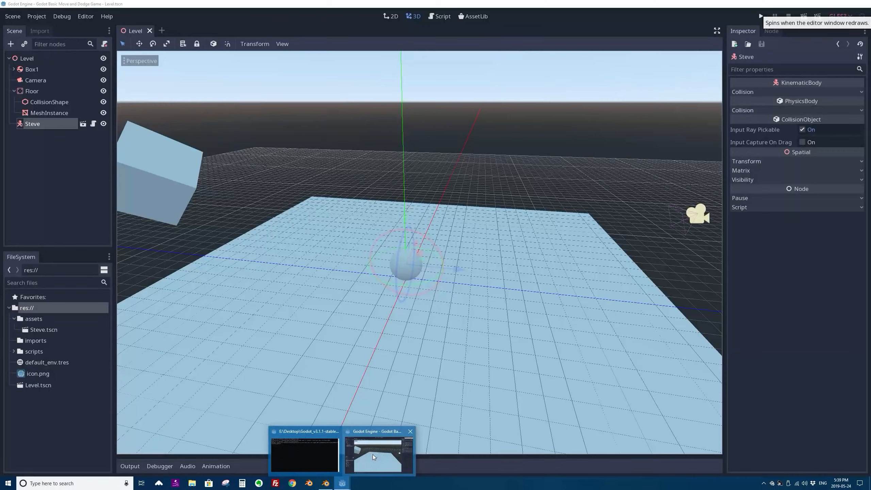
pyautogui.click(373, 455)
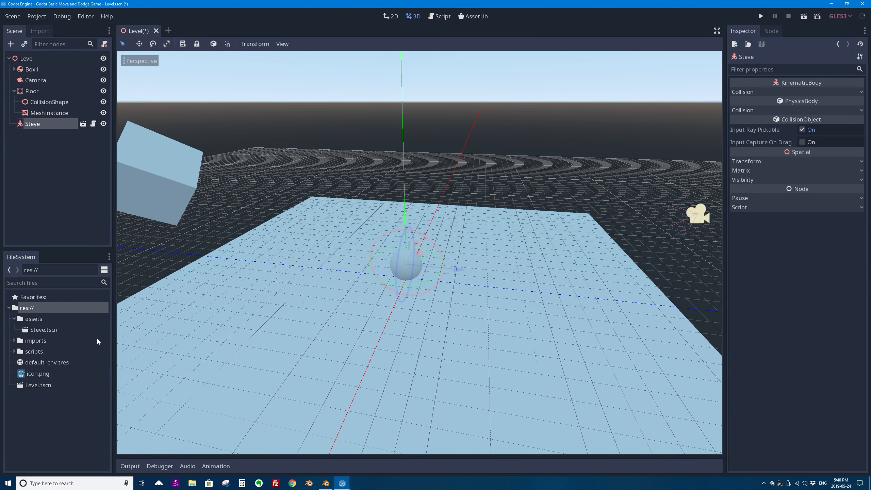
pyautogui.click(14, 340)
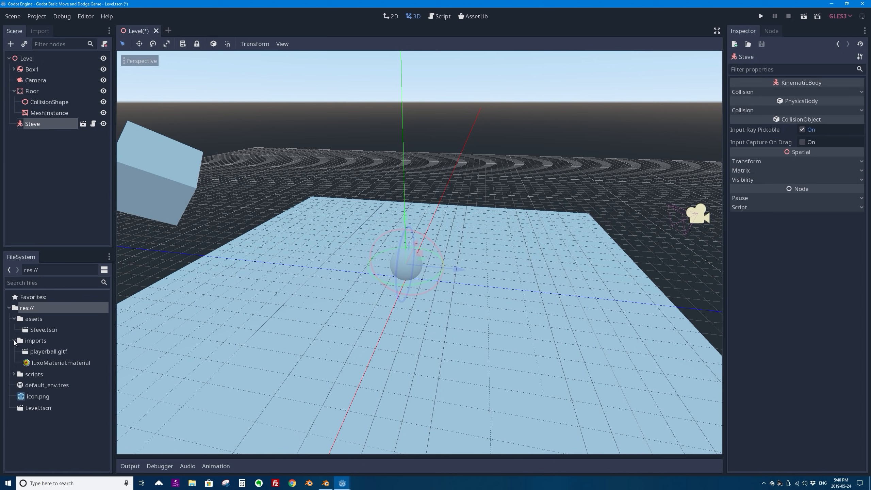
pyautogui.click(51, 353)
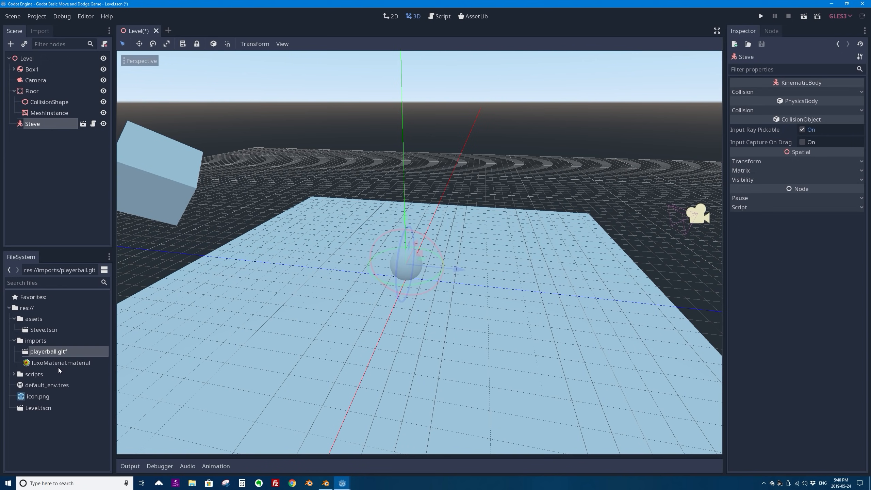
pyautogui.click(69, 365)
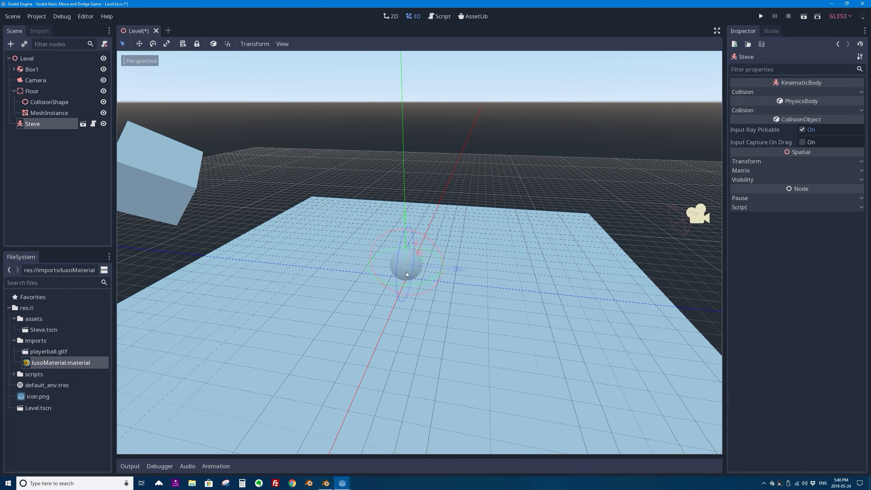
pyautogui.click(48, 352)
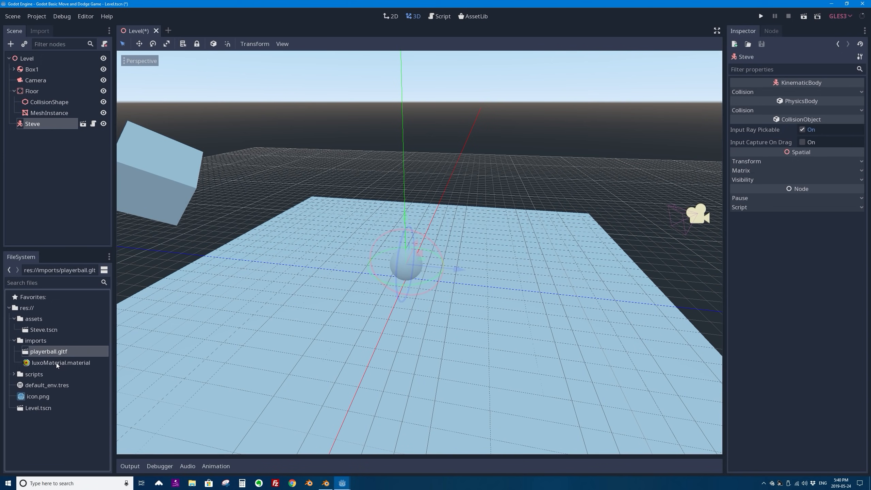
# Open playerball.gltf directly as a scene despite it being auto-imported, examine its root node and close the scene
pyautogui.doubleClick(26, 351)
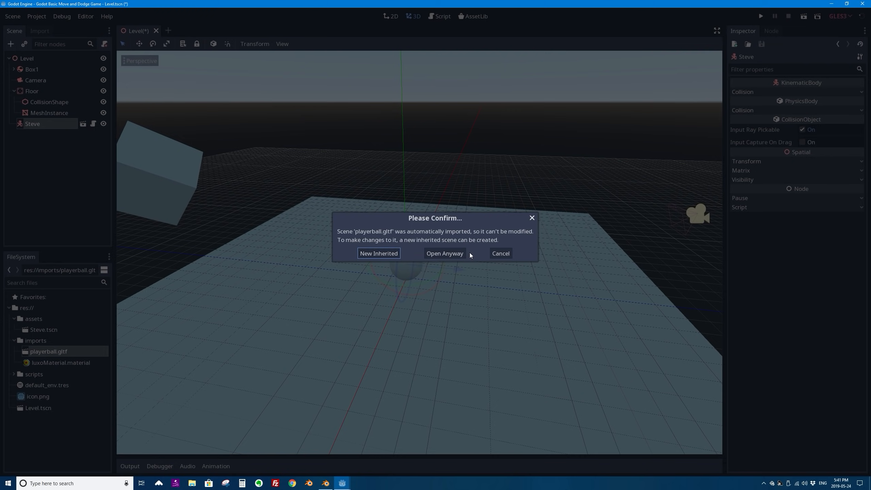
pyautogui.click(452, 253)
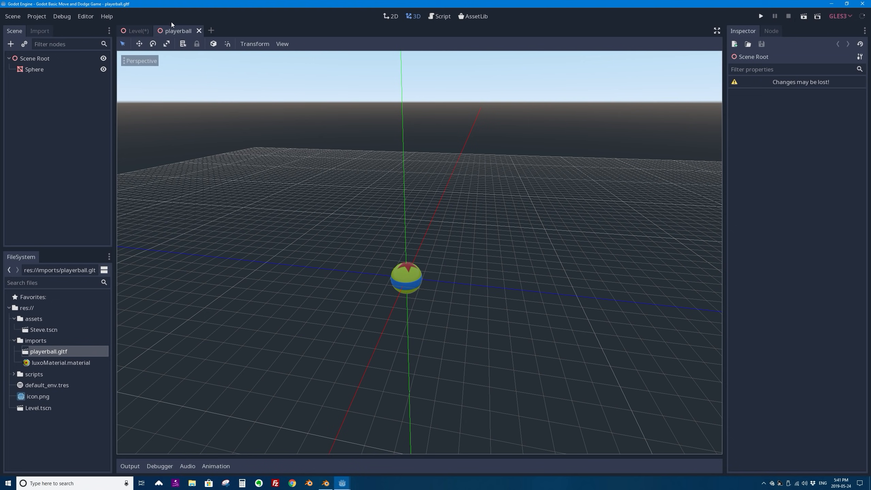
pyautogui.click(33, 59)
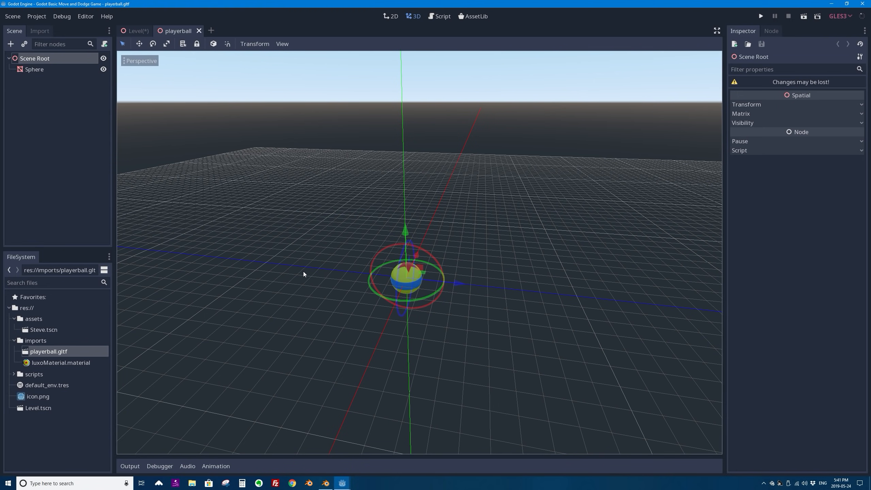
pyautogui.click(199, 31)
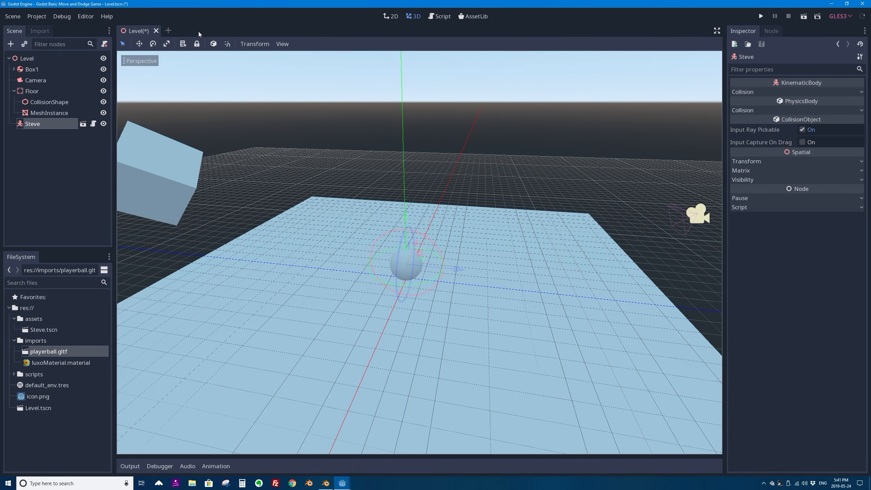
# Create a new inherited scene from playerball.gltf, examine its Sphere node and close the scene without saving
pyautogui.doubleClick(26, 353)
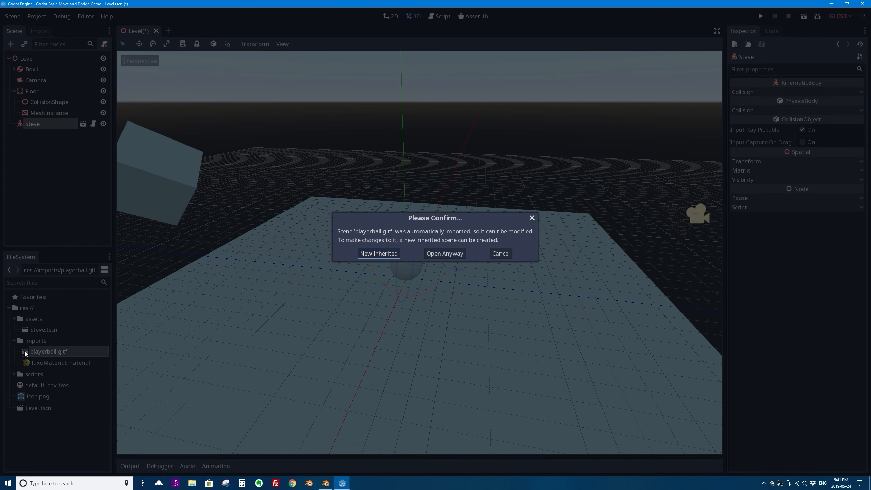
pyautogui.click(380, 254)
pyautogui.click(28, 70)
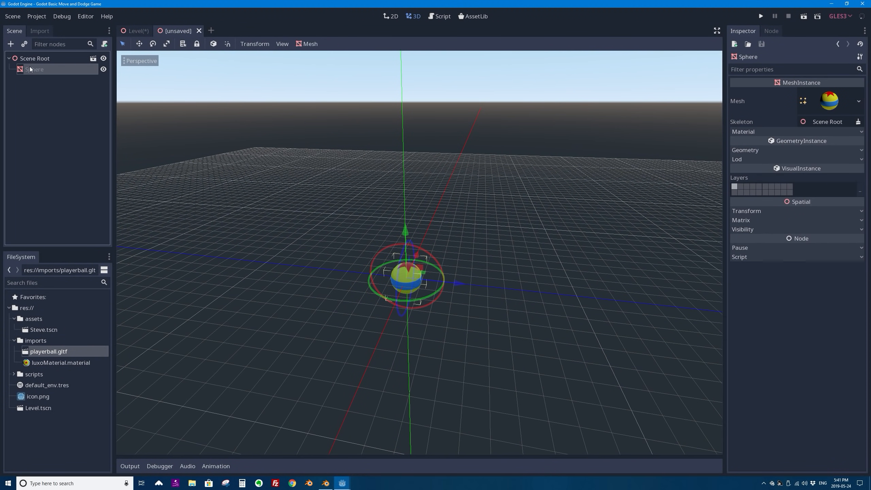
pyautogui.click(32, 82)
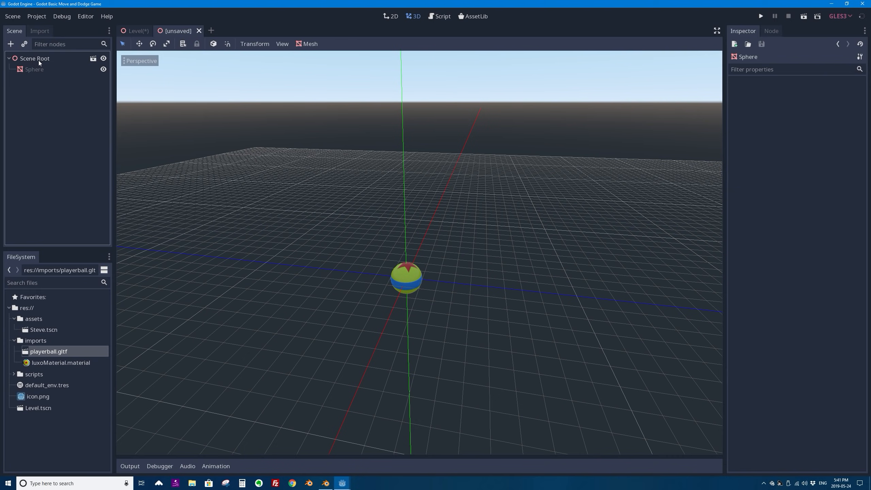
pyautogui.click(199, 31)
# Try placing playerball.gltf directly on the level floor beside Steve and undo the placement
pyautogui.moveTo(50, 351); pyautogui.dragTo(343, 232)
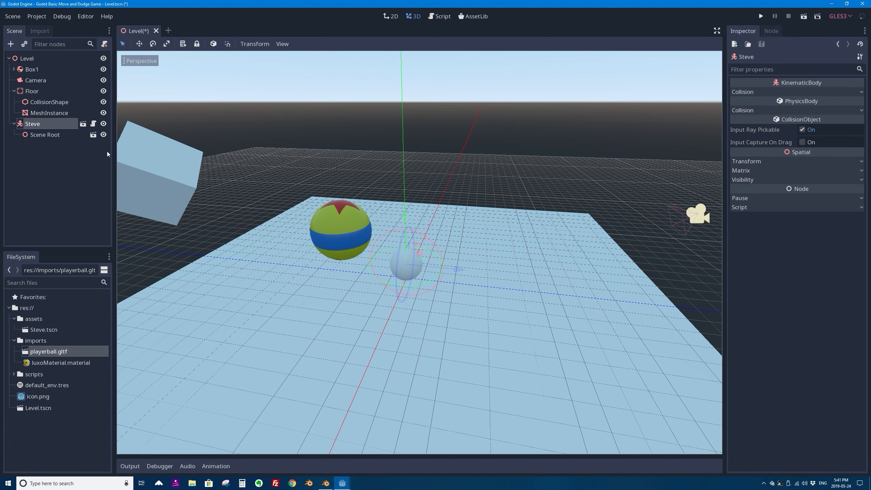
pyautogui.hotkey('ctrl', 'z')
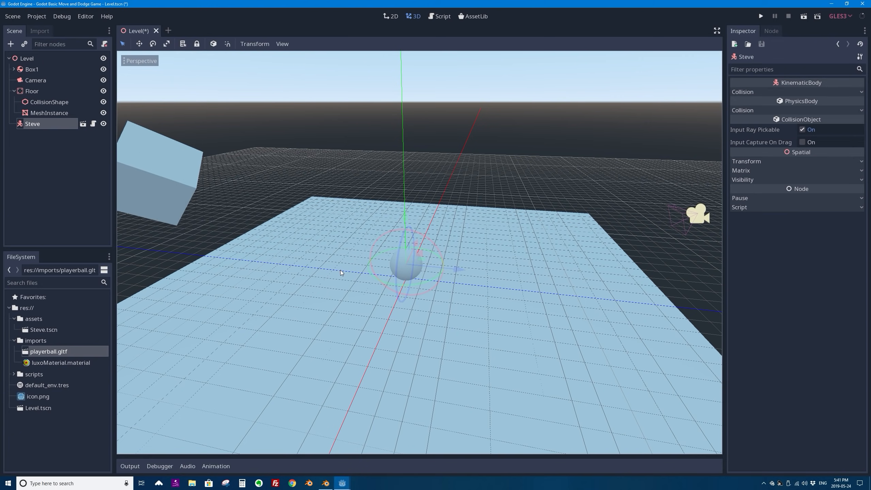
# Open playerball.gltf without inheriting and save the scene as playerball.tscn in the assets folder
pyautogui.doubleClick(38, 352)
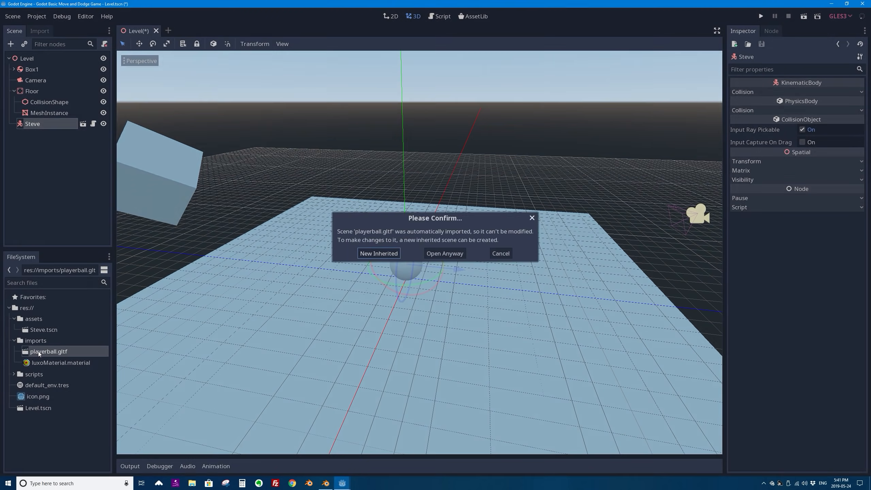
pyautogui.click(441, 255)
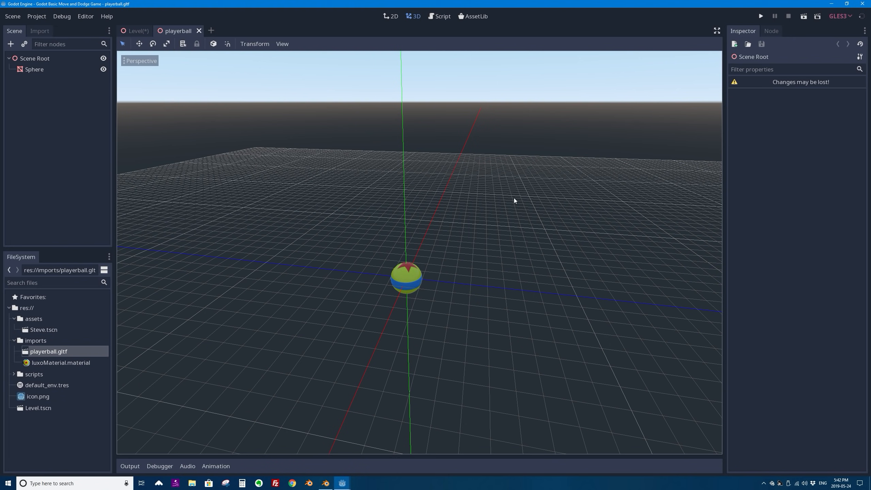
pyautogui.click(13, 17)
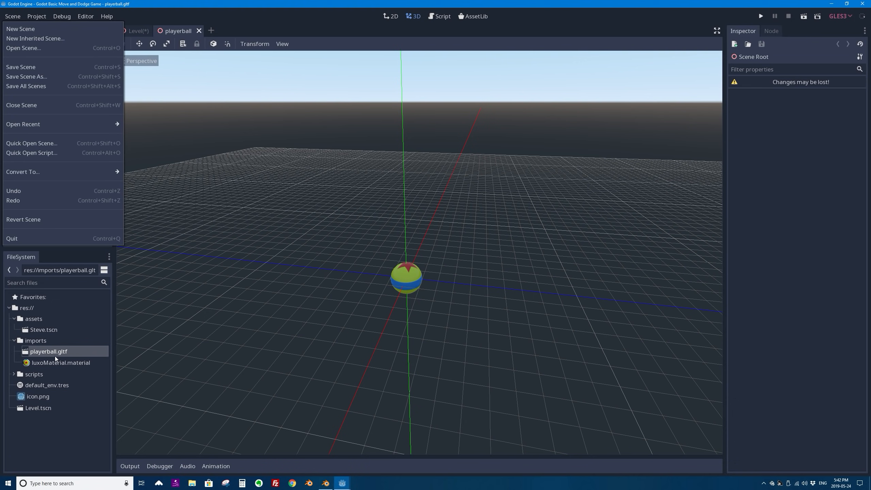
pyautogui.click(37, 76)
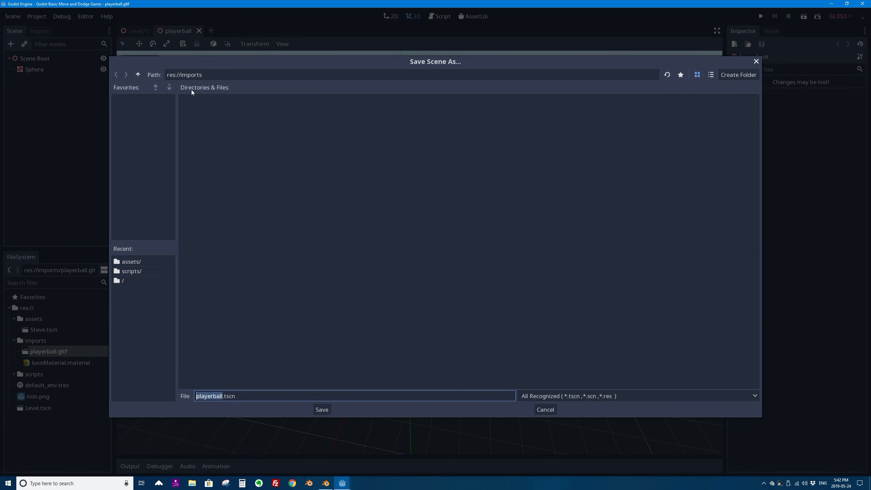
pyautogui.click(138, 74)
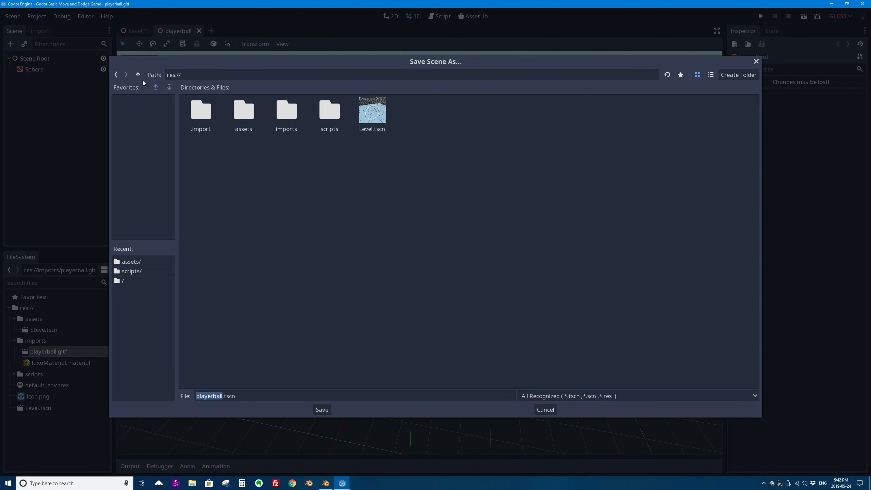
pyautogui.doubleClick(247, 116)
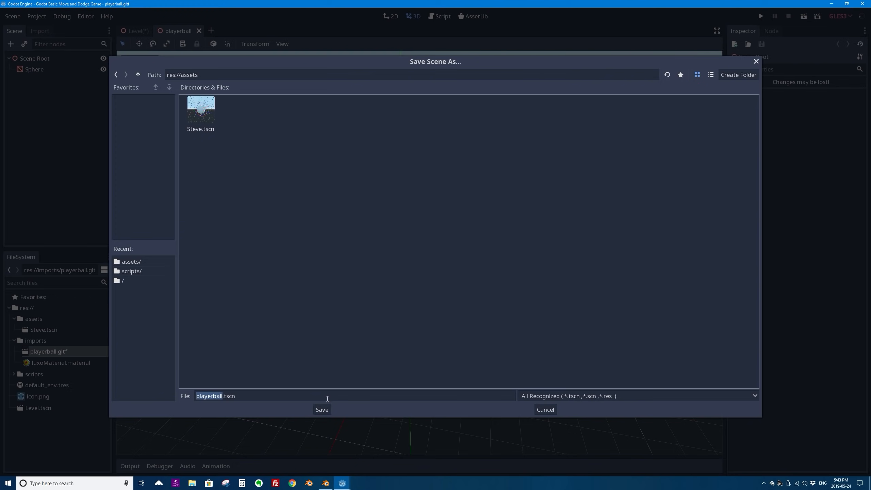
pyautogui.click(323, 410)
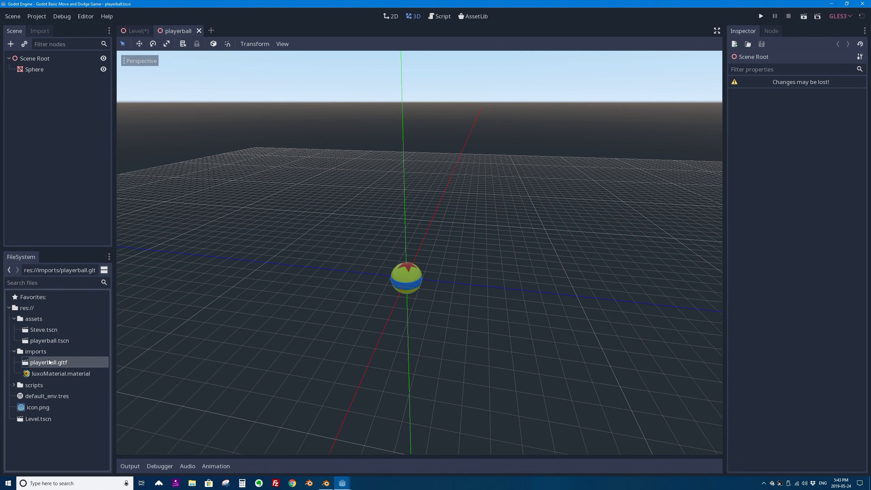
# Set the import root type of playerball.gltf to KinematicBody, reimport the file and return to the scene's node tree
pyautogui.click(40, 30)
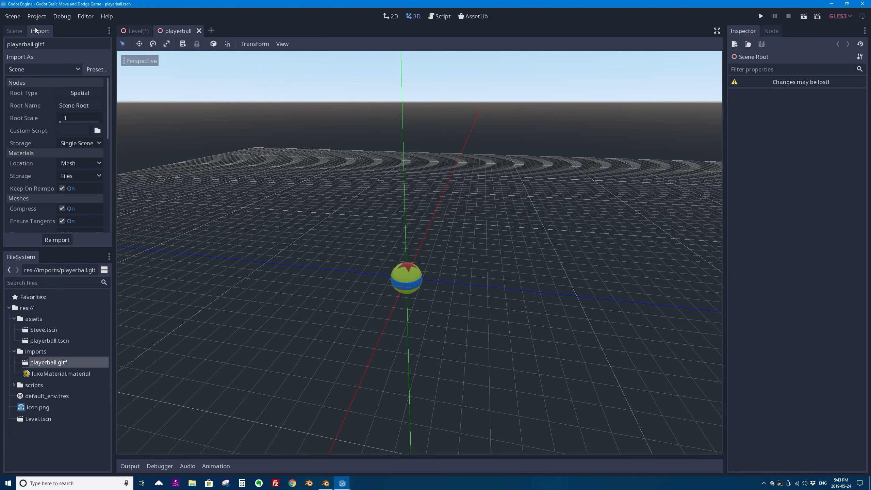
pyautogui.click(14, 31)
pyautogui.click(19, 60)
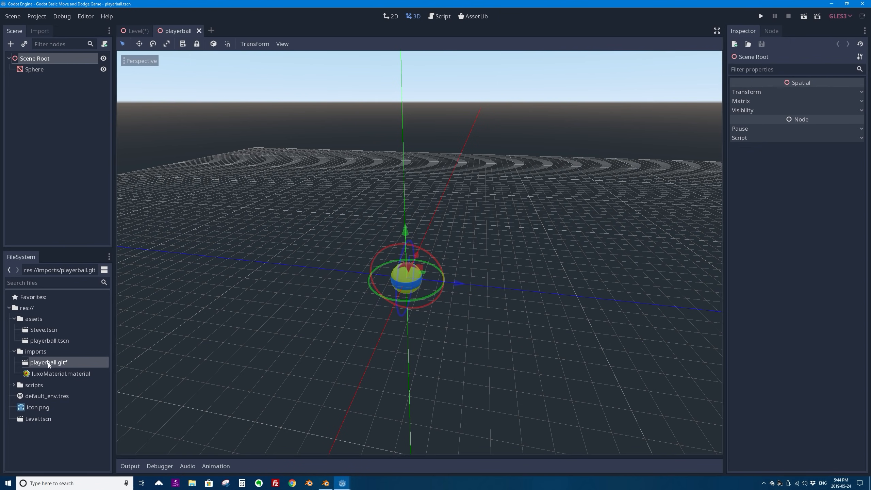
pyautogui.click(44, 31)
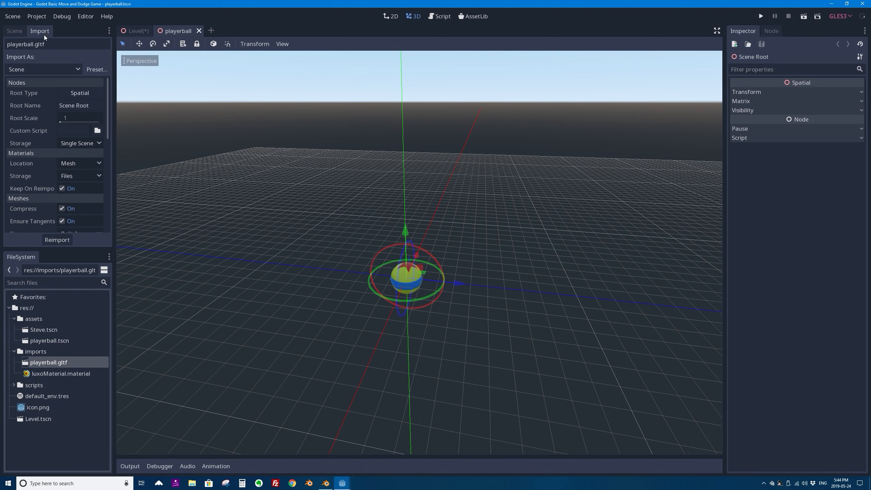
pyautogui.click(80, 92)
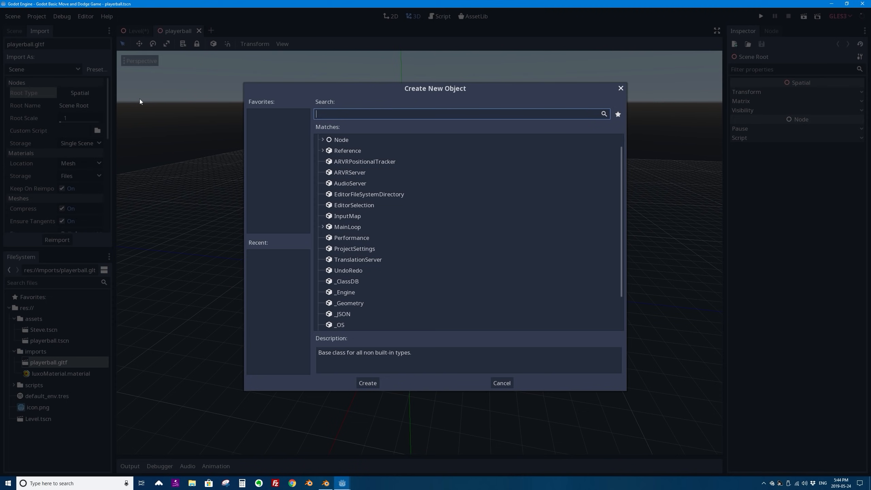
pyautogui.write('kine')
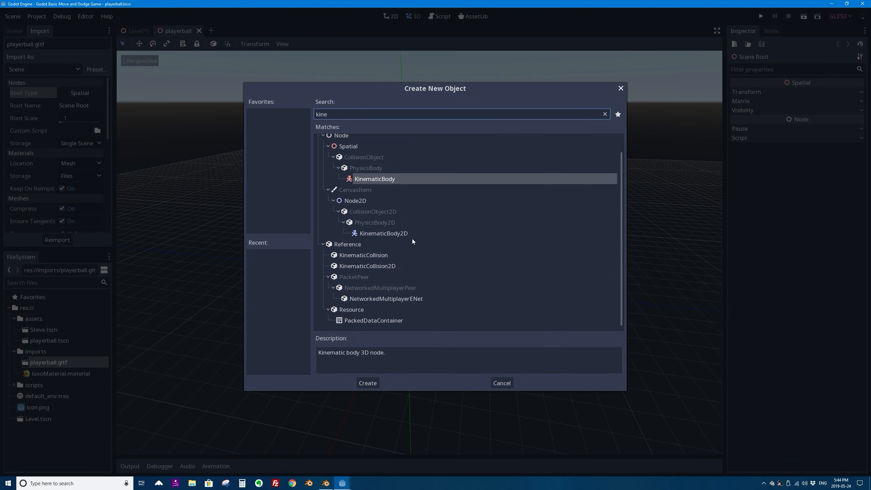
pyautogui.click(367, 383)
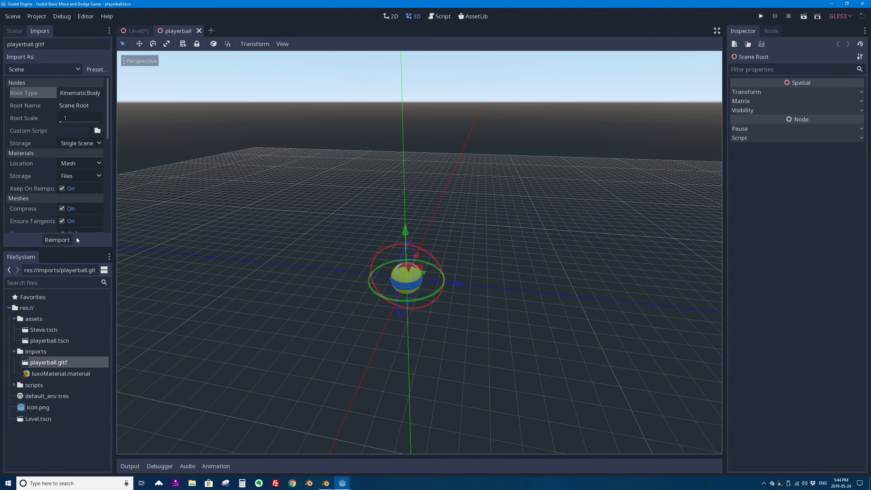
pyautogui.click(56, 240)
pyautogui.click(14, 31)
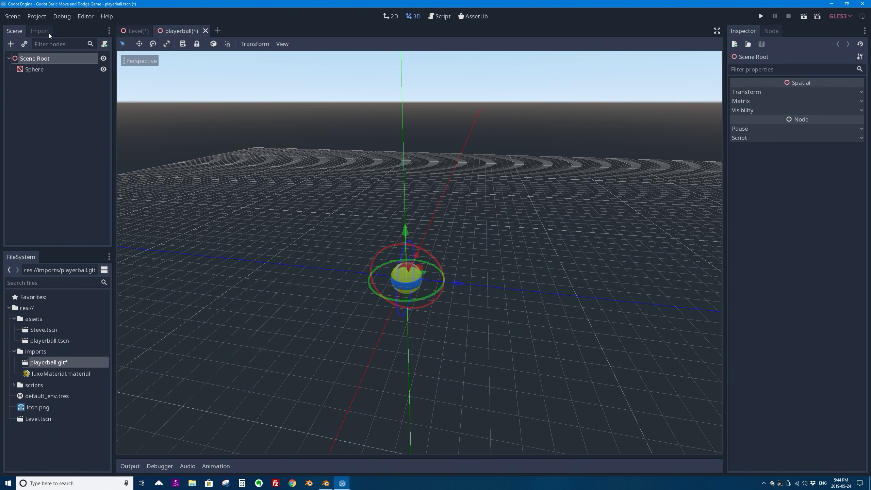
# Change the type of the playerball scene's root node to KinematicBody
pyautogui.rightClick(36, 59)
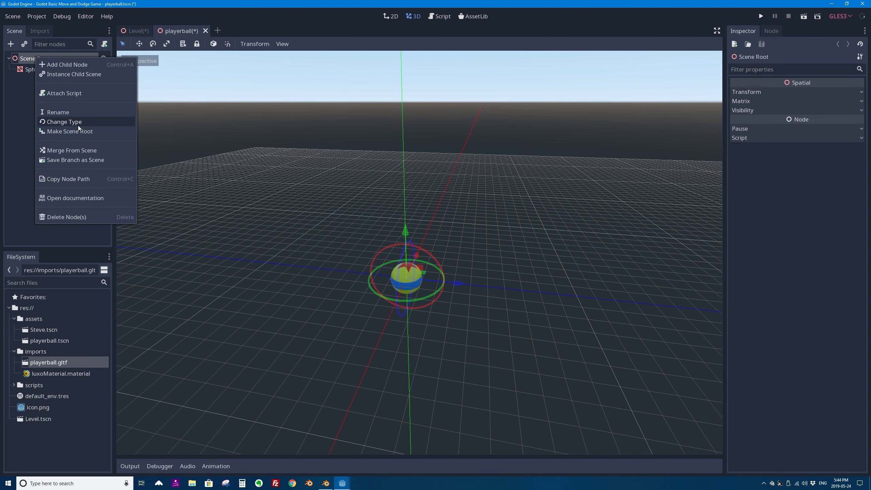
pyautogui.click(77, 125)
pyautogui.write('kine')
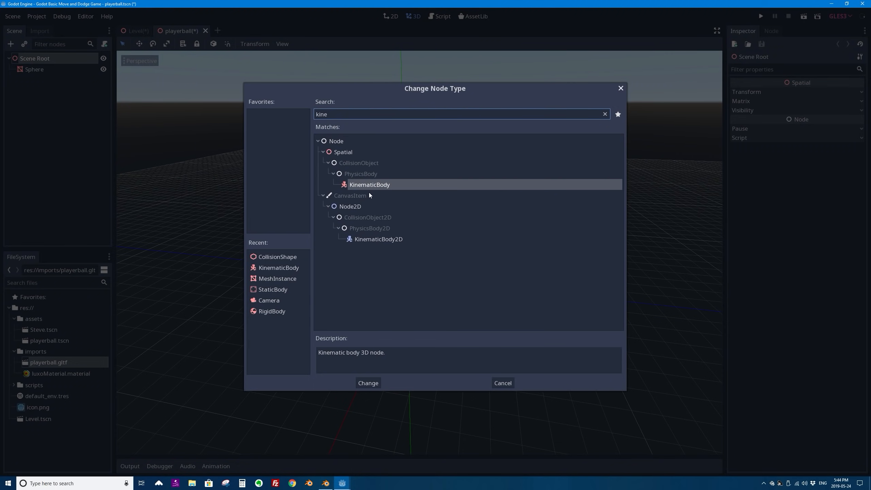
pyautogui.doubleClick(376, 184)
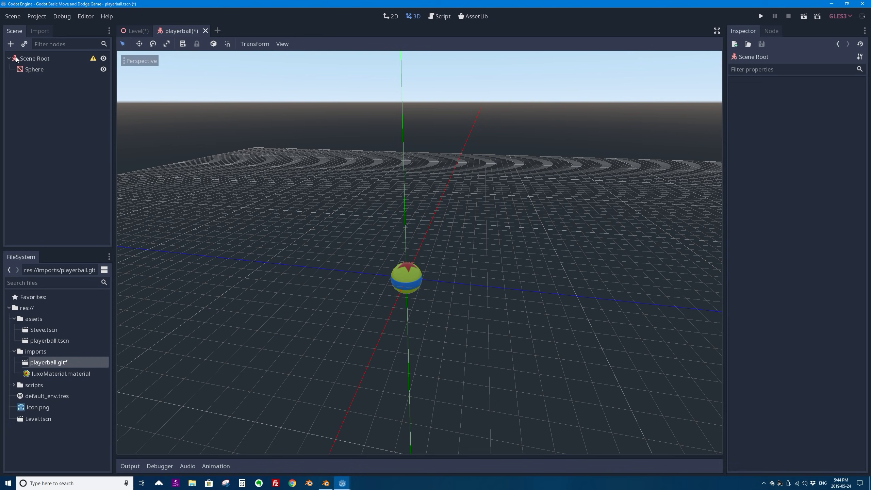
# Examine the properties of the root and Sphere nodes and open the root node's configuration warning
pyautogui.click(42, 59)
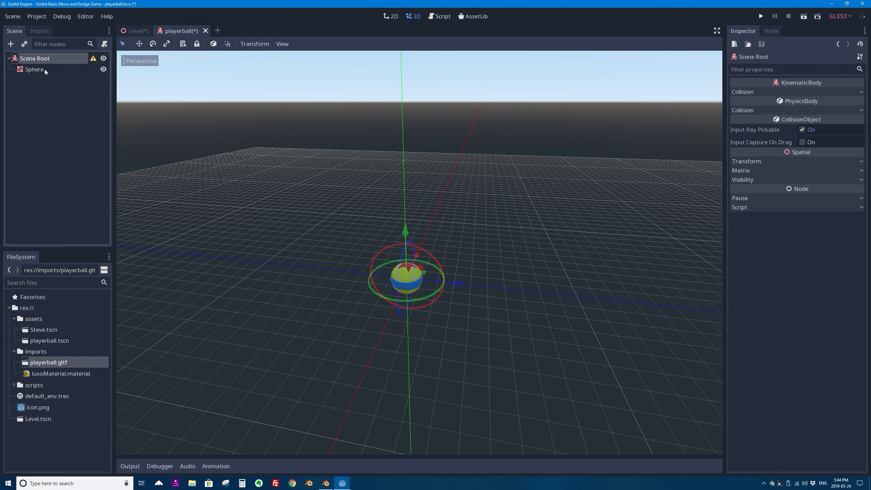
pyautogui.click(31, 69)
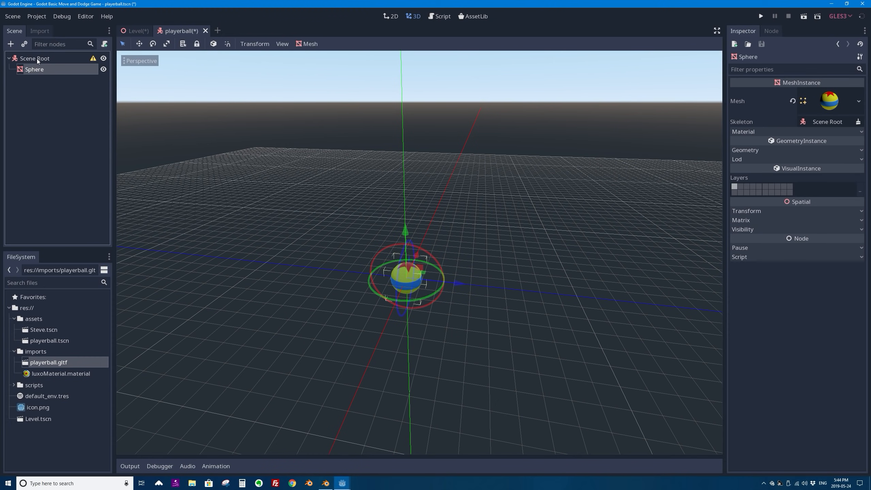
pyautogui.click(36, 59)
pyautogui.click(92, 57)
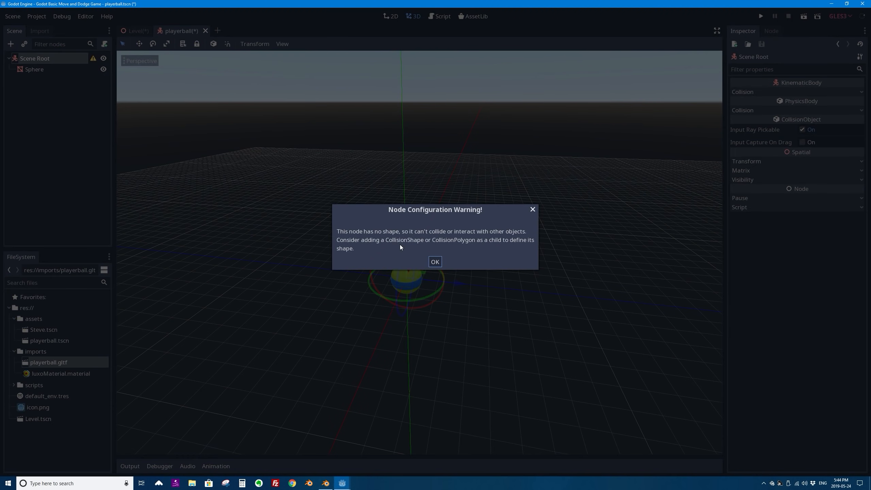
# Dismiss the configuration warning and add a CollisionShape node as a child of the playerball scene's root
pyautogui.click(533, 209)
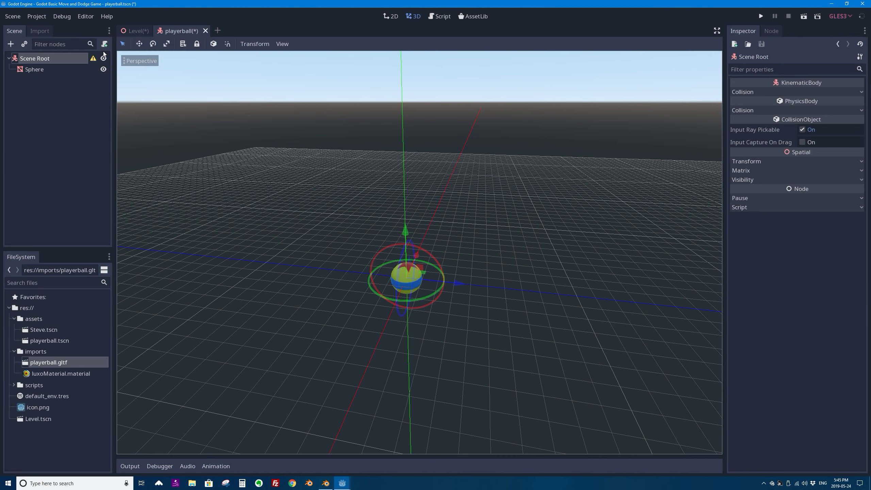
pyautogui.click(11, 44)
pyautogui.write('c')
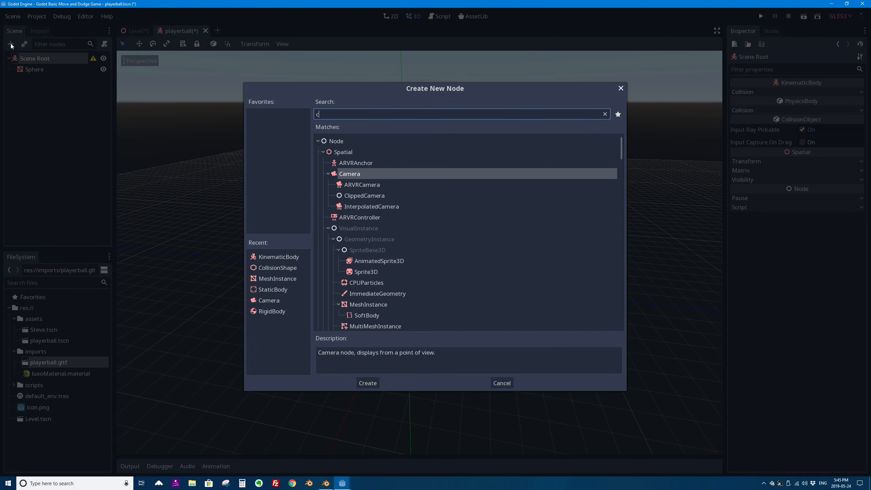
pyautogui.write('ollision')
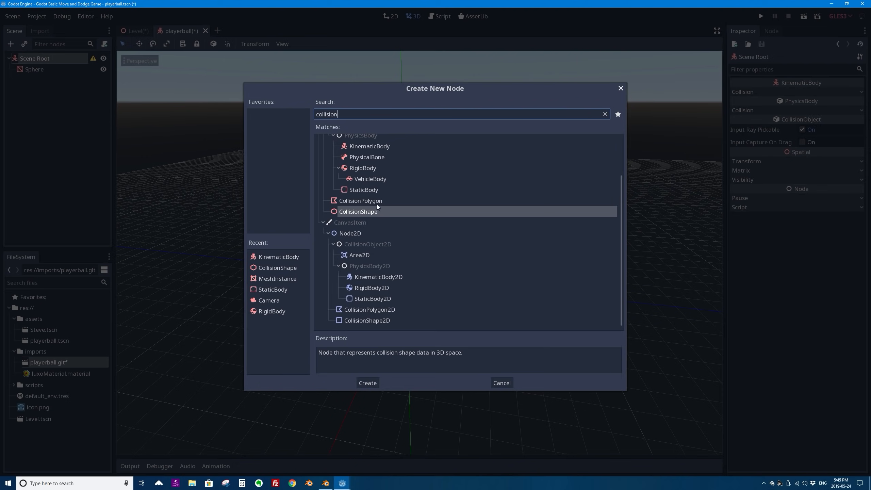
pyautogui.doubleClick(354, 211)
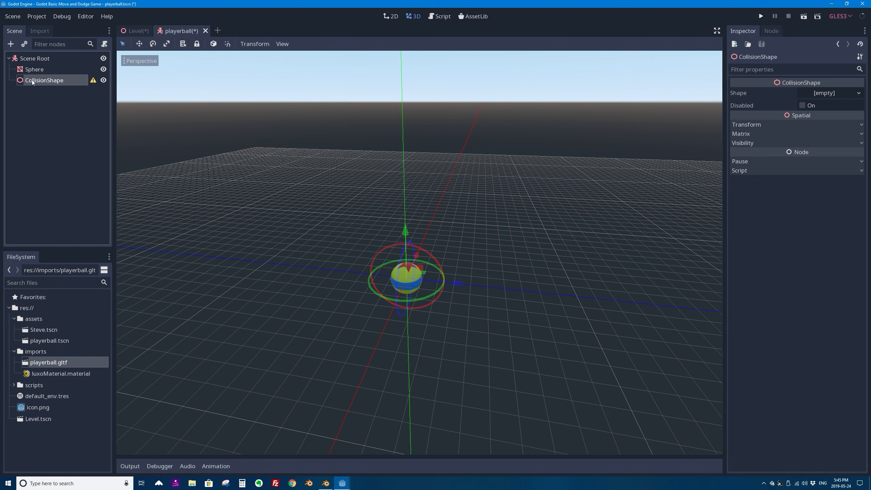
# Assign a new BoxShape to the CollisionShape, check its fit around the ball, and save the playerball scene
pyautogui.click(856, 92)
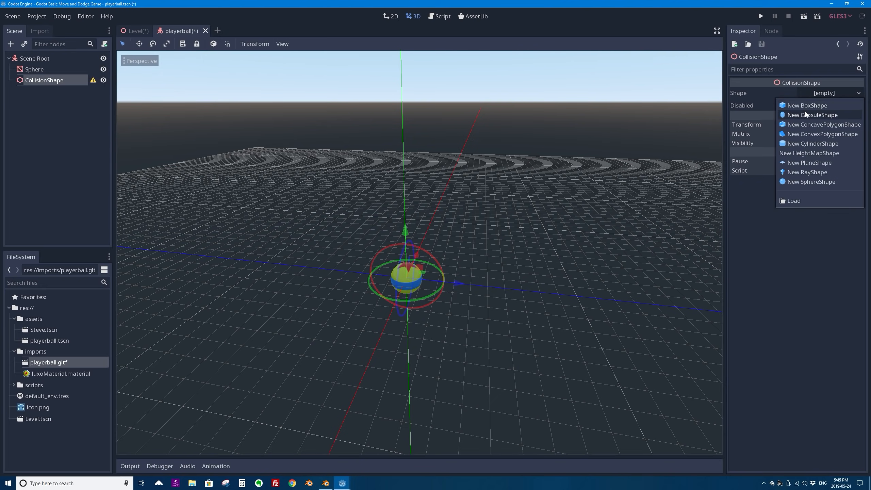
pyautogui.click(821, 106)
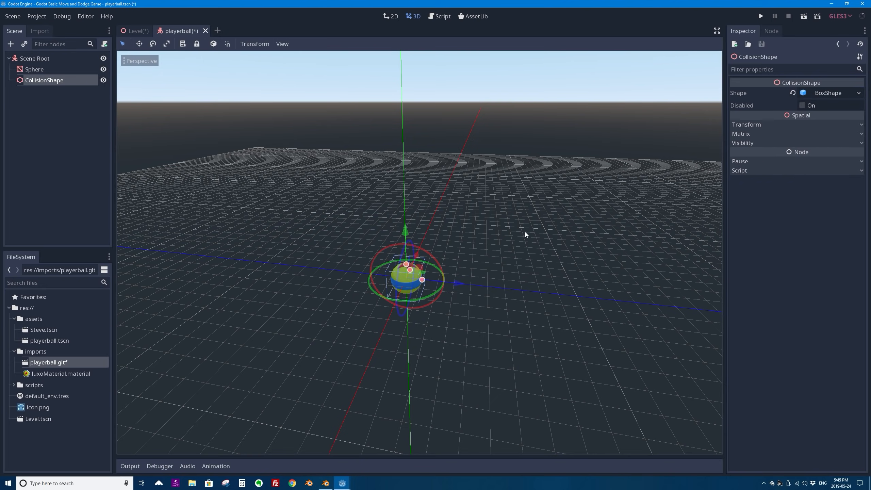
pyautogui.scroll(10, 530, 222)
pyautogui.moveTo(522, 233); pyautogui.dragTo(469, 226, button='middle')
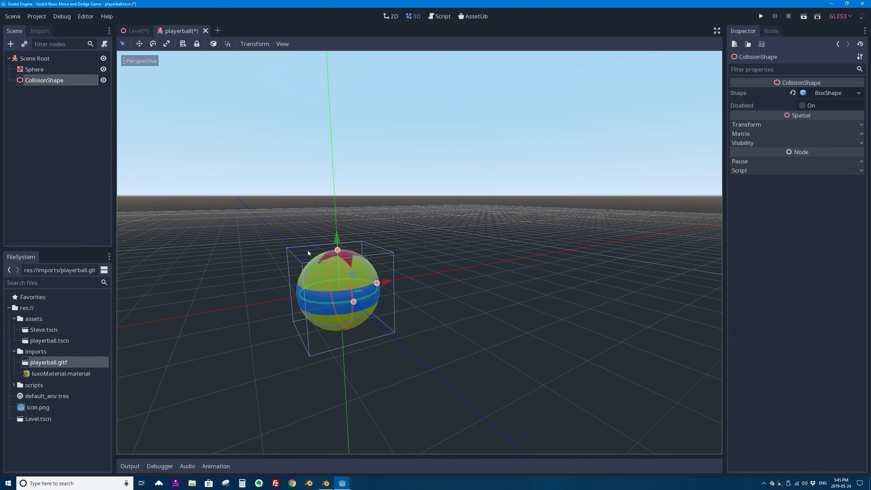
pyautogui.click(35, 69)
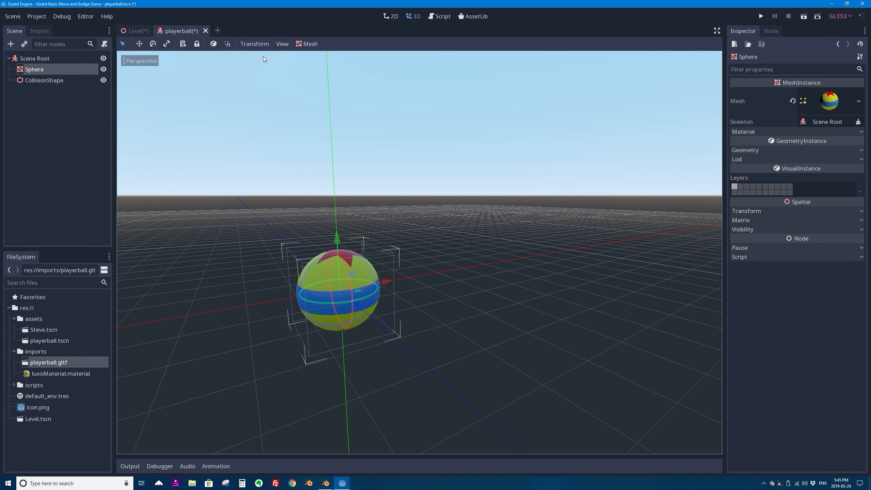
pyautogui.hotkey('ctrl', 's')
# Save the Sphere node's mesh as playerball.tres in the assets folder and close the playerball scene
pyautogui.click(859, 102)
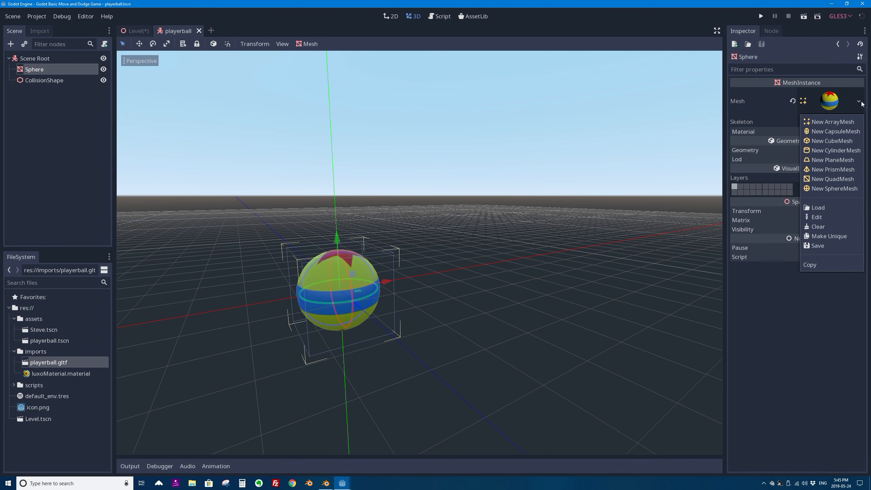
pyautogui.click(790, 294)
pyautogui.click(858, 101)
pyautogui.click(818, 246)
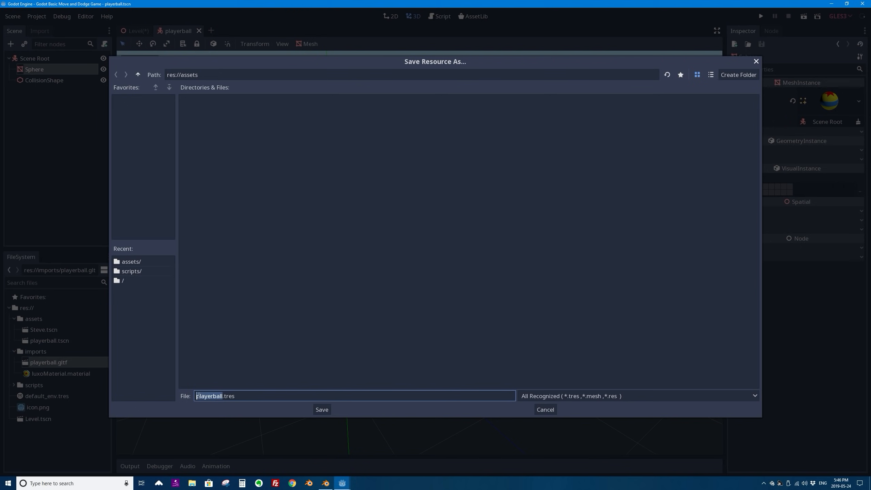
pyautogui.moveTo(236, 396); pyautogui.dragTo(223, 397)
pyautogui.click(322, 410)
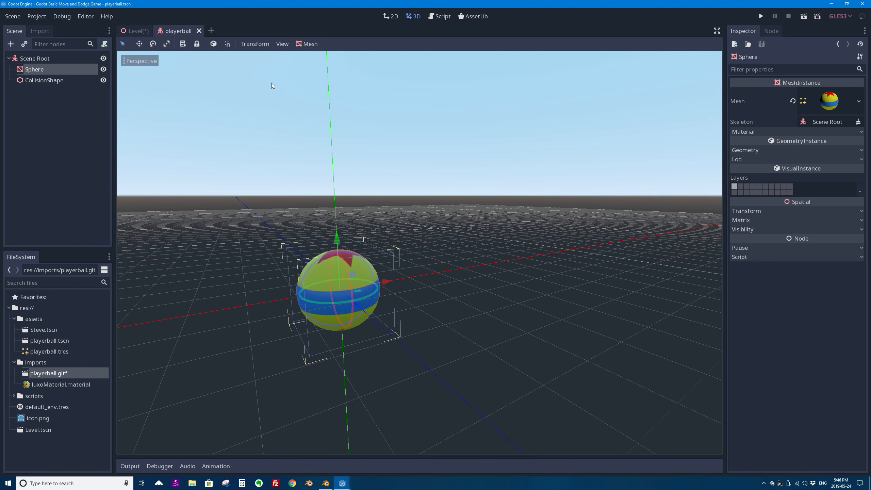
pyautogui.click(199, 31)
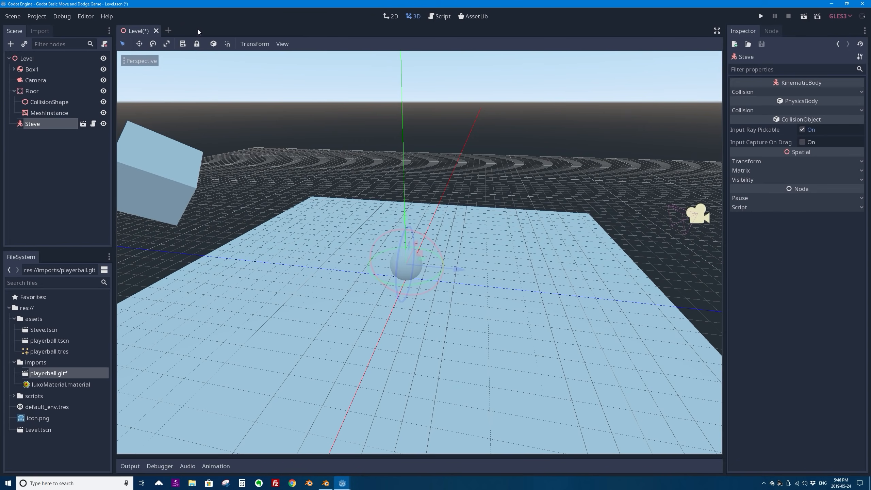
pyautogui.click(24, 44)
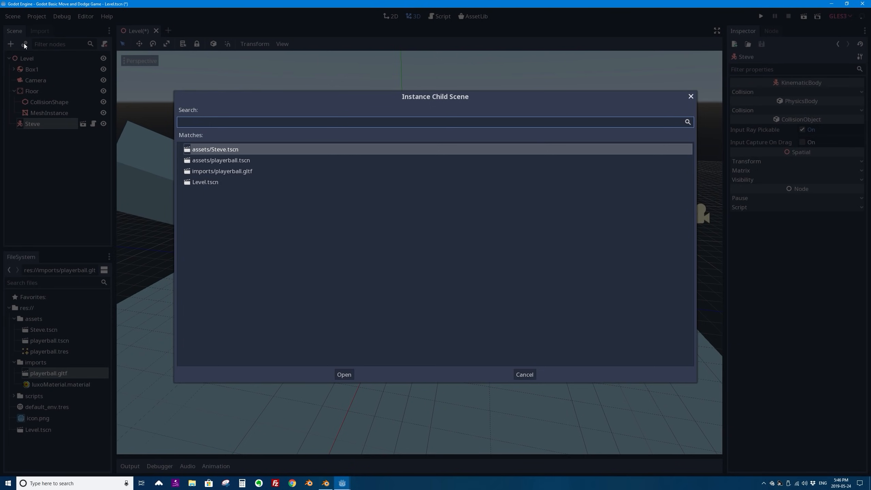
pyautogui.click(226, 171)
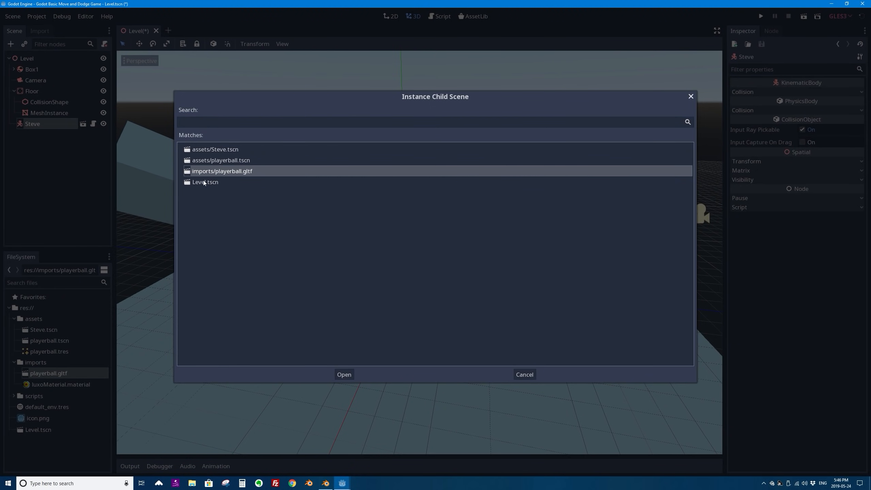
pyautogui.click(229, 162)
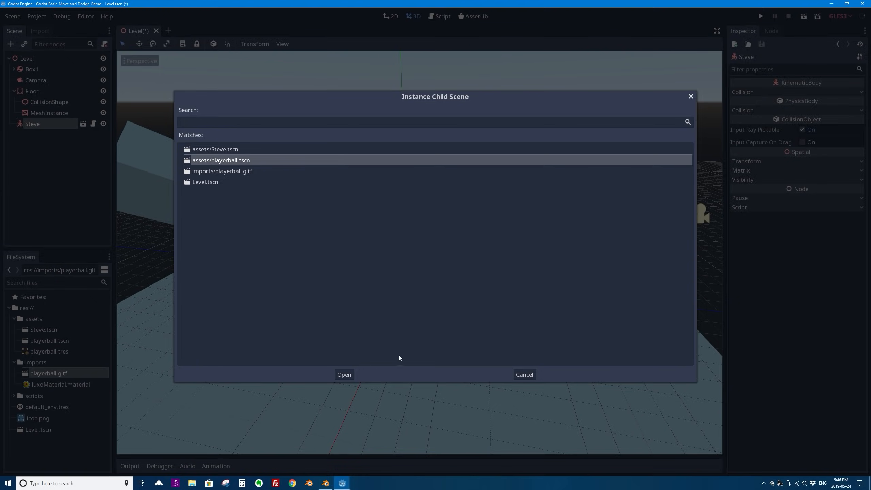
pyautogui.click(691, 96)
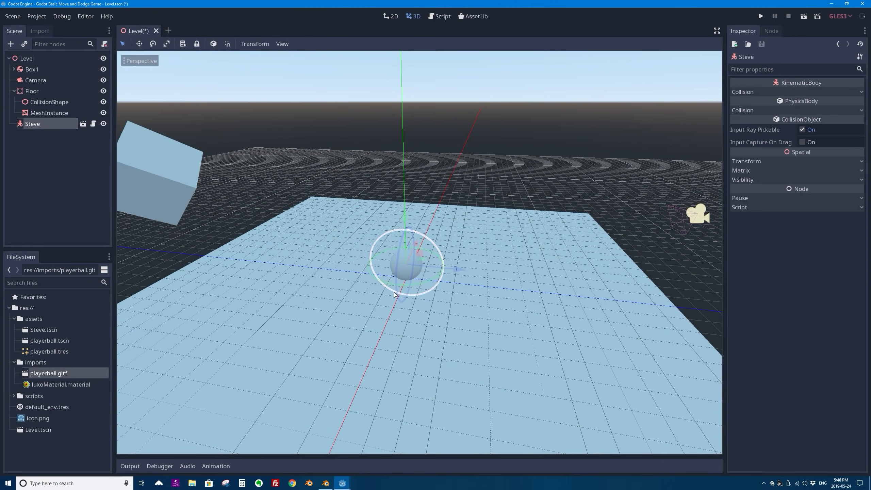
# View the player node Steve in the level, review its attached script, and return to the 3D view
pyautogui.moveTo(373, 230); pyautogui.dragTo(360, 225, button='middle')
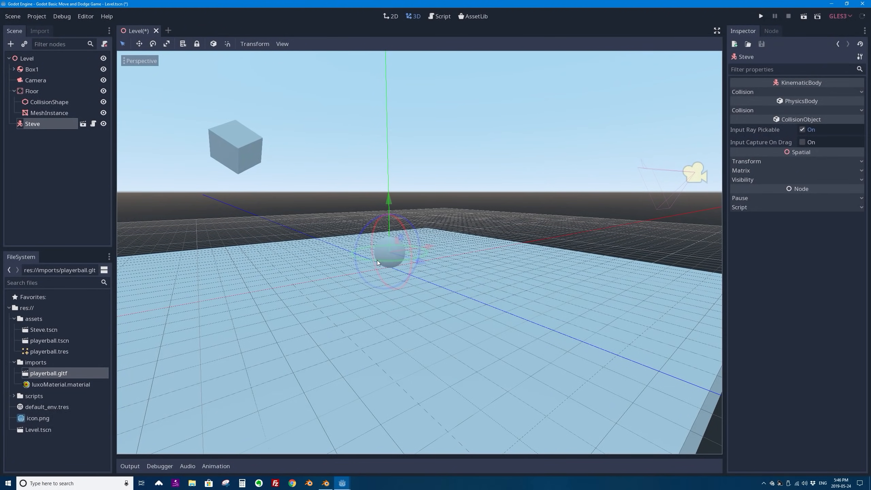
pyautogui.click(92, 123)
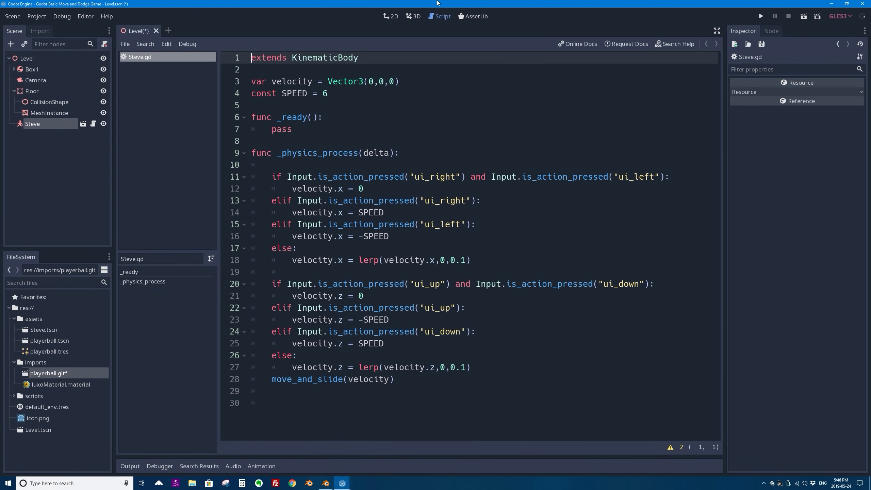
pyautogui.click(413, 16)
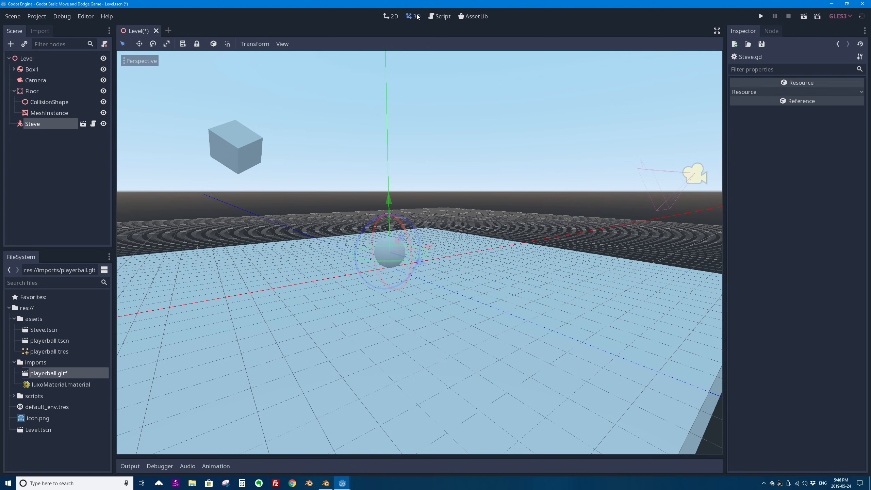
# Open the instanced Steve scene for editing and inspect its root node and CollisionShape
pyautogui.click(83, 124)
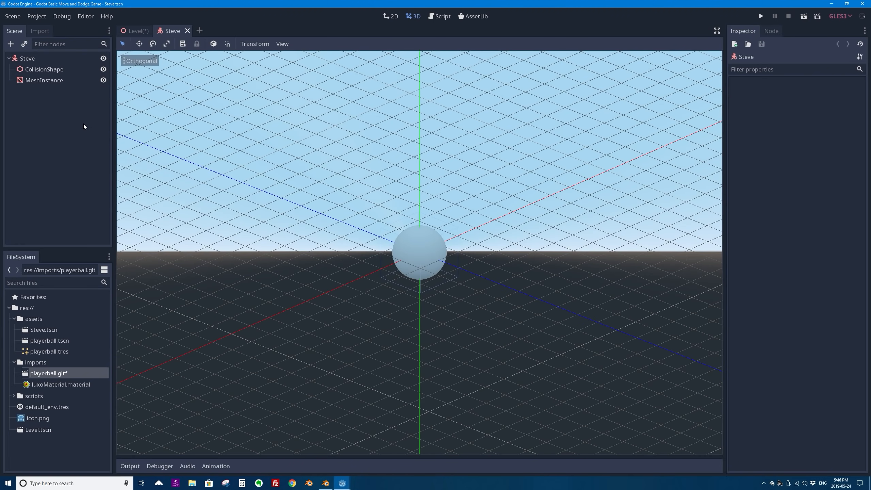
pyautogui.click(20, 59)
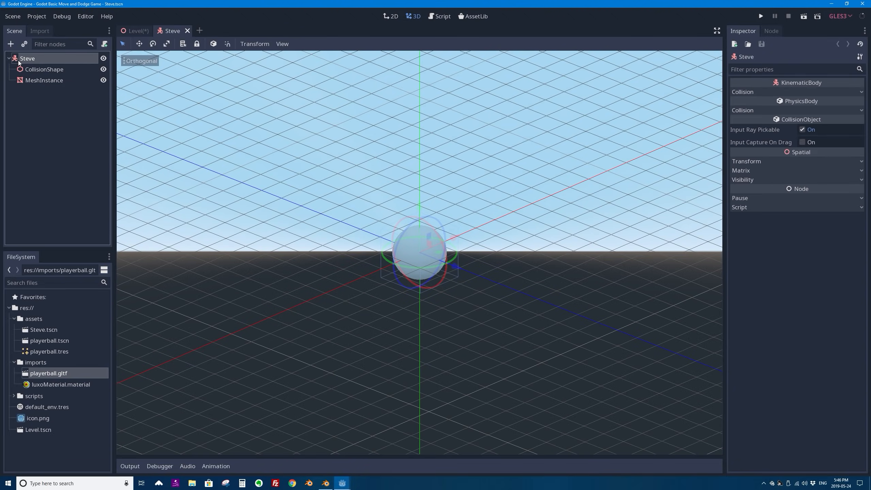
pyautogui.click(39, 70)
pyautogui.moveTo(343, 192); pyautogui.dragTo(291, 185, button='middle')
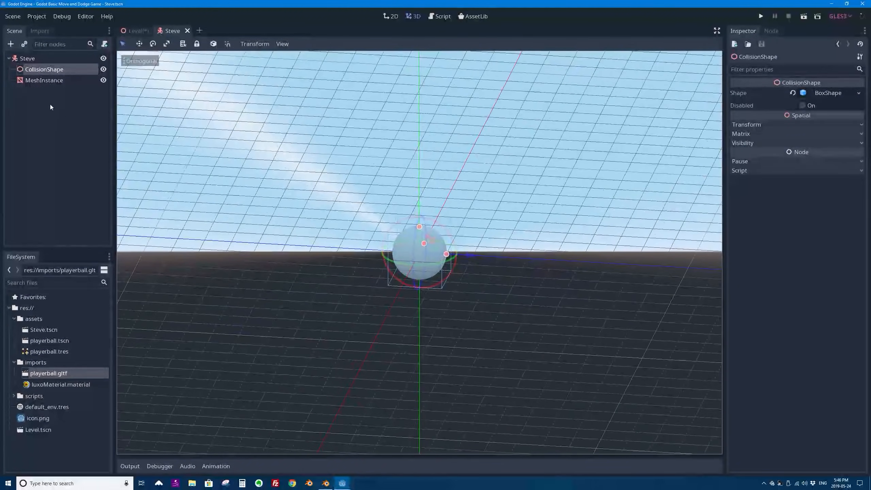
# Clear the existing sphere mesh from the Steve scene's MeshInstance node
pyautogui.click(39, 80)
pyautogui.moveTo(465, 211); pyautogui.dragTo(442, 201, button='middle')
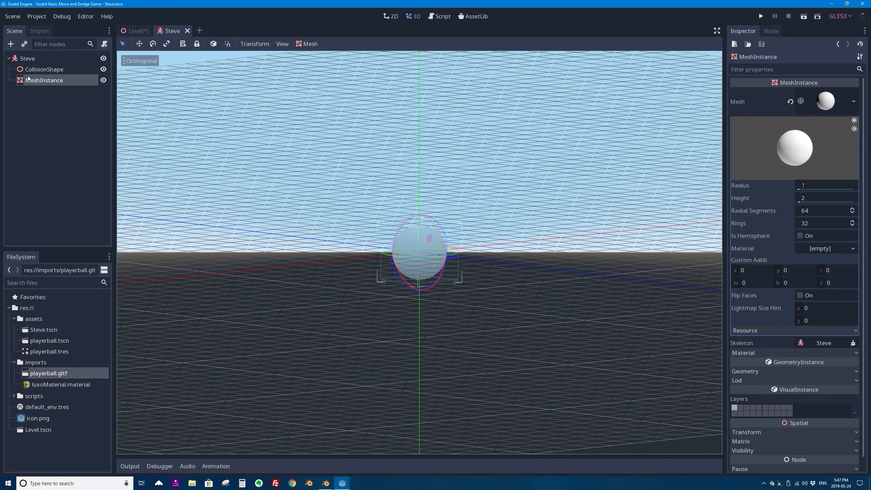
pyautogui.click(853, 101)
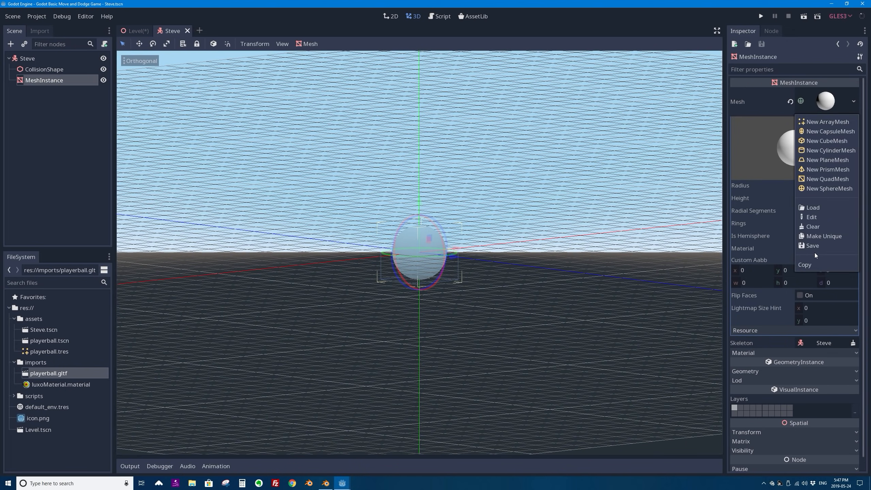
pyautogui.click(814, 226)
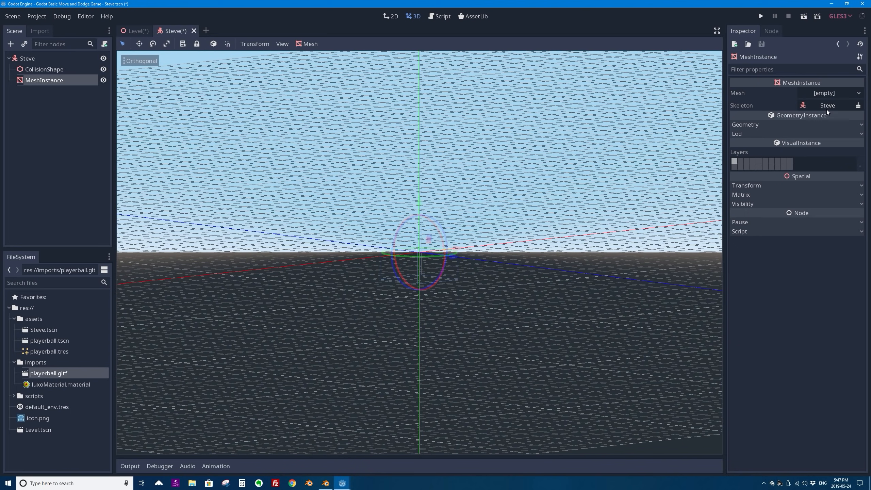
# Load playerball.tres from the assets folder as the MeshInstance's mesh and check the ball in the viewport
pyautogui.click(853, 93)
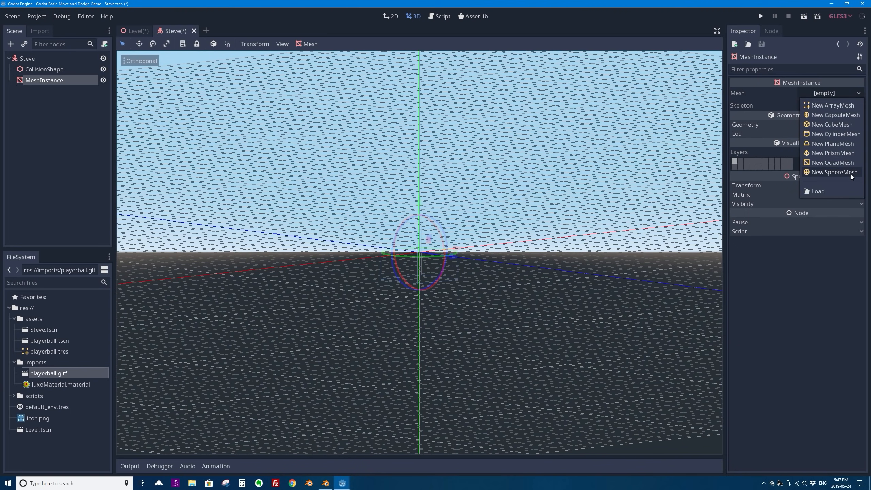
pyautogui.click(825, 192)
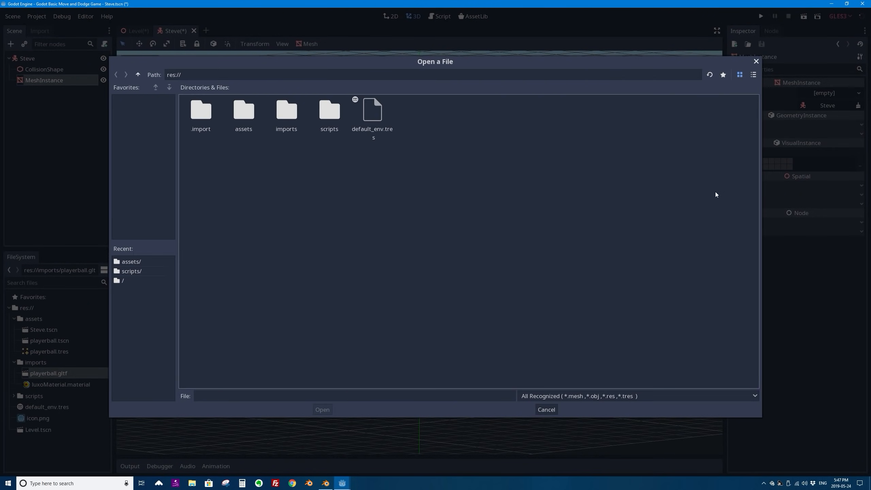
pyautogui.click(239, 111)
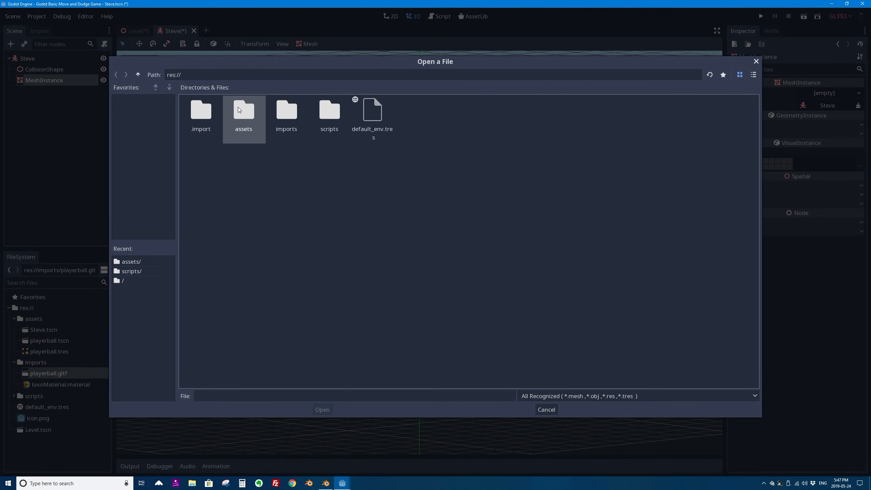
pyautogui.doubleClick(239, 111)
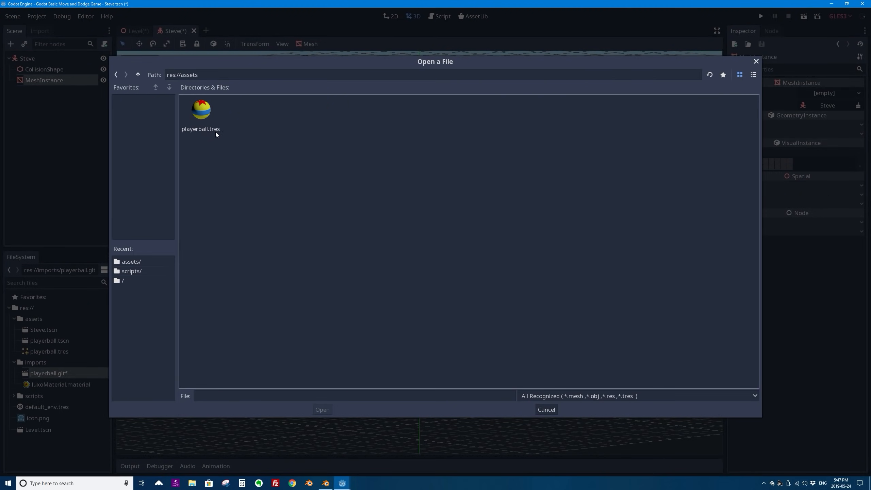
pyautogui.click(203, 111)
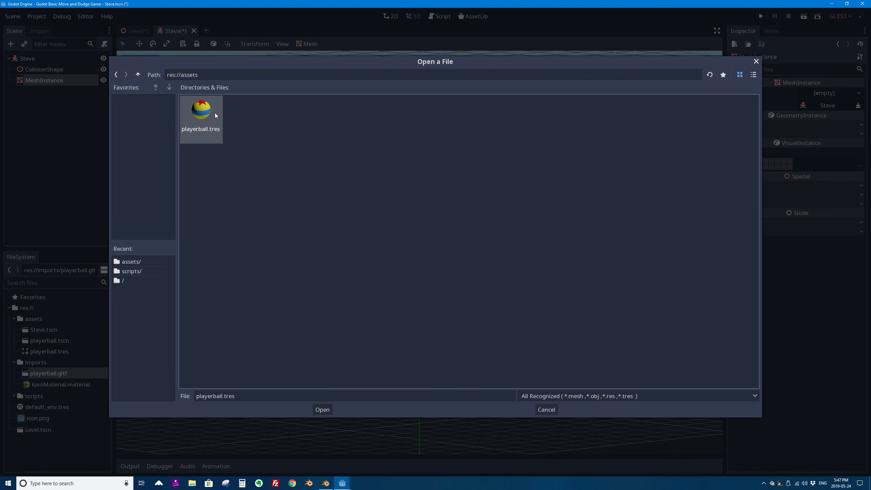
pyautogui.click(331, 412)
pyautogui.scroll(6, 447, 205)
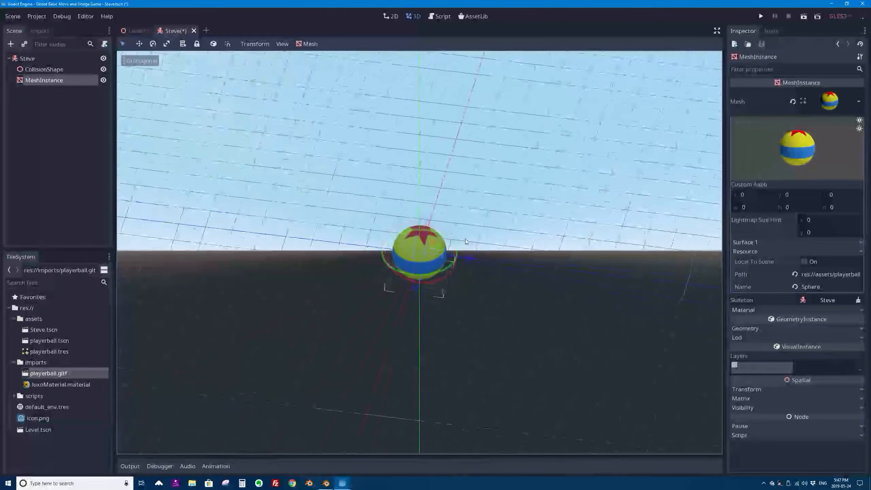
pyautogui.scroll(-3, 438, 219)
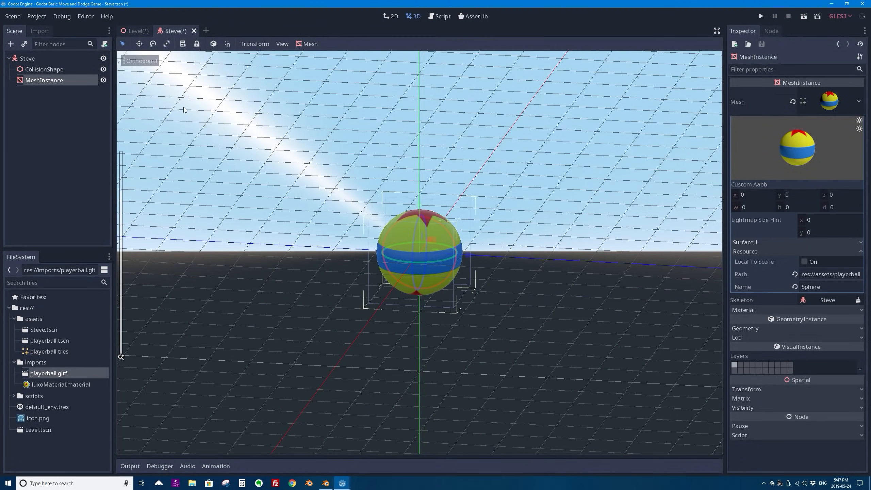
# Switch the Steve scene to the front view and examine the ball MeshInstance's transform values
pyautogui.click(127, 61)
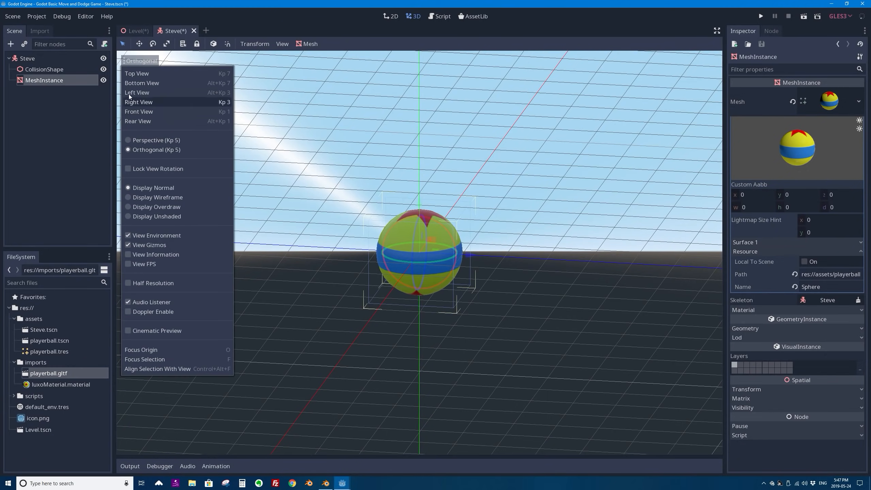
pyautogui.click(139, 111)
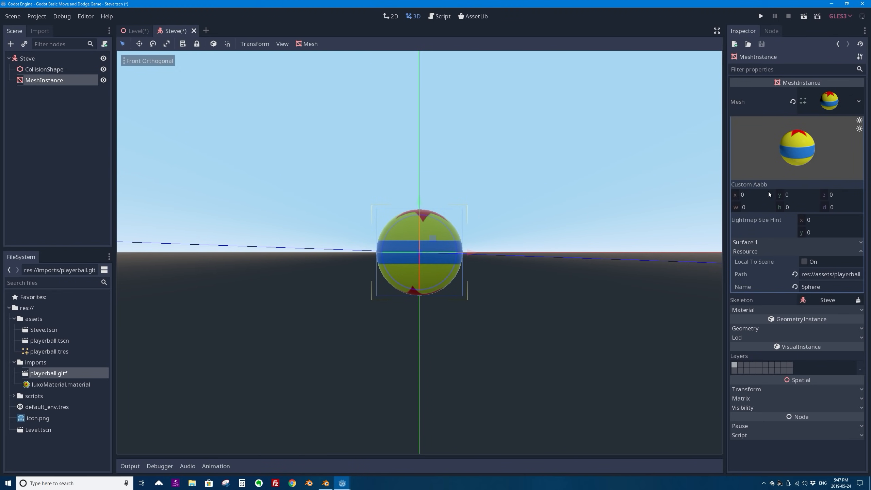
pyautogui.click(762, 329)
pyautogui.click(761, 328)
pyautogui.click(754, 389)
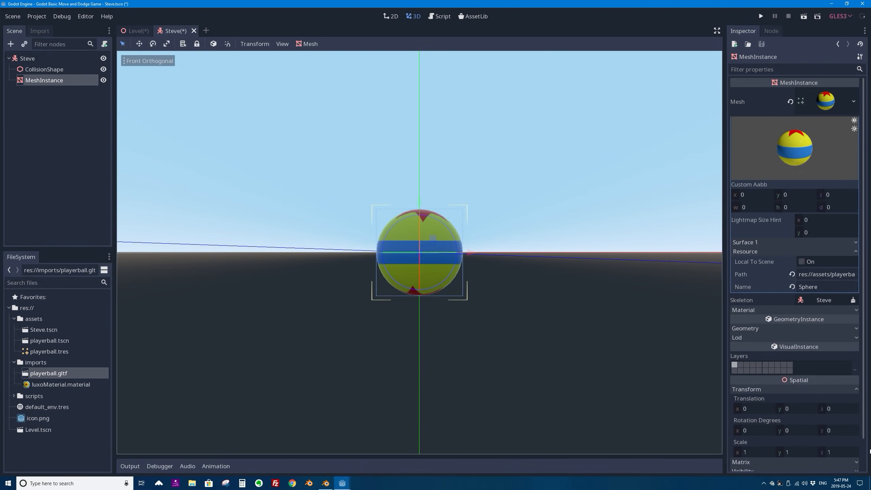
# Save the Steve scene and return to the Level scene to check the player ball on the floor
pyautogui.moveTo(377, 193); pyautogui.dragTo(371, 195, button='middle')
pyautogui.hotkey('ctrl', 's')
pyautogui.click(139, 32)
pyautogui.moveTo(300, 196); pyautogui.dragTo(323, 237, button='middle')
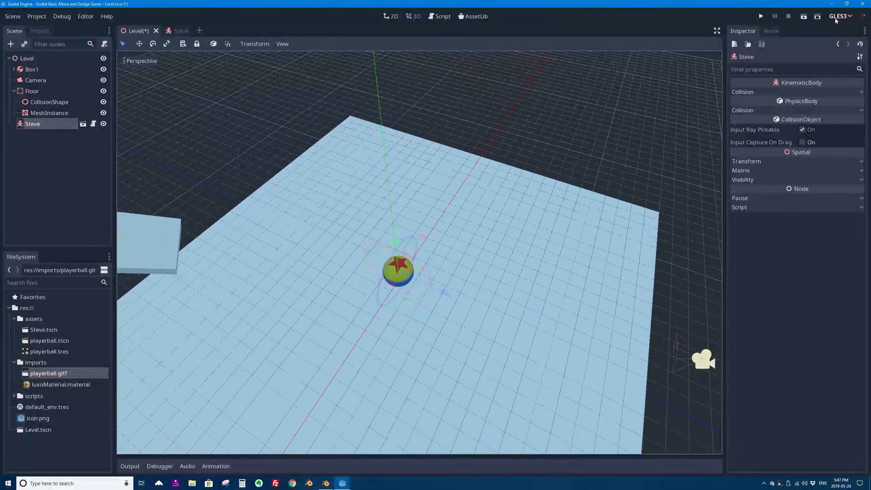
# Play the Level scene, move the player ball in all four directions to test it, and close the game window
pyautogui.click(804, 16)
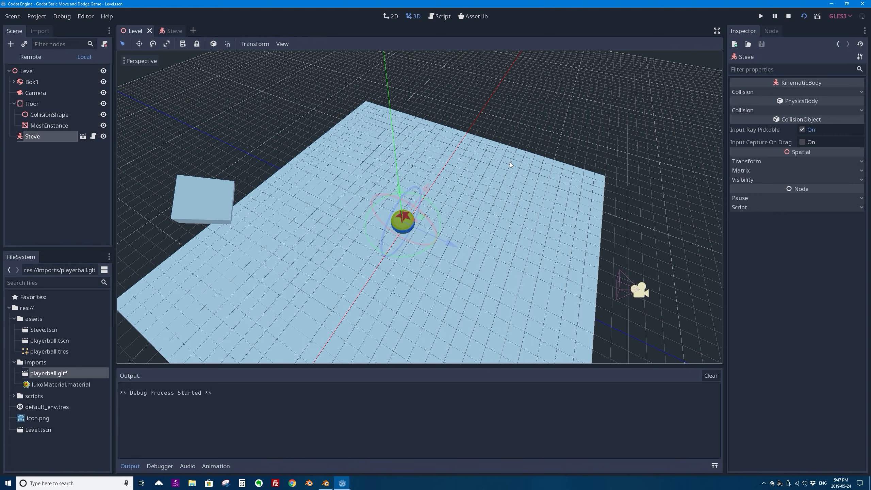
pyautogui.press('Right')
pyautogui.press('Left')
pyautogui.press('Right')
pyautogui.press('Up')
pyautogui.press('Left')
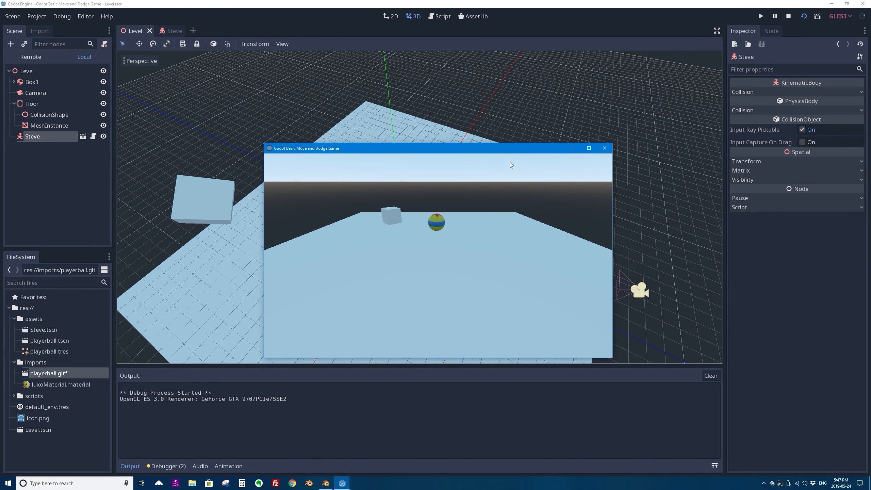
pyautogui.press('Up')
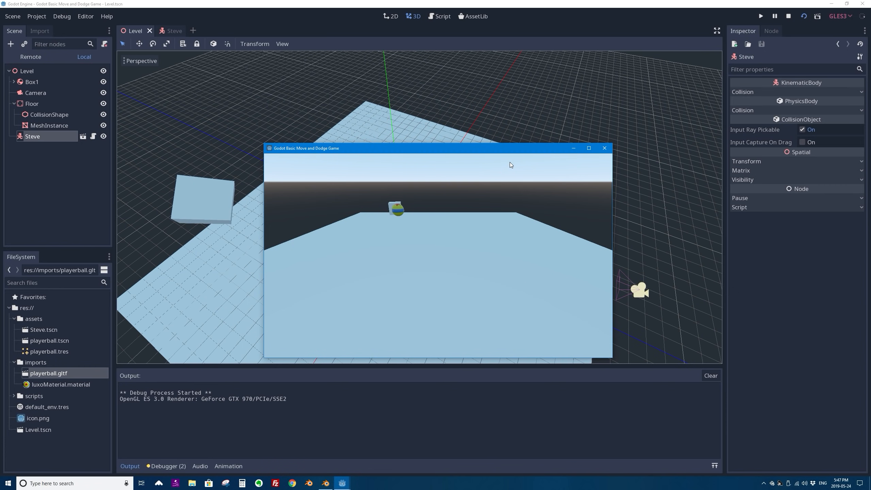
pyautogui.press('Down')
pyautogui.press('Right')
pyautogui.press('Right')
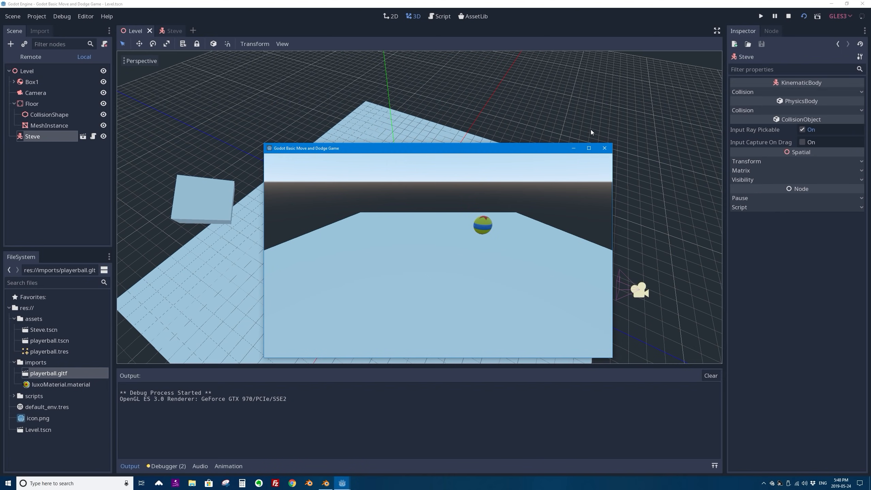
pyautogui.click(604, 148)
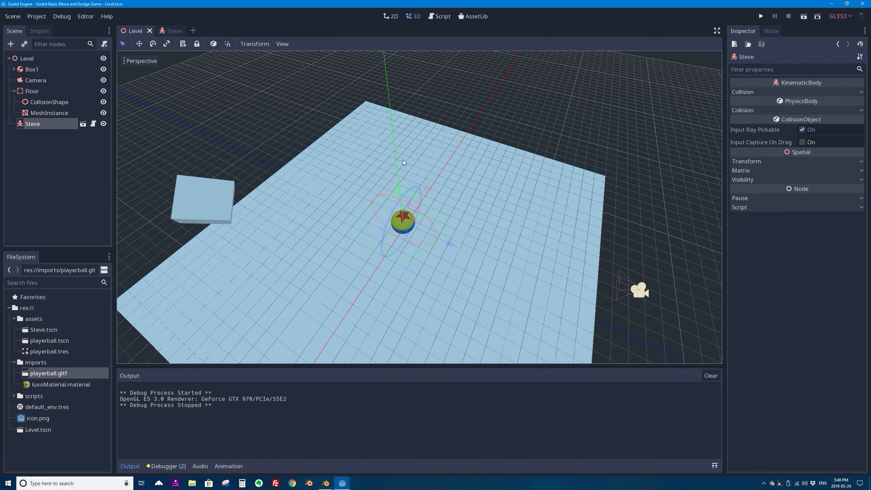
# Examine the Floor node with its CollisionShape and MeshInstance in the Level scene
pyautogui.click(33, 91)
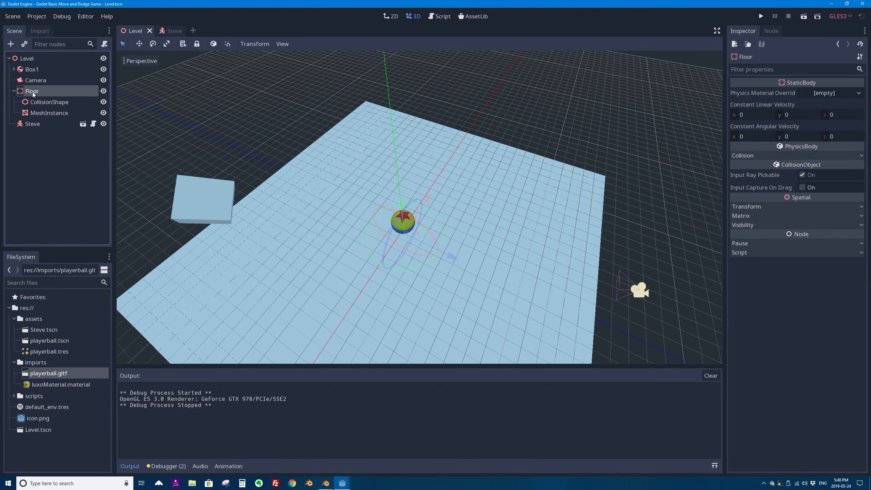
pyautogui.moveTo(439, 260); pyautogui.dragTo(440, 238, button='middle')
pyautogui.scroll(-10, 472, 245)
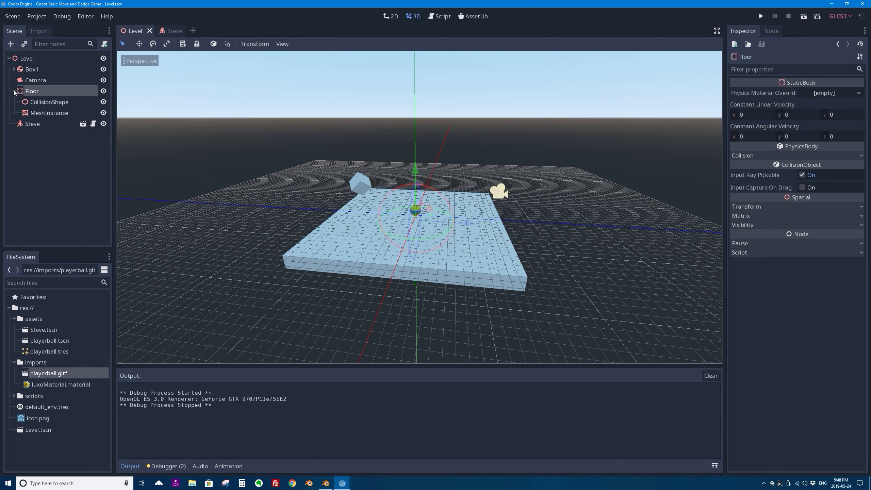
pyautogui.click(36, 103)
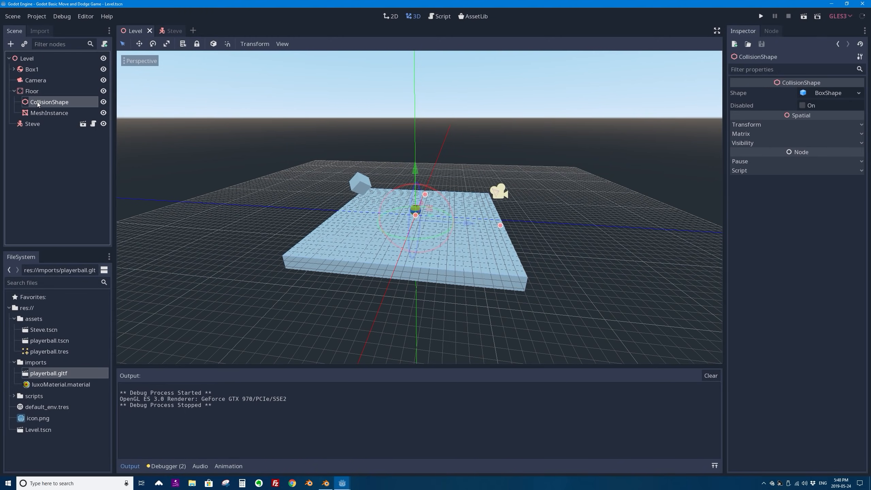
pyautogui.moveTo(347, 212)
pyautogui.mouseDown(button='middle')
pyautogui.moveTo(364, 205)
pyautogui.moveTo(345, 216)
pyautogui.mouseUp(button='middle')
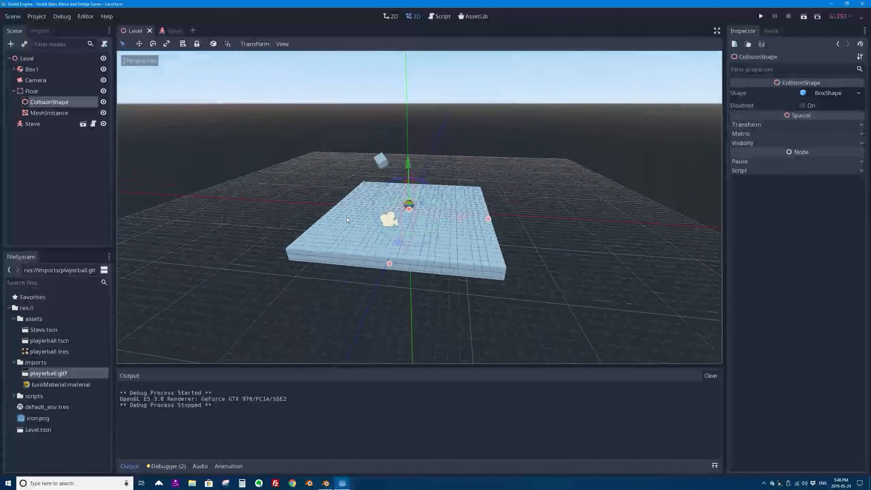
pyautogui.click(48, 113)
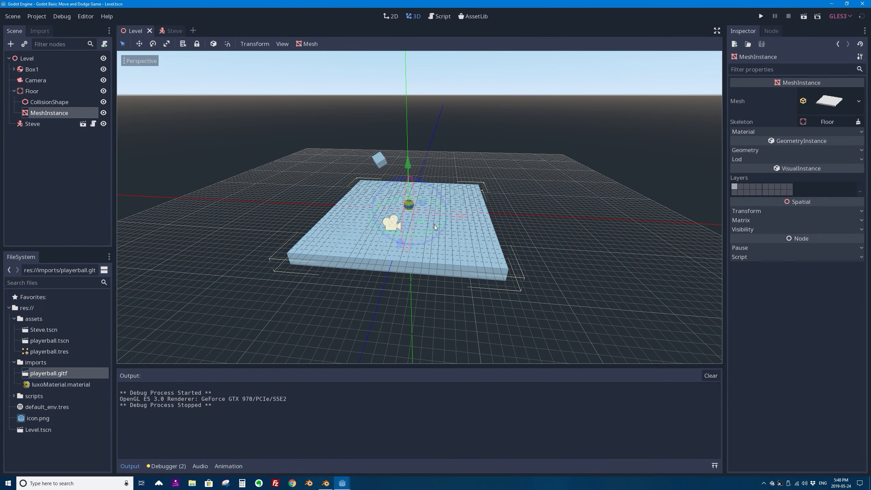
pyautogui.moveTo(371, 194); pyautogui.dragTo(438, 203, button='middle')
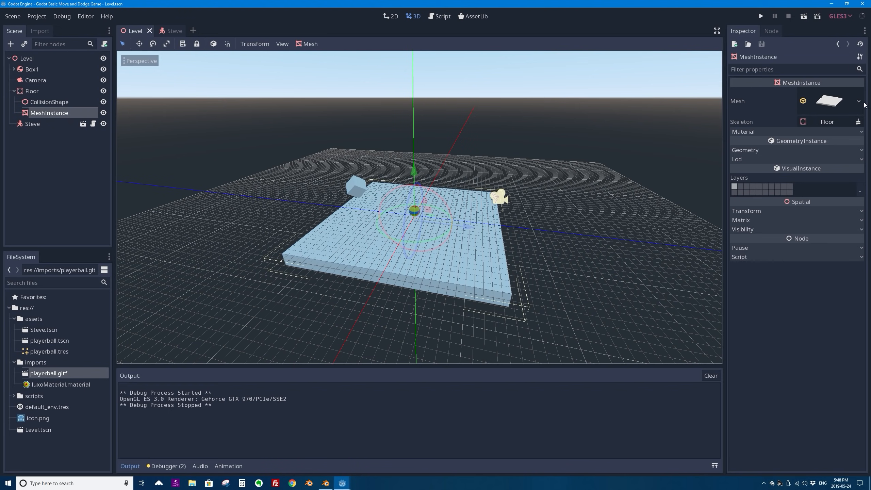
# Assign a new SpatialMaterial to the Floor MeshInstance's box mesh and open the material for editing
pyautogui.click(831, 100)
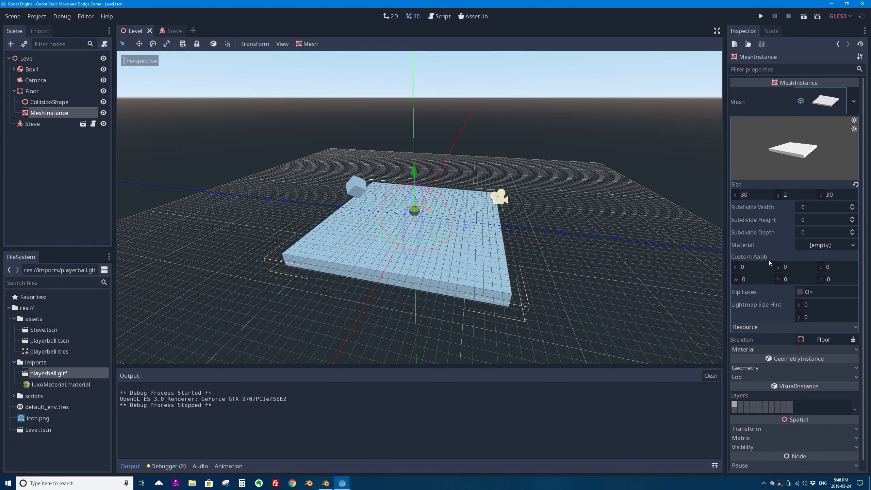
pyautogui.click(853, 246)
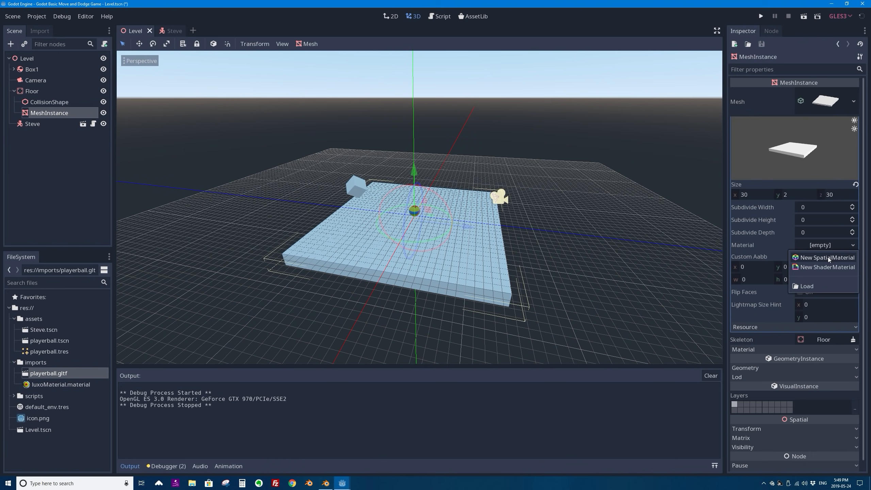
pyautogui.click(832, 258)
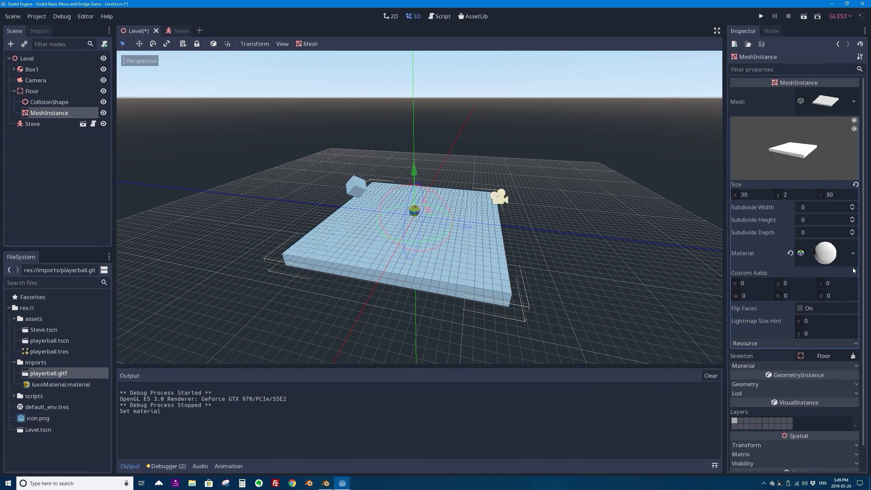
pyautogui.click(829, 256)
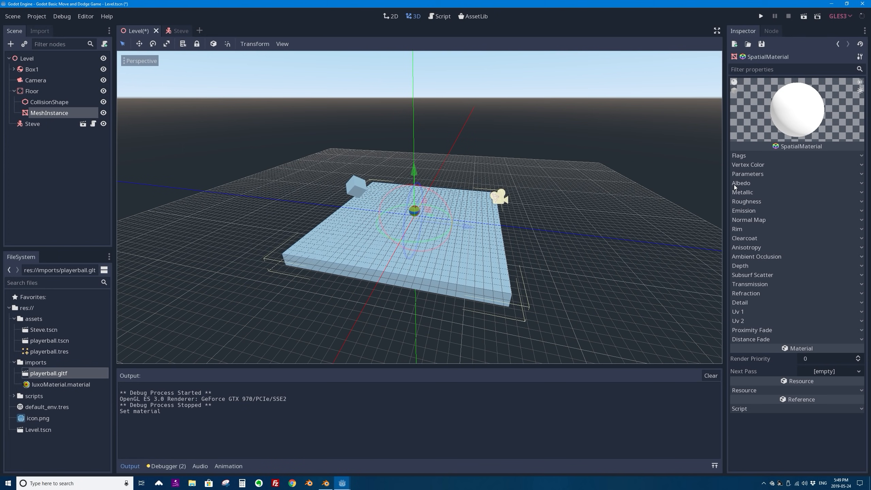
# Set the floor material's albedo color to bright green 6fff00 and check the floor from several angles
pyautogui.click(856, 183)
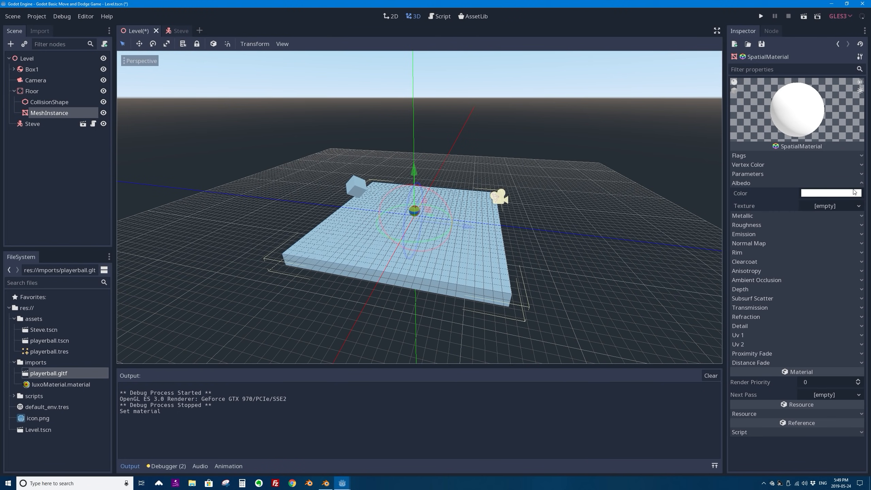
pyautogui.click(829, 194)
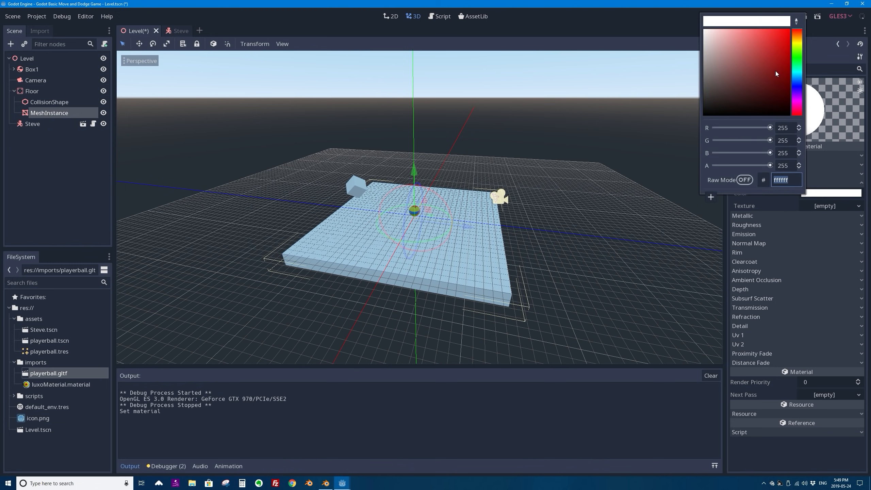
pyautogui.moveTo(797, 56); pyautogui.dragTo(790, 30)
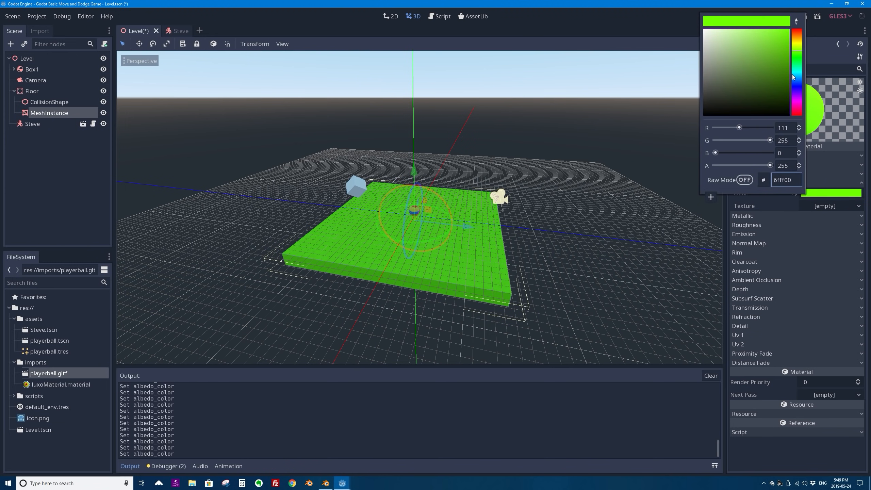
pyautogui.click(814, 54)
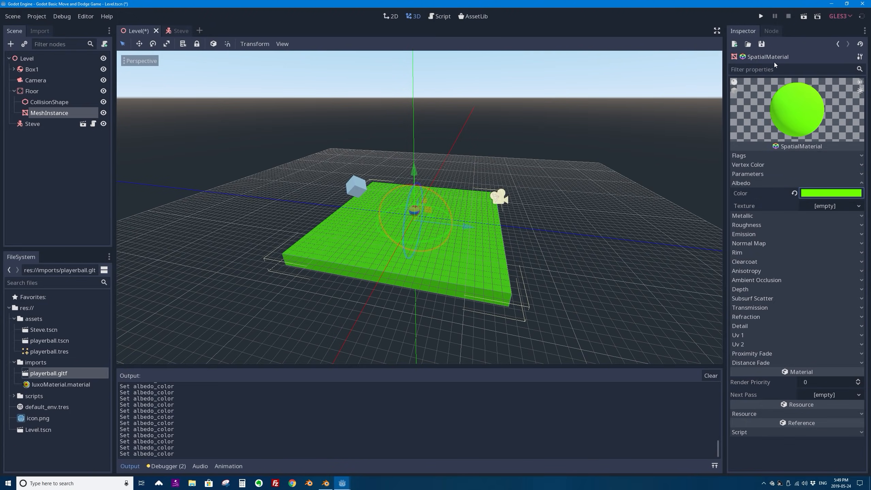
pyautogui.moveTo(415, 229); pyautogui.dragTo(381, 170, button='middle')
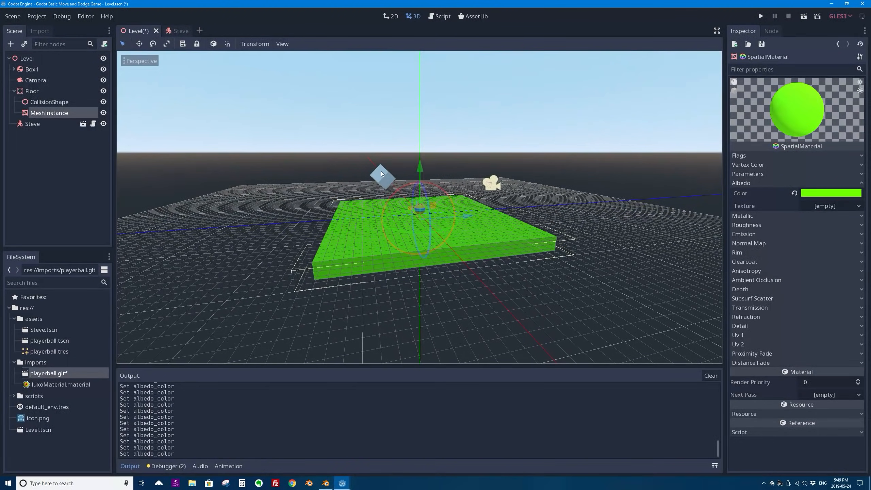
pyautogui.moveTo(505, 162); pyautogui.dragTo(495, 187, button='middle')
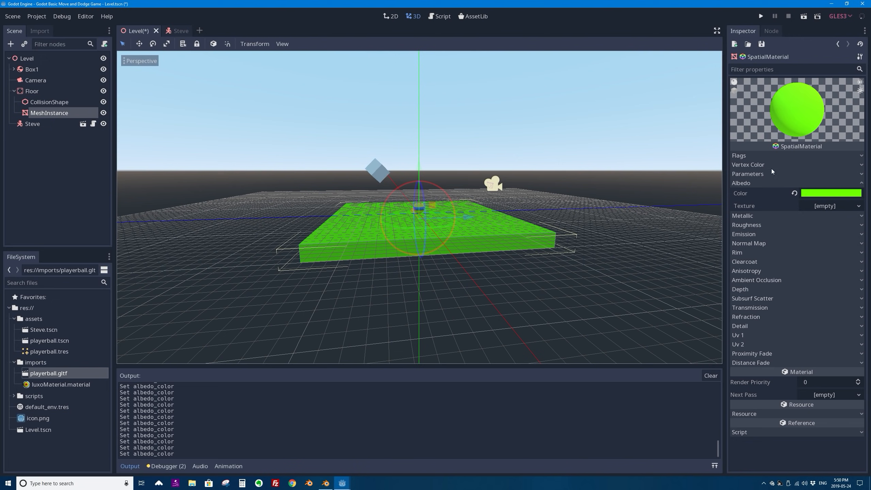
# Return to the floor's MeshInstance properties, then review the Box1 and Floor nodes in the level
pyautogui.click(838, 44)
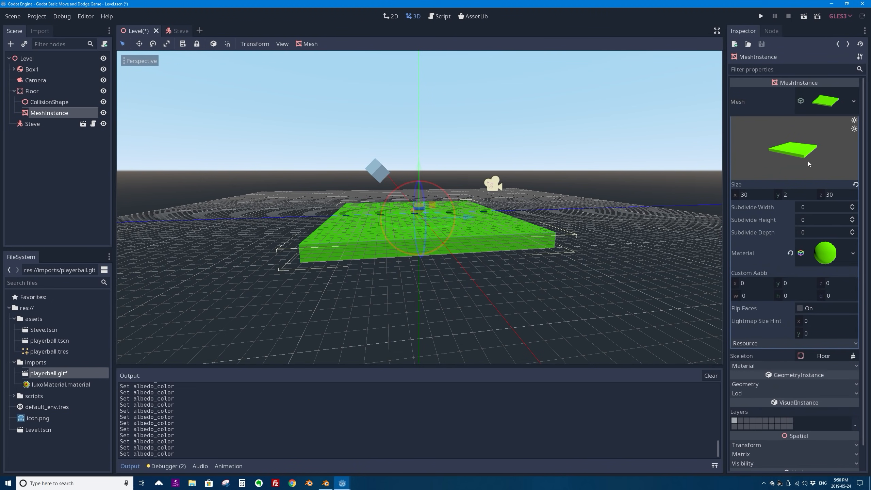
pyautogui.click(26, 70)
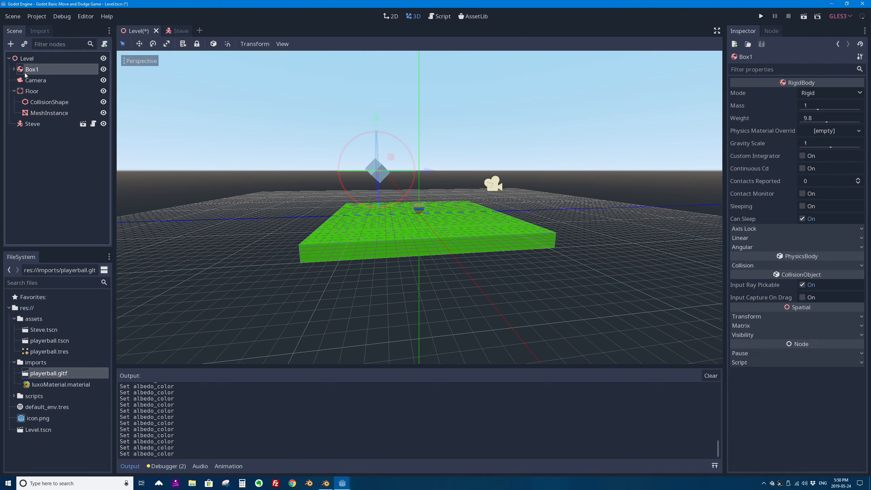
pyautogui.click(31, 91)
pyautogui.moveTo(590, 242); pyautogui.dragTo(397, 206, button='middle')
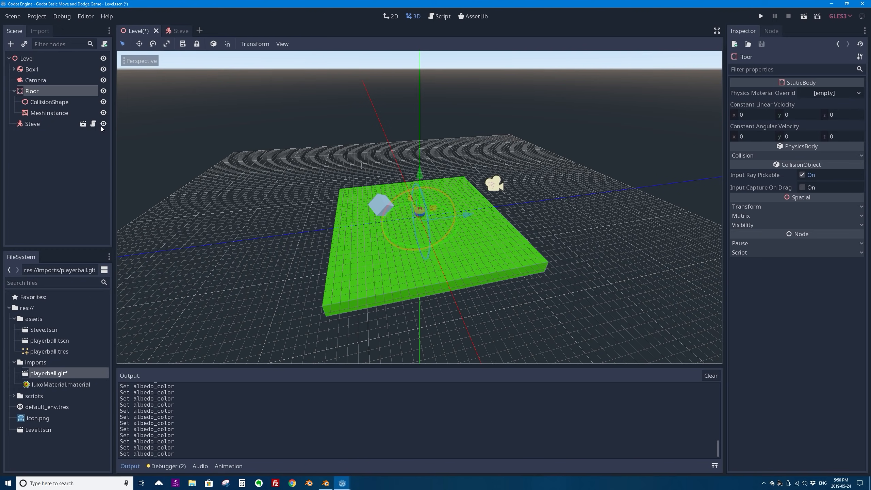
# Open the instanced Steve scene from the level and view its CollisionShape and MeshInstance nodes
pyautogui.click(83, 124)
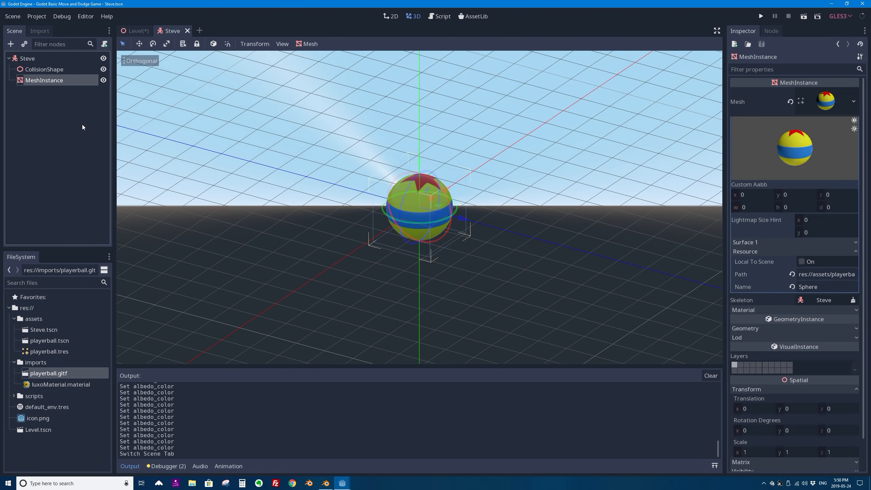
pyautogui.click(41, 69)
pyautogui.click(40, 81)
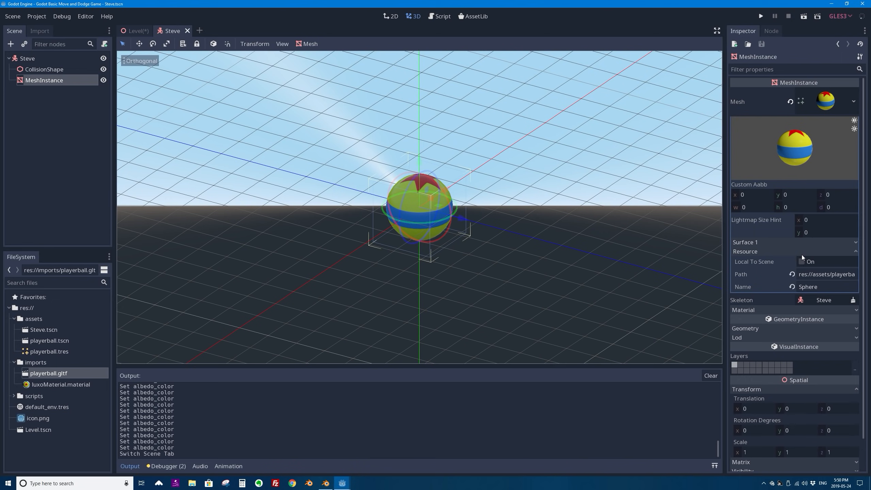
# Examine the player ball's mesh properties, its material slot, and the options for its Surface 1 material
pyautogui.click(828, 102)
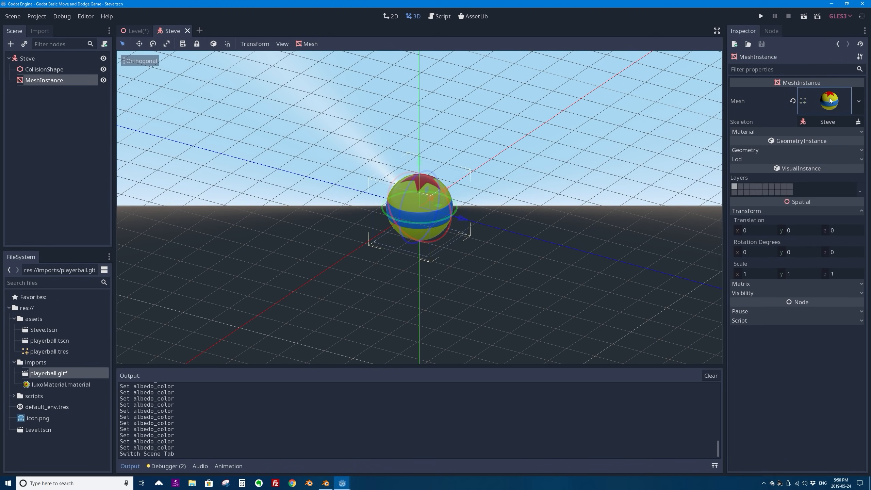
pyautogui.click(829, 100)
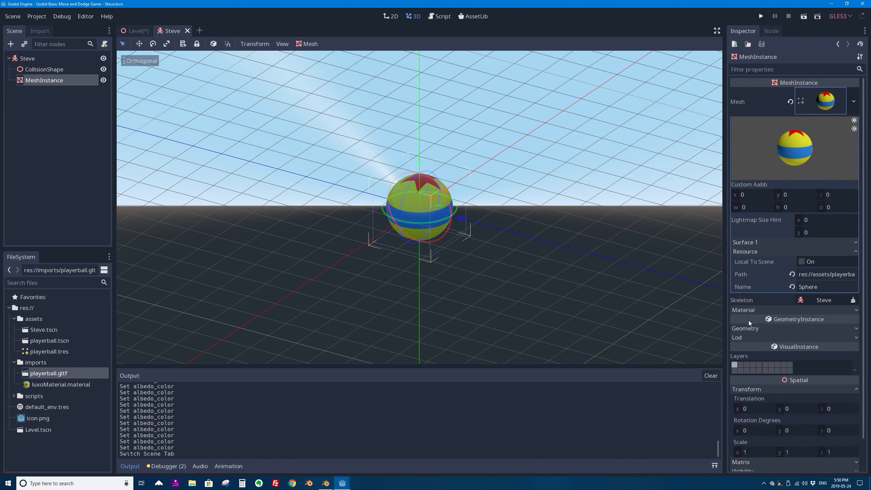
pyautogui.click(850, 310)
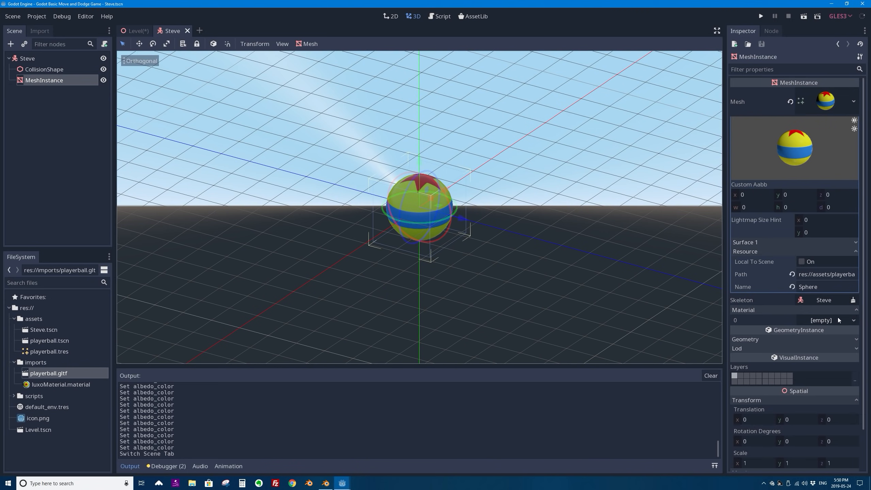
pyautogui.click(758, 242)
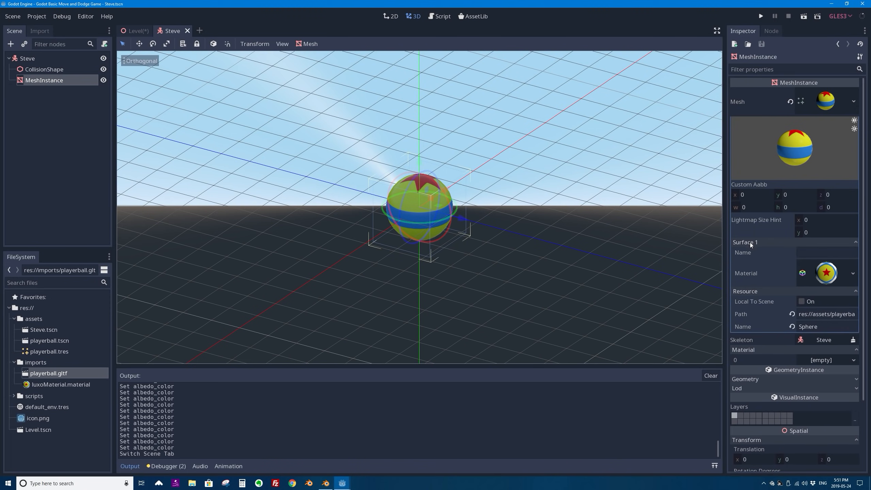
pyautogui.click(854, 273)
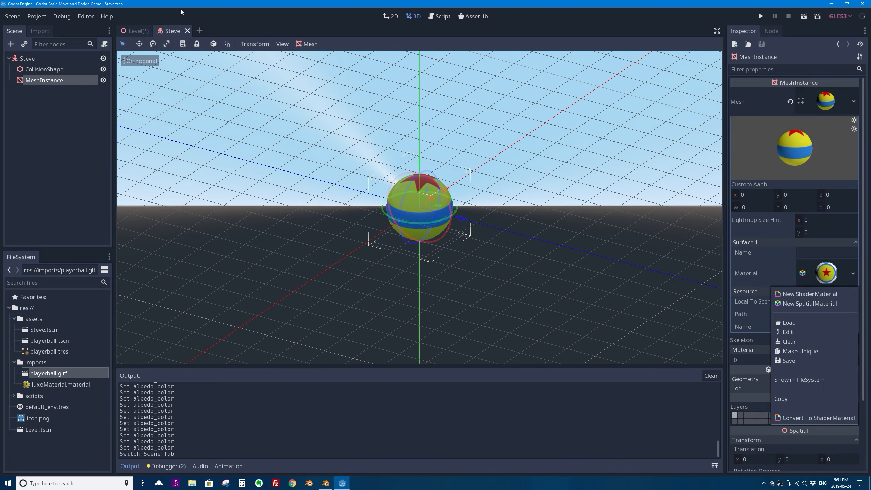
# Close the Steve scene, play the level scene to test moving the ball to the right, and stop the game
pyautogui.click(187, 30)
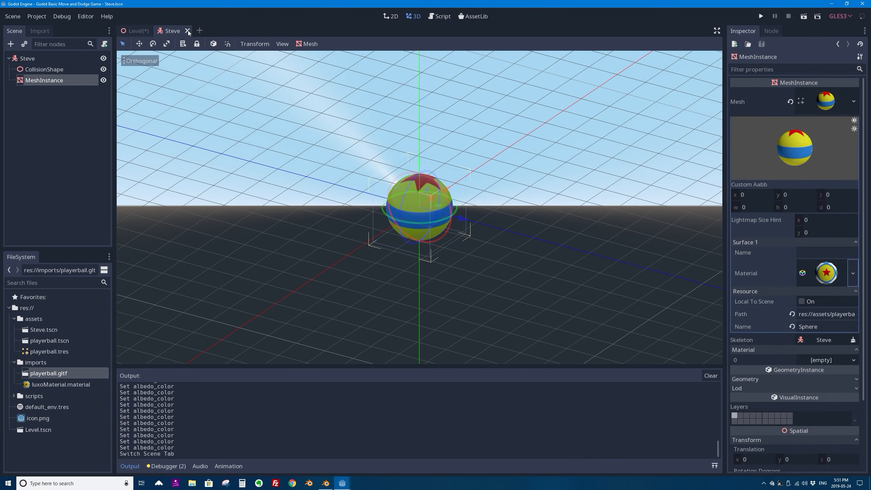
pyautogui.click(188, 29)
pyautogui.scroll(8, 444, 154)
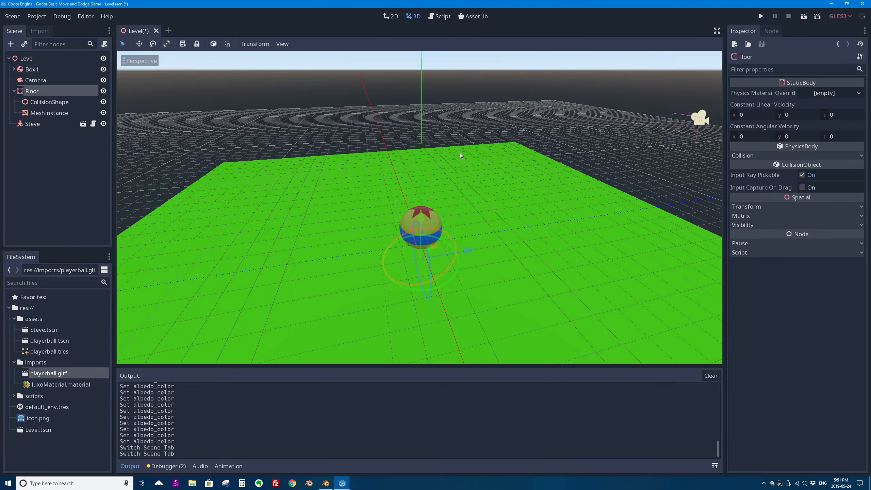
pyautogui.click(803, 15)
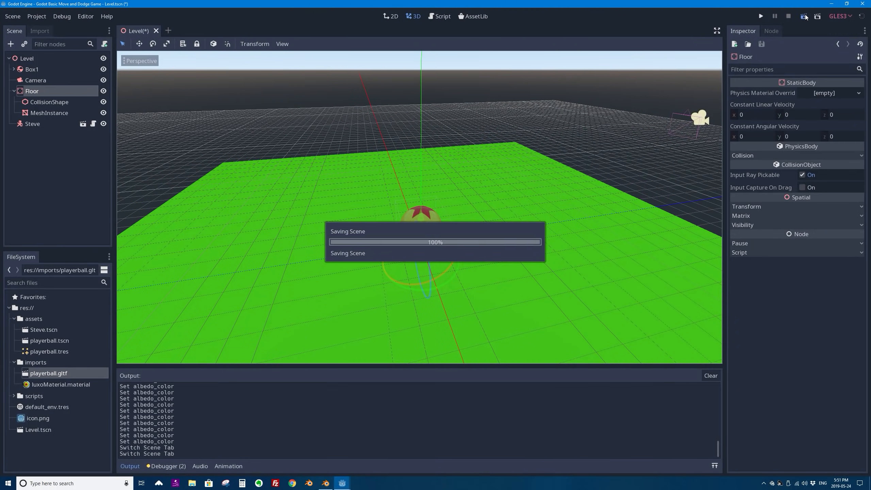
pyautogui.press('Right')
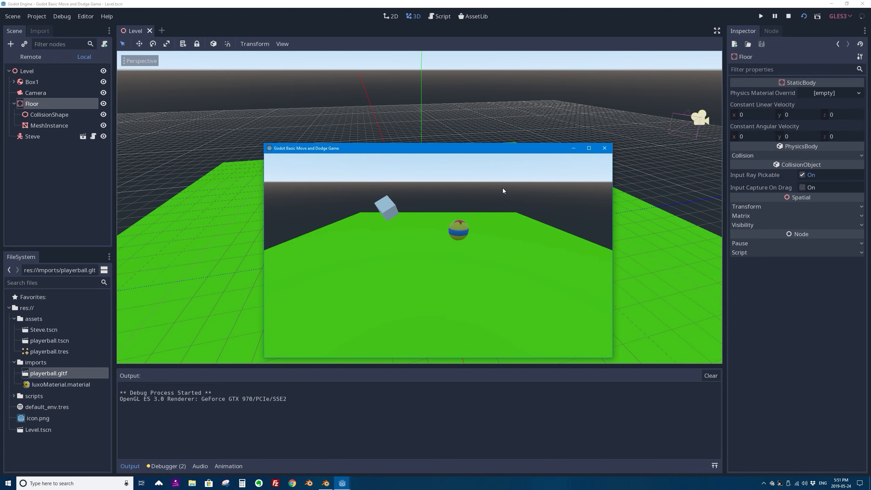
pyautogui.click(604, 148)
pyautogui.scroll(2, 205, 168)
# Open the instanced Steve scene from the level and inspect the ball, its CollisionShape, and the Steve root node
pyautogui.click(56, 122)
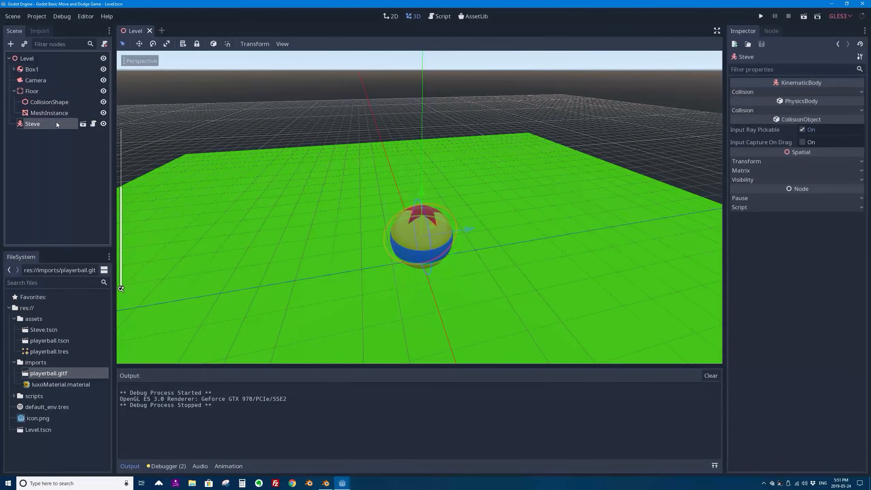
pyautogui.click(82, 124)
pyautogui.moveTo(427, 190); pyautogui.dragTo(456, 170, button='middle')
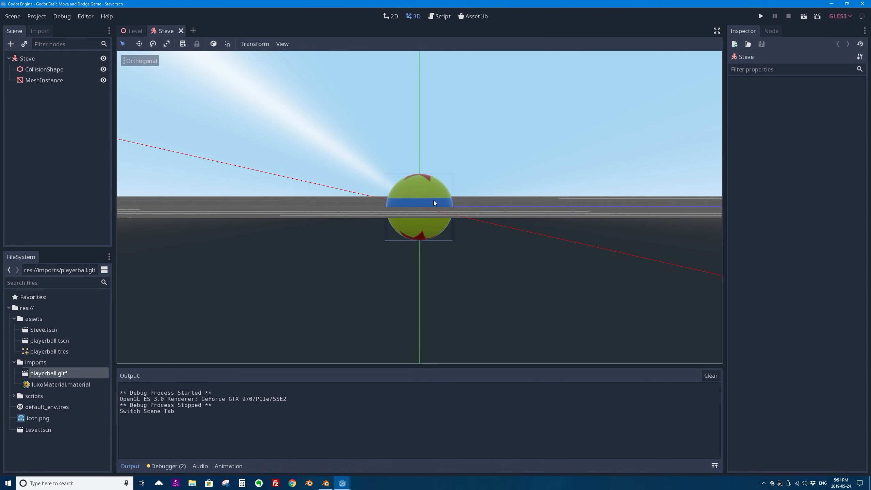
pyautogui.moveTo(376, 192); pyautogui.dragTo(417, 196, button='middle')
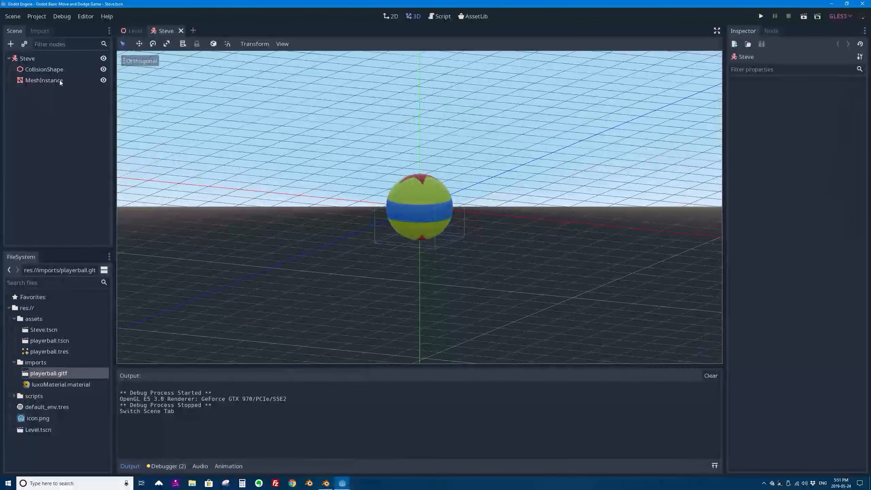
pyautogui.click(42, 70)
pyautogui.moveTo(357, 237); pyautogui.dragTo(515, 270, button='middle')
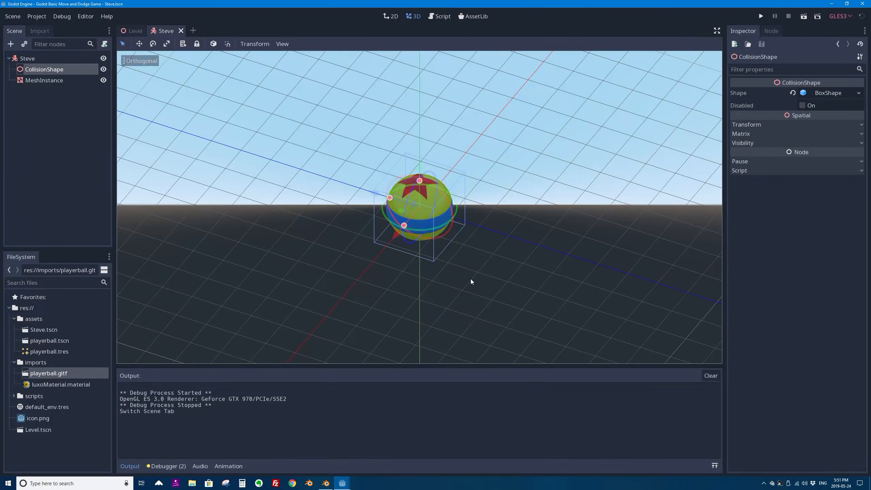
pyautogui.click(24, 58)
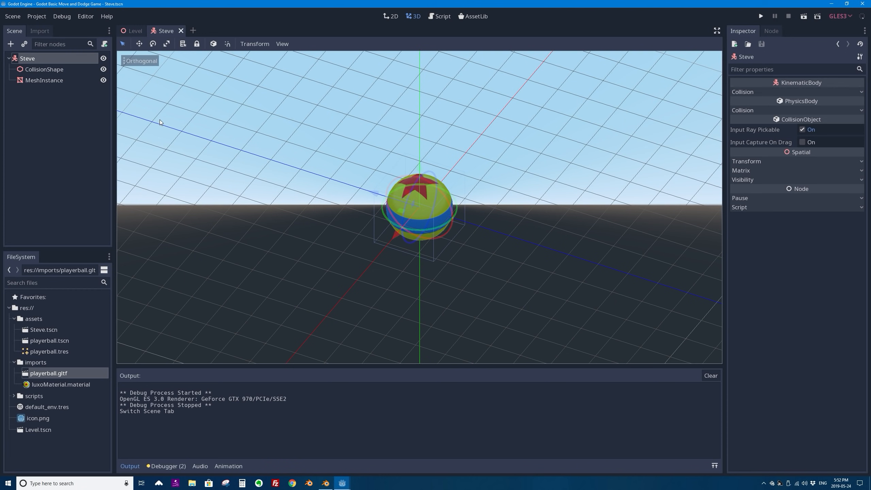
# Close the Steve scene and select the Steve node in the level
pyautogui.click(135, 30)
pyautogui.click(175, 29)
pyautogui.click(181, 30)
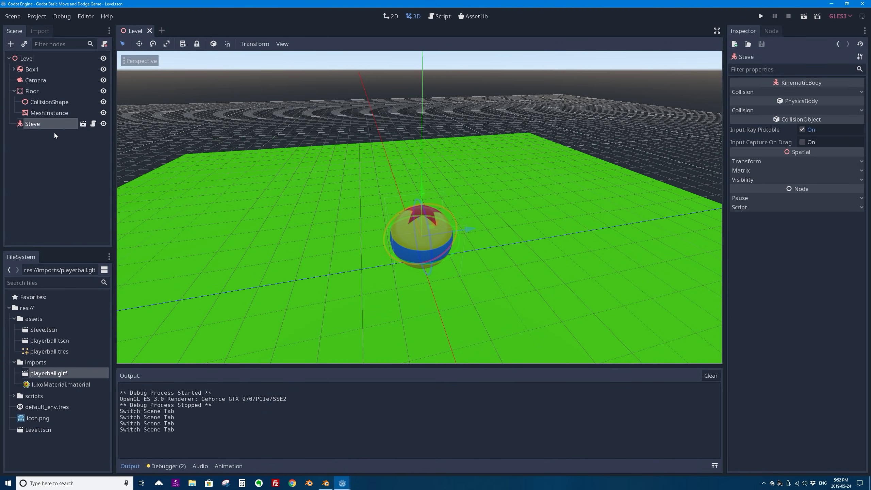
pyautogui.click(61, 124)
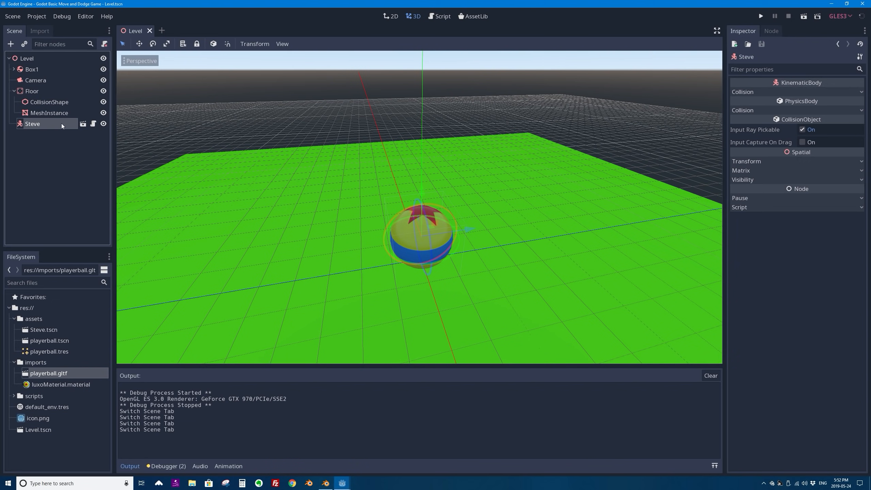
# Open the script attached to Steve, clear the output log, and expand the script editor to distraction-free mode
pyautogui.click(93, 123)
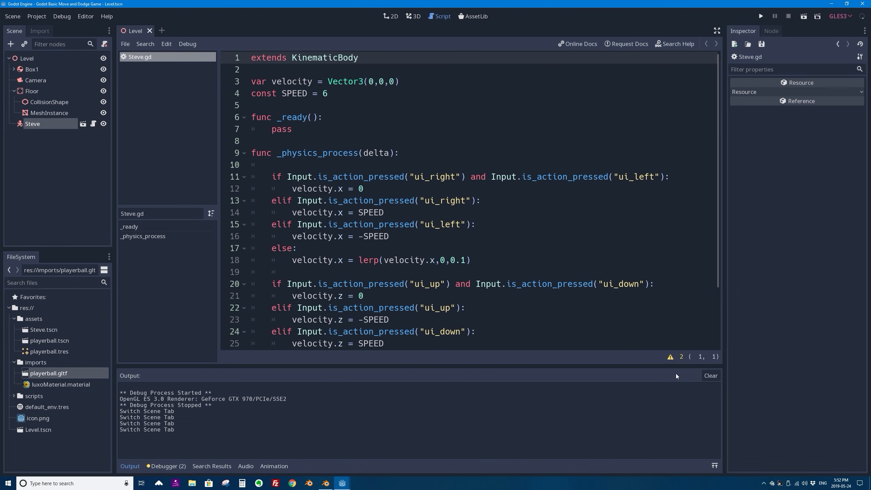
pyautogui.click(710, 375)
pyautogui.moveTo(416, 418)
pyautogui.mouseDown()
pyautogui.moveTo(414, 365)
pyautogui.moveTo(415, 412)
pyautogui.mouseUp()
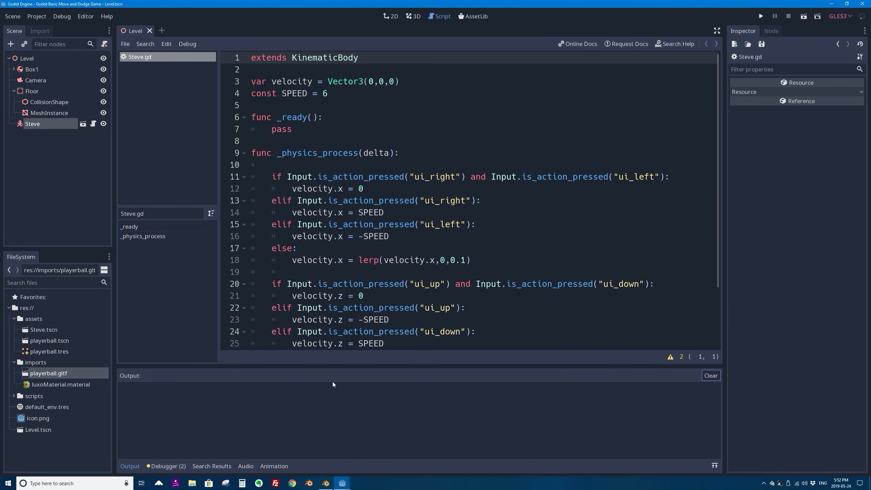
pyautogui.click(173, 466)
pyautogui.click(130, 467)
pyautogui.click(717, 30)
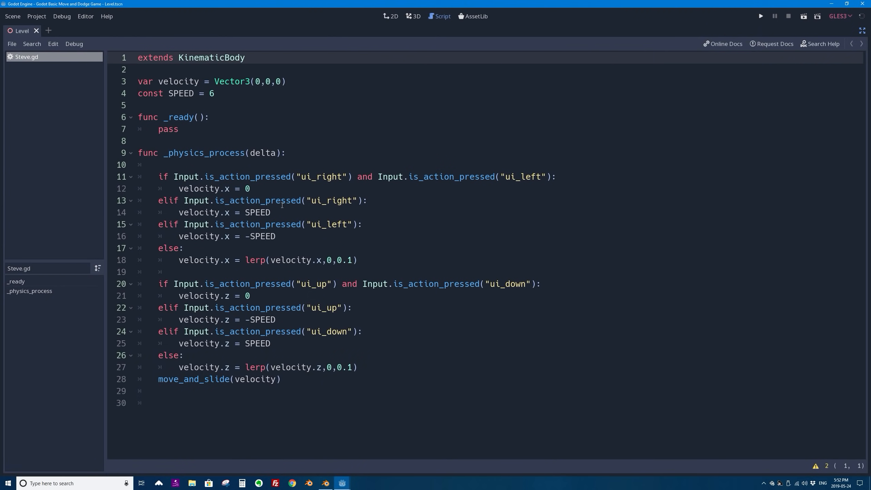
# Examine the velocity variable and the ui_right and ui_left movement conditions in _physics_process
pyautogui.moveTo(157, 176); pyautogui.dragTo(200, 201)
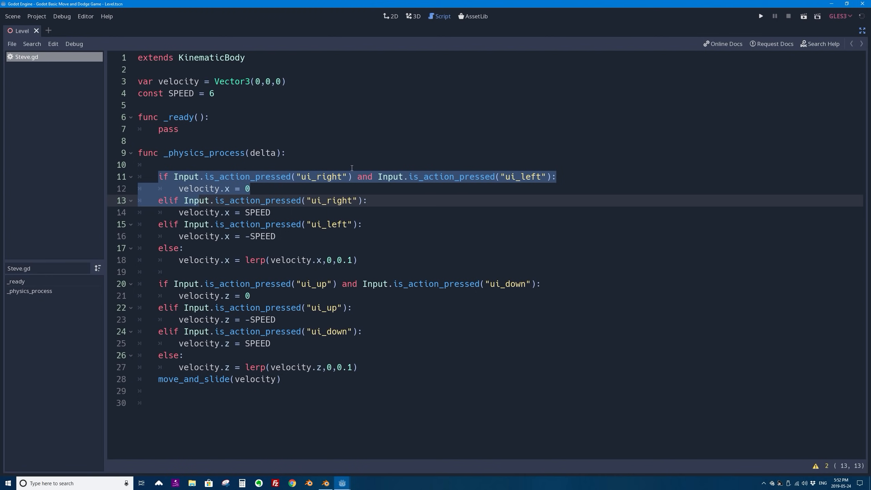
pyautogui.click(329, 194)
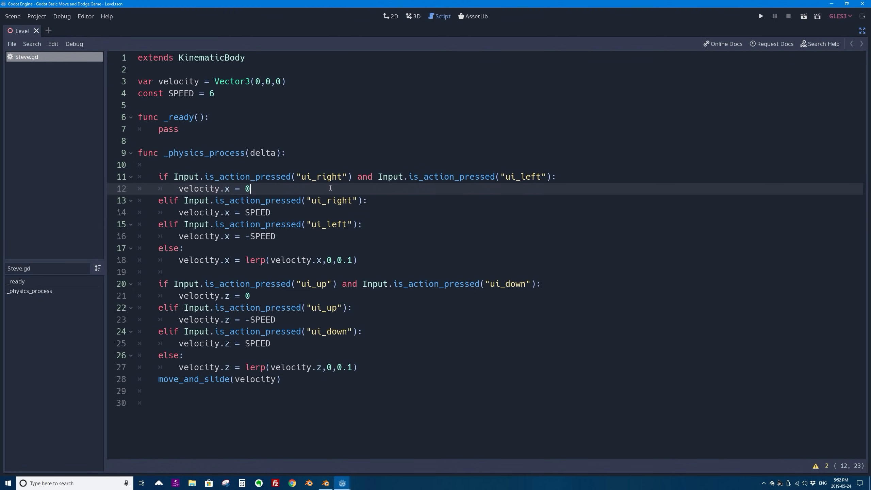
pyautogui.click(353, 200)
pyautogui.click(349, 201)
pyautogui.moveTo(350, 201); pyautogui.dragTo(316, 200)
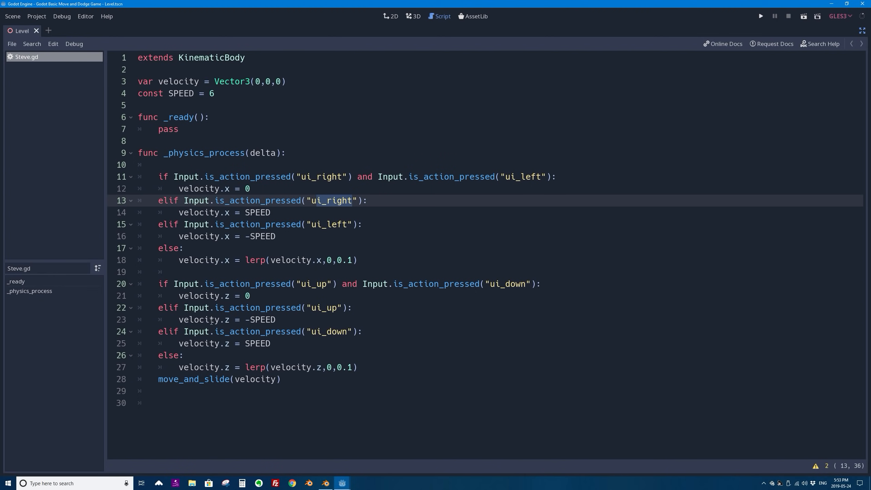
pyautogui.moveTo(286, 87); pyautogui.dragTo(251, 82)
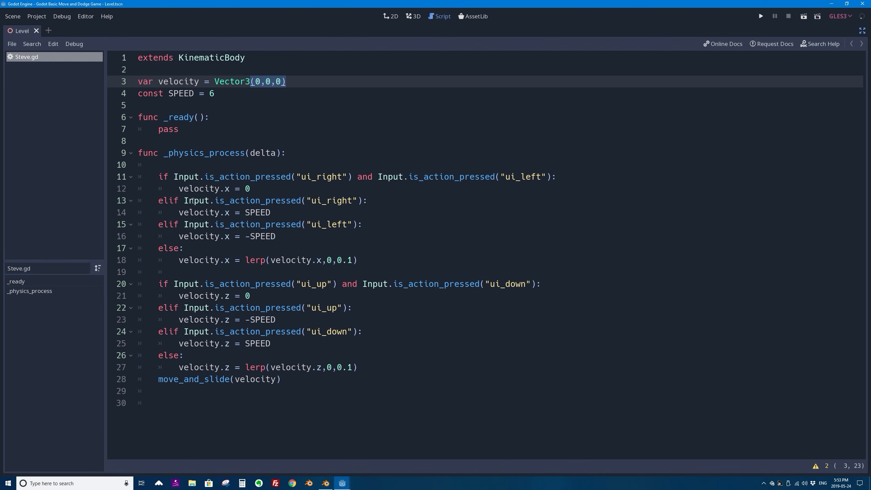
pyautogui.moveTo(251, 188); pyautogui.dragTo(178, 189)
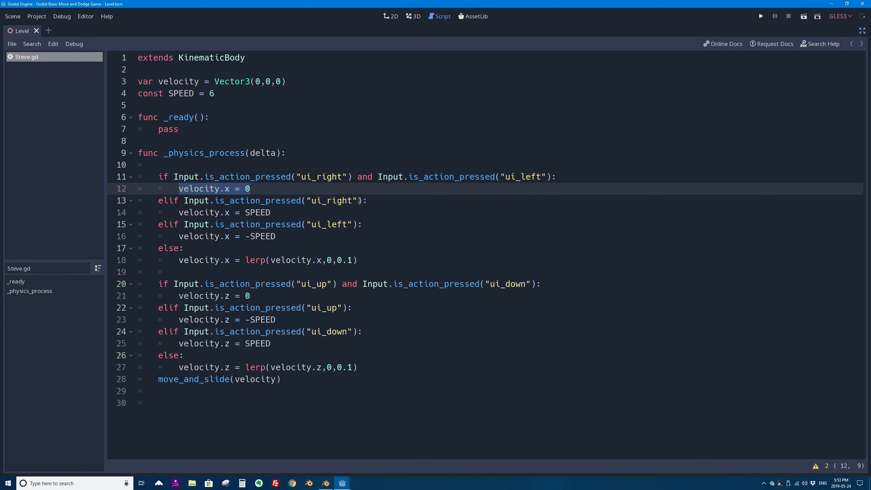
pyautogui.moveTo(271, 212); pyautogui.dragTo(181, 214)
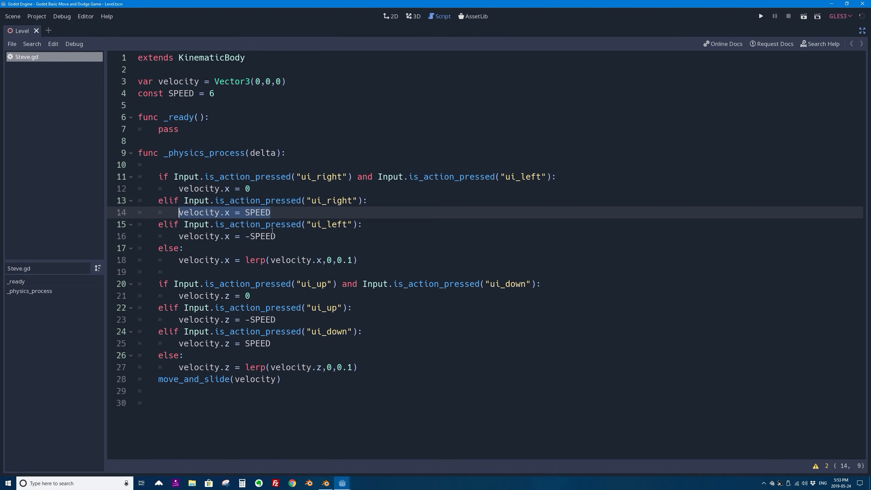
# Add the line rotate(4) below velocity.x = SPEED in the ui_right branch
pyautogui.click(277, 212)
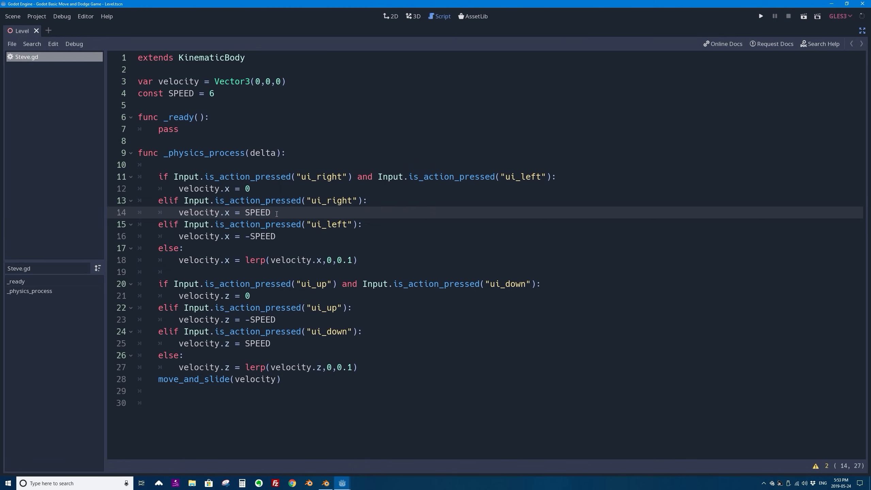
pyautogui.press('Return')
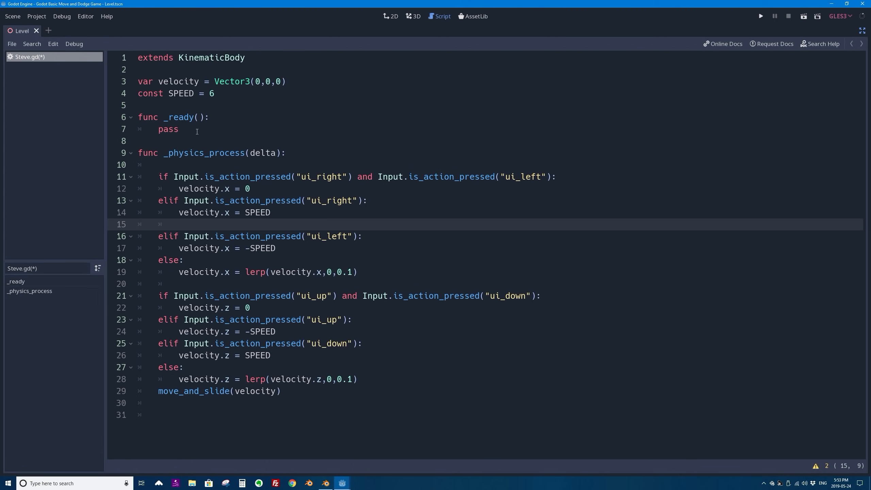
pyautogui.write('rot')
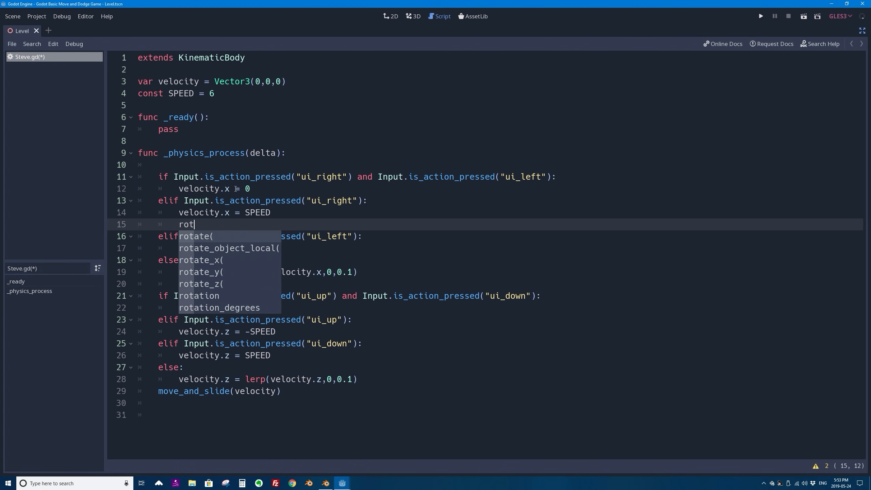
pyautogui.press('Down')
pyautogui.press('Down')
pyautogui.press('Down')
pyautogui.press('Up')
pyautogui.press('Up')
pyautogui.press('Up')
pyautogui.press('Return')
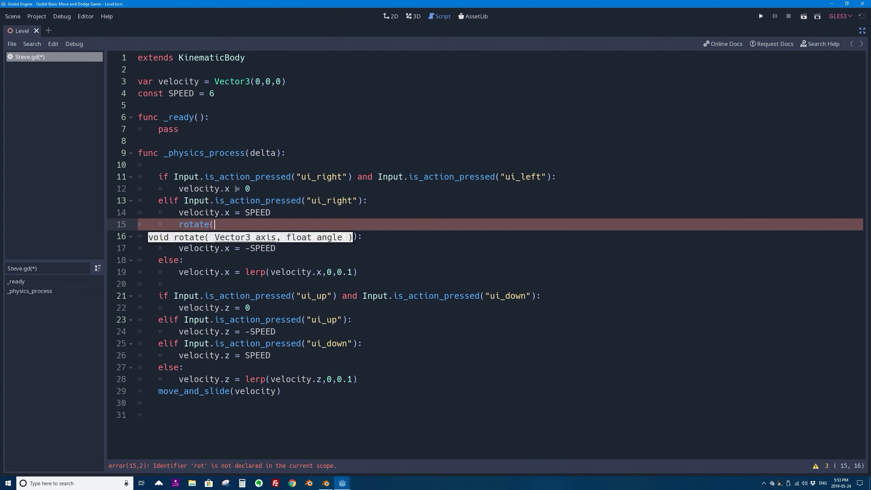
pyautogui.write('4)')
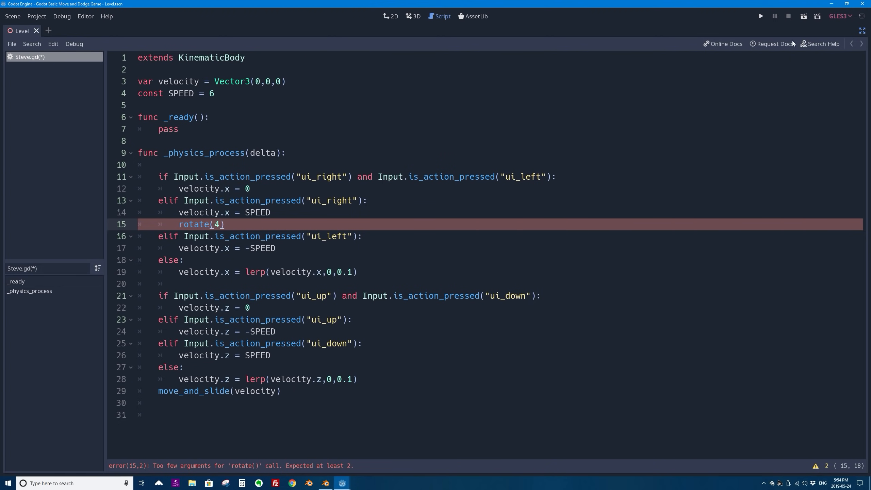
# Leave distraction-free mode, open the Steve scene, and inspect its root node and MeshInstance child
pyautogui.click(862, 31)
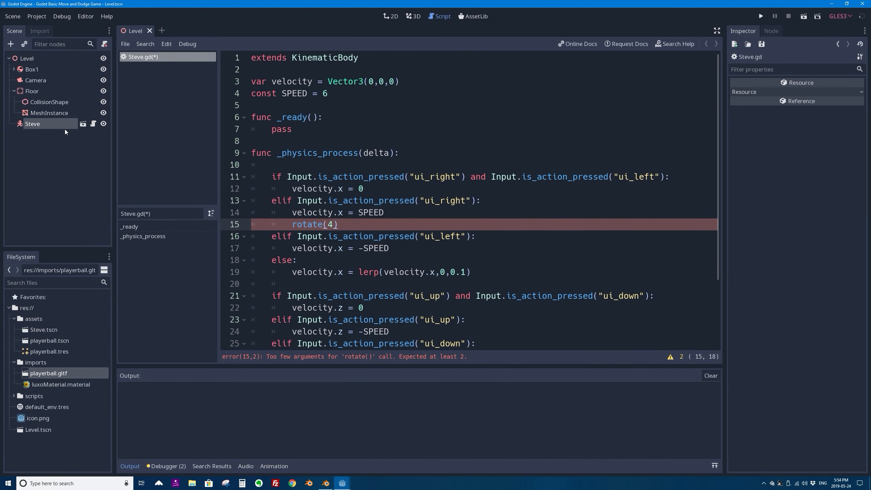
pyautogui.click(83, 124)
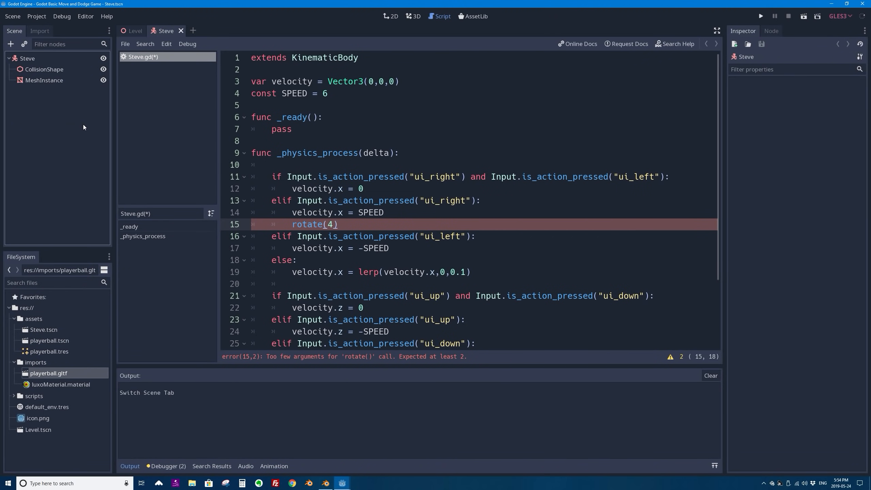
pyautogui.click(28, 58)
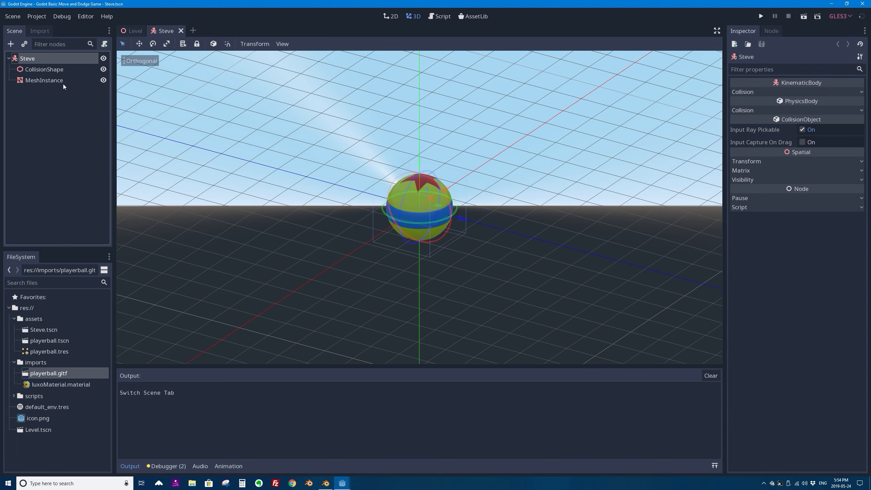
pyautogui.moveTo(421, 180); pyautogui.dragTo(400, 166, button='middle')
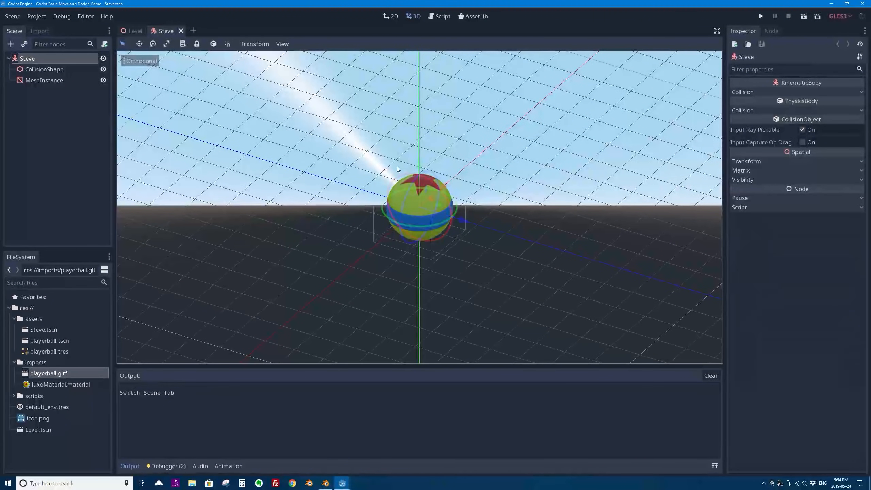
pyautogui.click(19, 80)
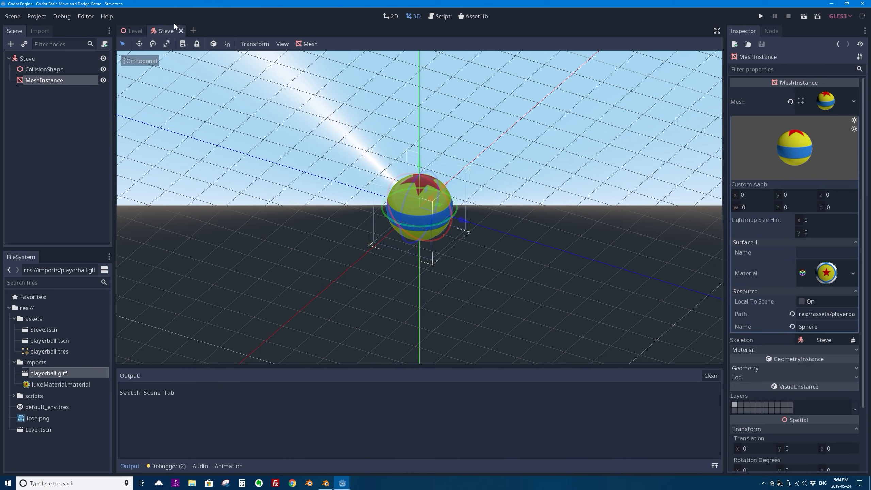
# Return to the Level scene, open Steve's script, and replace rotate(4) in the ui_right branch with $MeshInstance
pyautogui.click(139, 31)
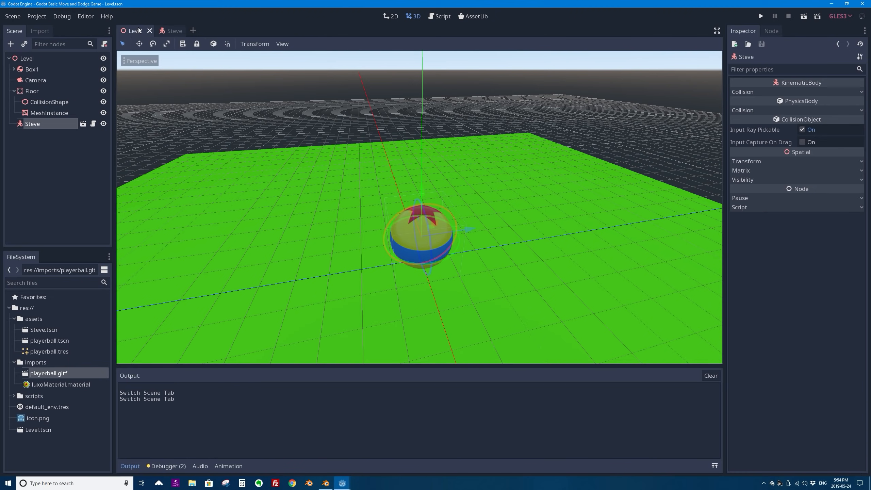
pyautogui.click(93, 124)
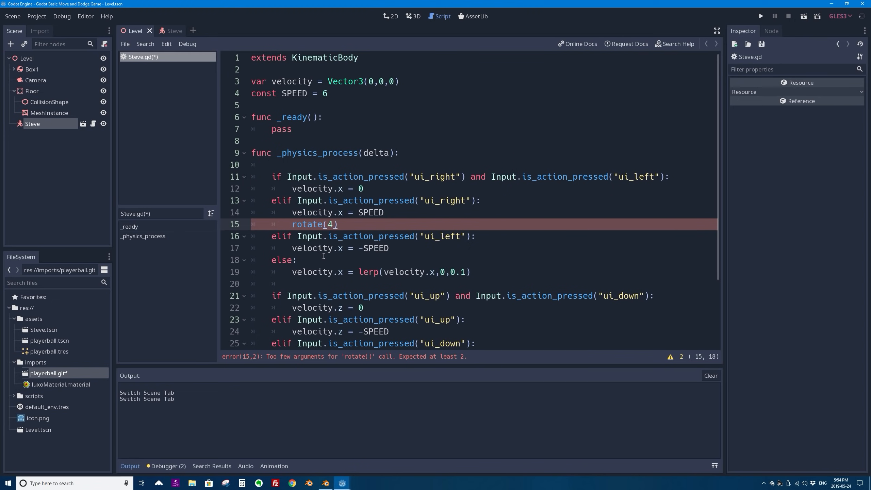
pyautogui.moveTo(339, 225); pyautogui.dragTo(293, 224)
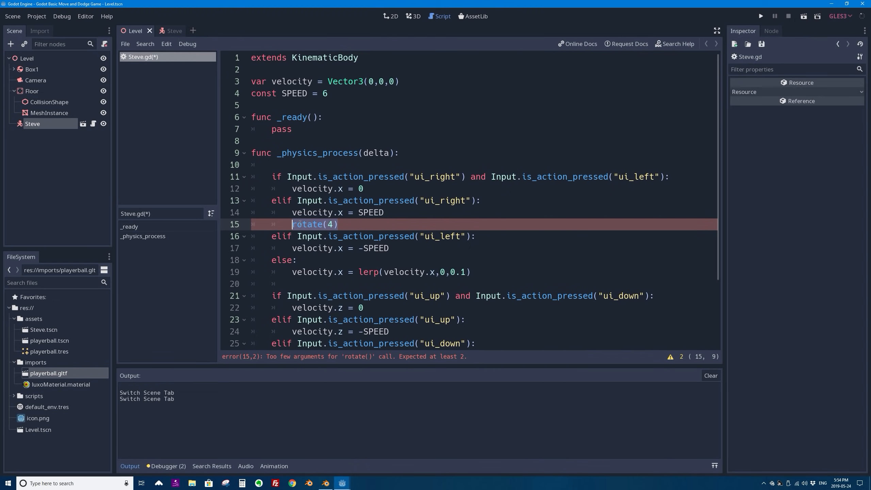
pyautogui.write('$')
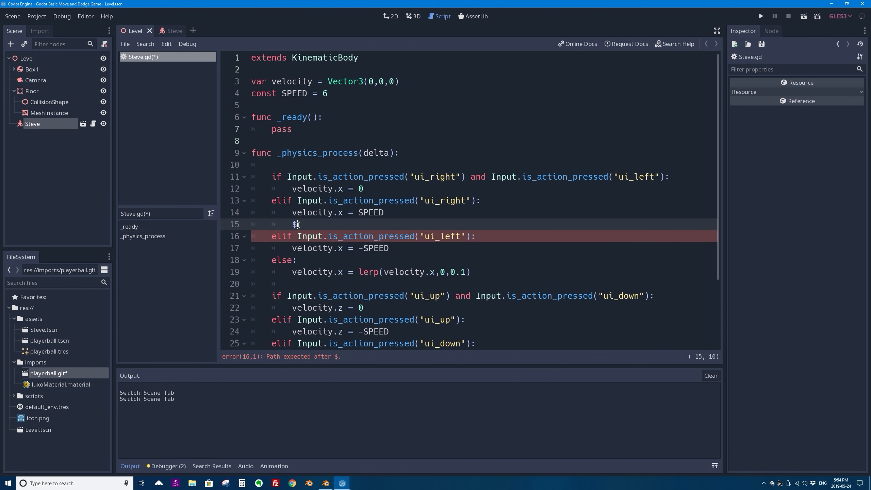
pyautogui.hotkey('ctrl', 'space')
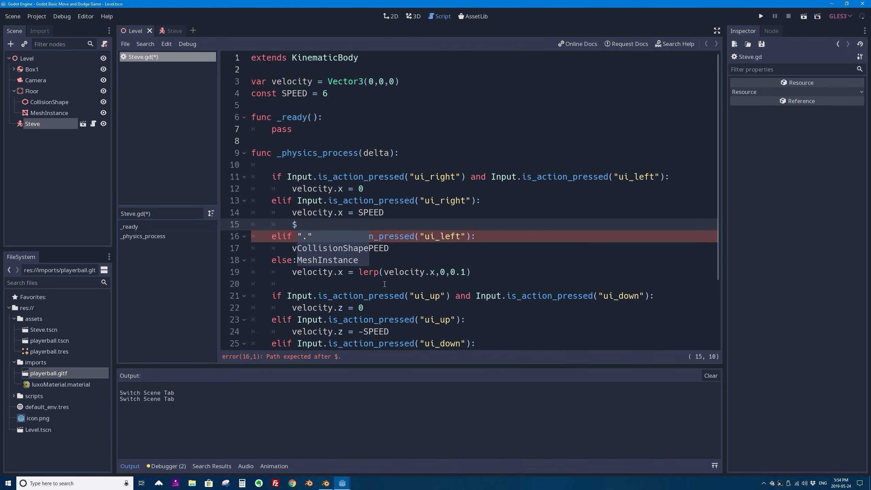
pyautogui.doubleClick(320, 259)
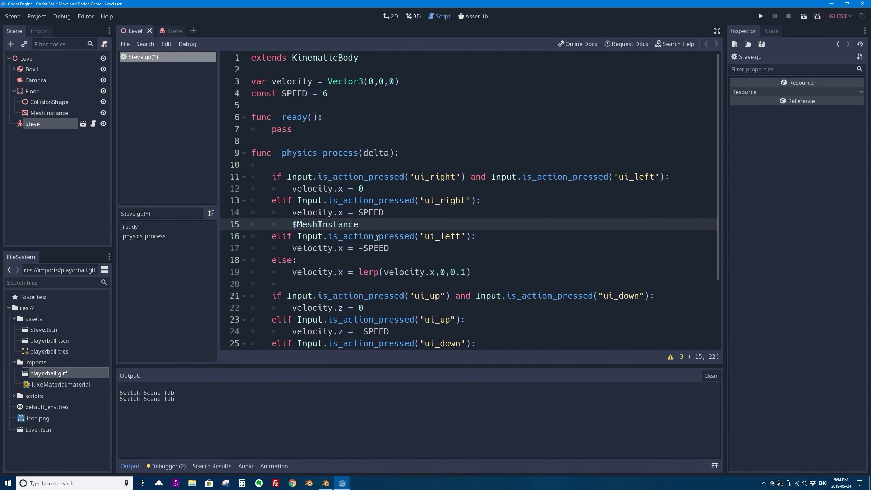
pyautogui.write('.')
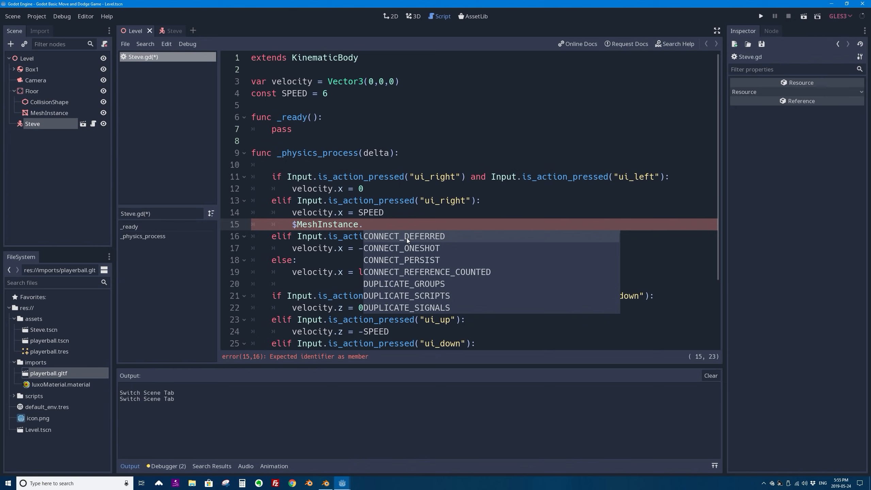
pyautogui.press('BackSpace')
pyautogui.write('.rot')
pyautogui.press('Down')
pyautogui.press('Down')
pyautogui.press('Down')
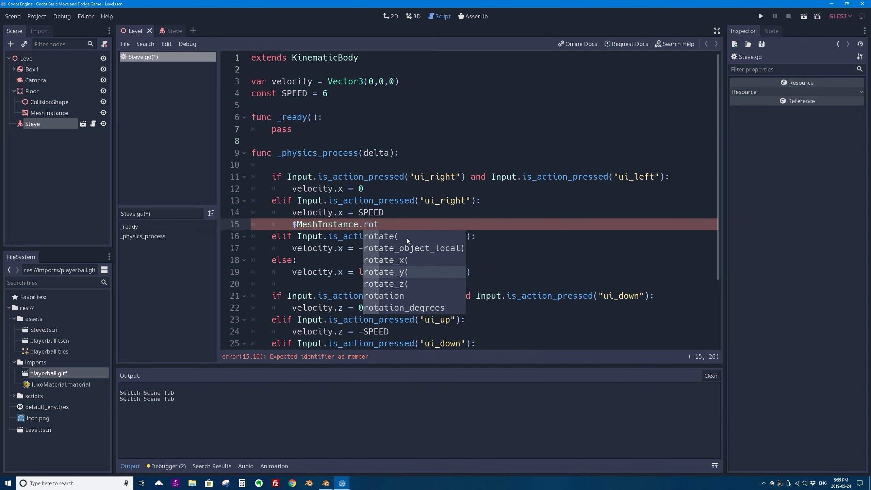
pyautogui.press('Down')
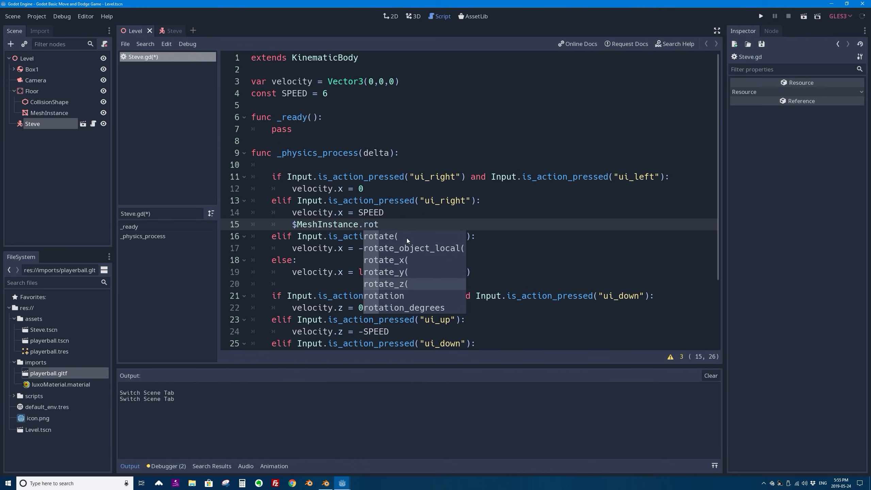
pyautogui.press('Return')
pyautogui.moveTo(414, 222); pyautogui.dragTo(359, 223)
# Append .rotate_z() to the $MeshInstance reference in the ui_right branch
pyautogui.write('.')
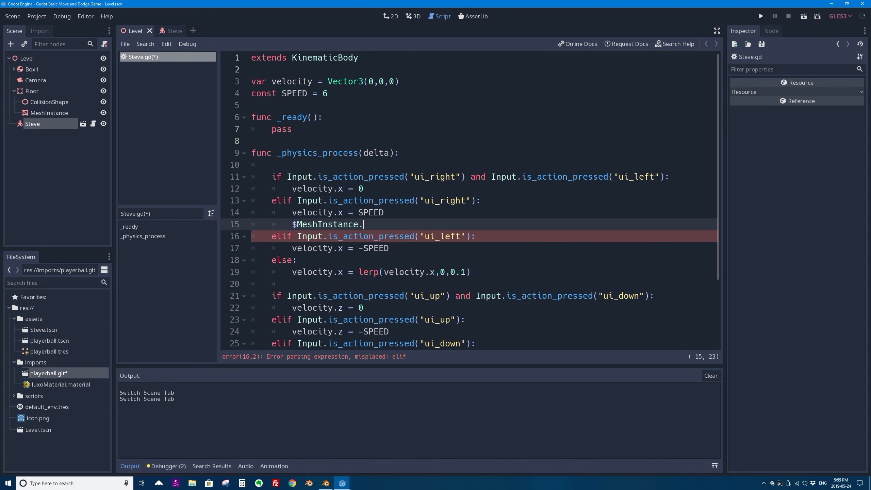
pyautogui.write('ro')
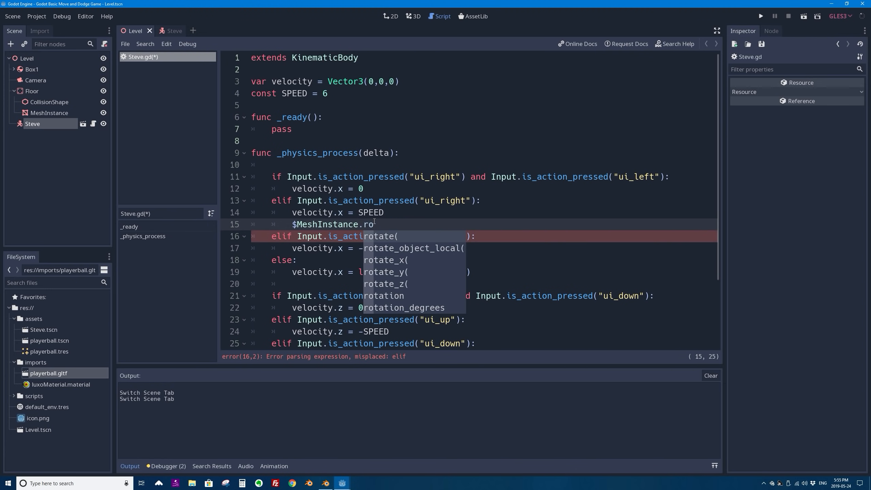
pyautogui.write('t')
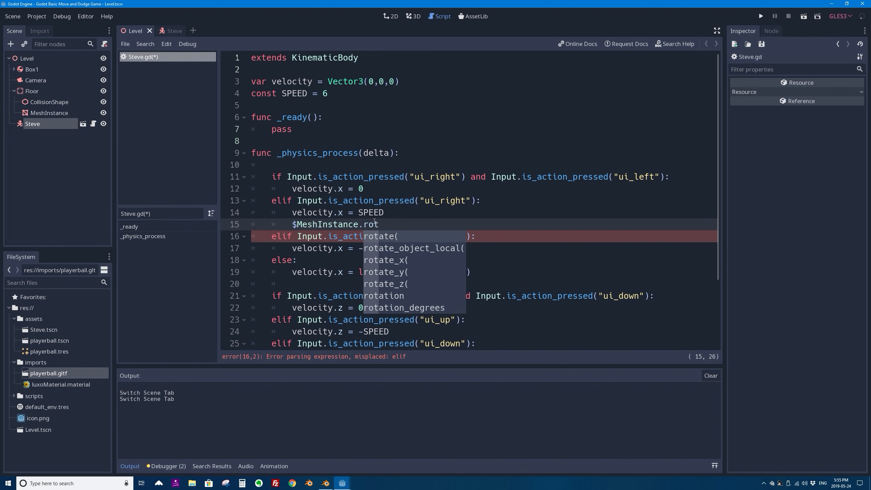
pyautogui.write('ate_z')
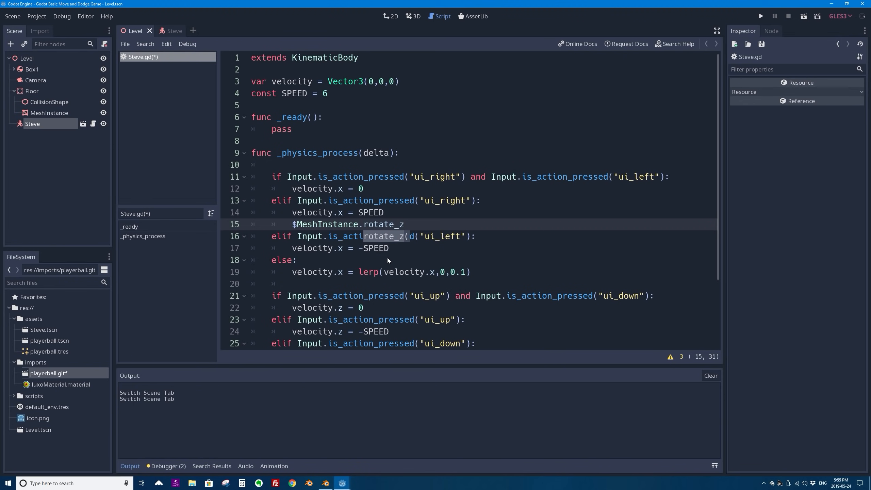
pyautogui.press('Return')
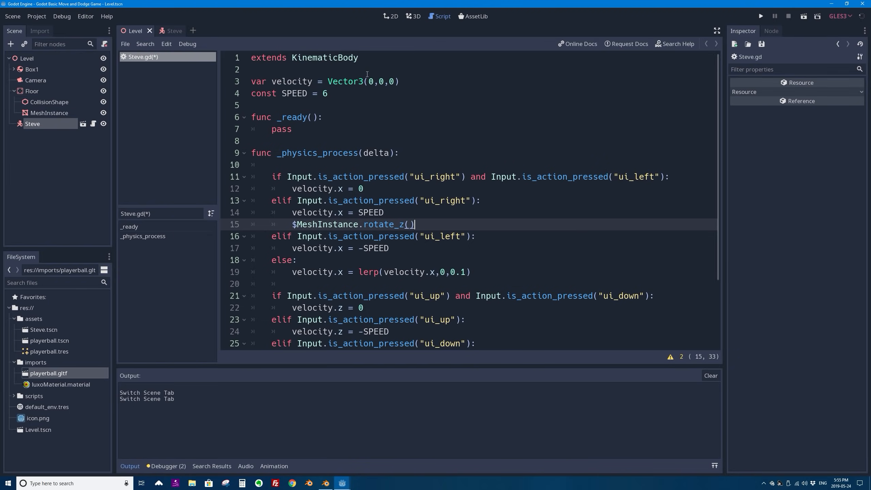
# Examine the ball's rotation axes in the 3D view of the level from several angles, checking back with the script
pyautogui.click(414, 16)
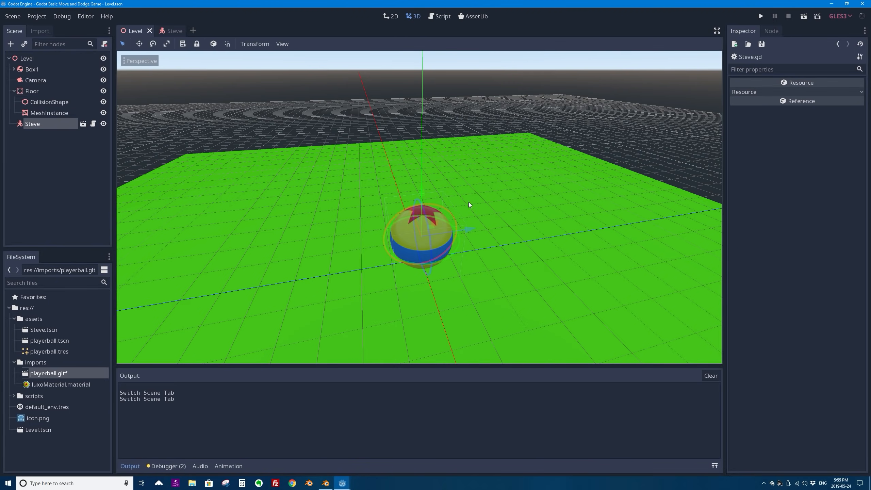
pyautogui.scroll(-10, 425, 249)
pyautogui.moveTo(380, 251)
pyautogui.mouseDown(button='middle')
pyautogui.moveTo(390, 252)
pyautogui.moveTo(380, 252)
pyautogui.mouseUp(button='middle')
pyautogui.moveTo(611, 154); pyautogui.dragTo(525, 158, button='middle')
pyautogui.scroll(-10, 525, 158)
pyautogui.moveTo(410, 259); pyautogui.dragTo(428, 180, button='middle')
pyautogui.scroll(5, 409, 202)
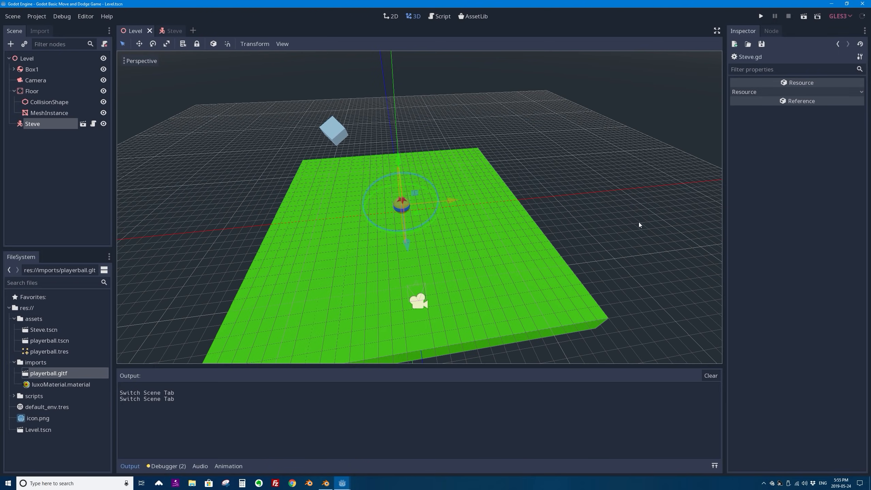
pyautogui.moveTo(345, 204); pyautogui.dragTo(453, 218, button='middle')
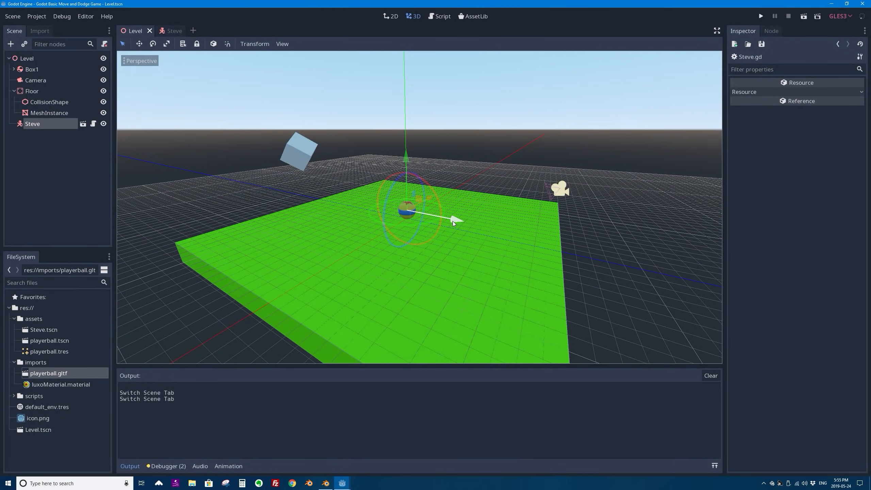
pyautogui.moveTo(452, 221)
pyautogui.mouseDown(button='middle')
pyautogui.moveTo(519, 195)
pyautogui.moveTo(418, 215)
pyautogui.moveTo(472, 223)
pyautogui.moveTo(461, 220)
pyautogui.mouseUp(button='middle')
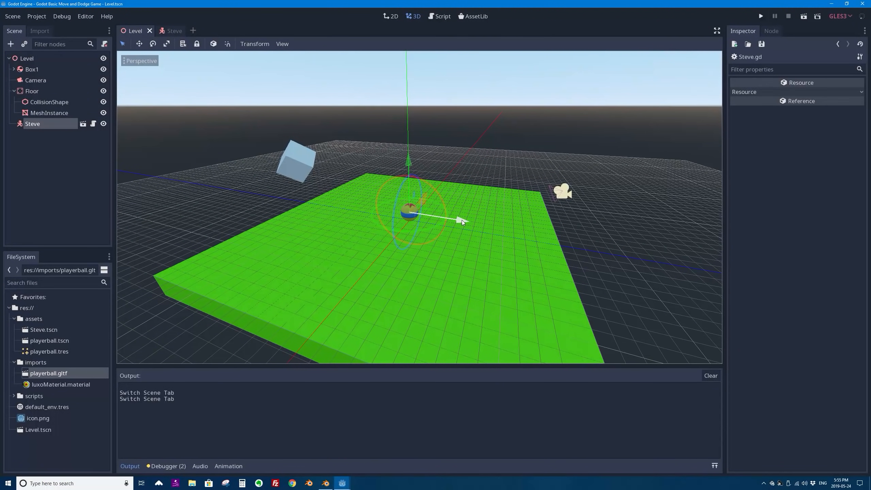
pyautogui.click(92, 124)
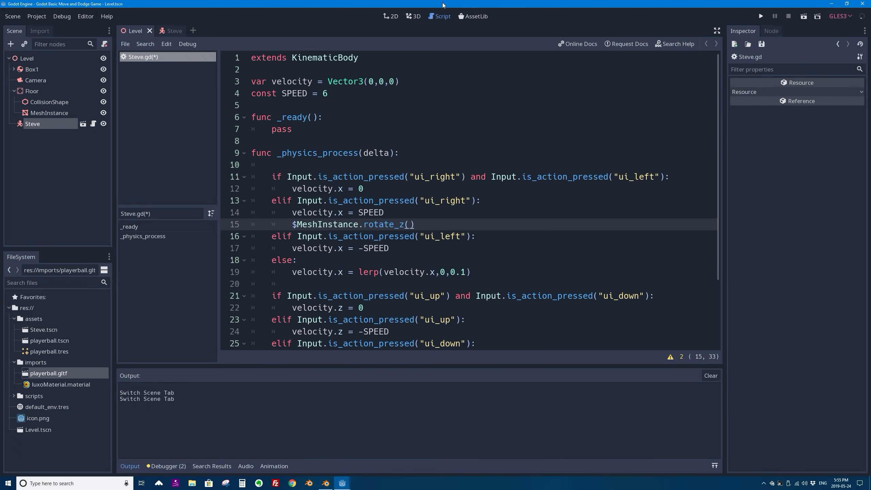
pyautogui.click(412, 16)
pyautogui.moveTo(468, 112); pyautogui.dragTo(405, 148, button='middle')
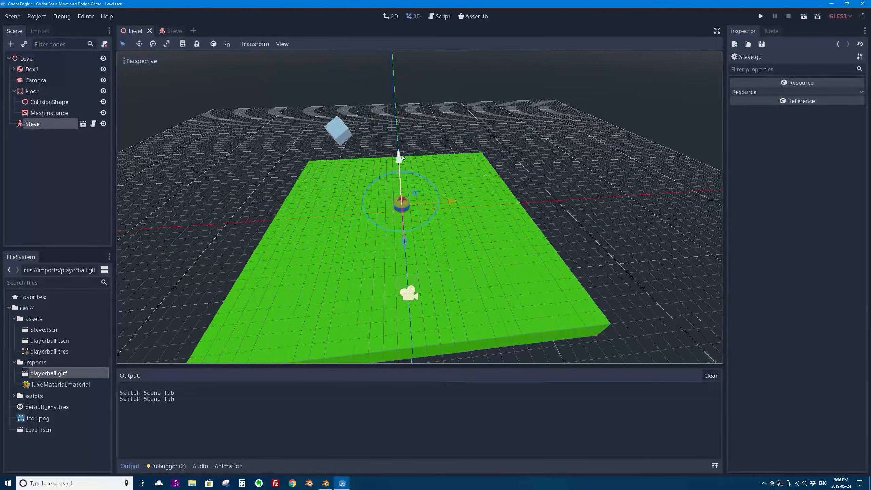
pyautogui.moveTo(440, 181); pyautogui.dragTo(422, 196, button='middle')
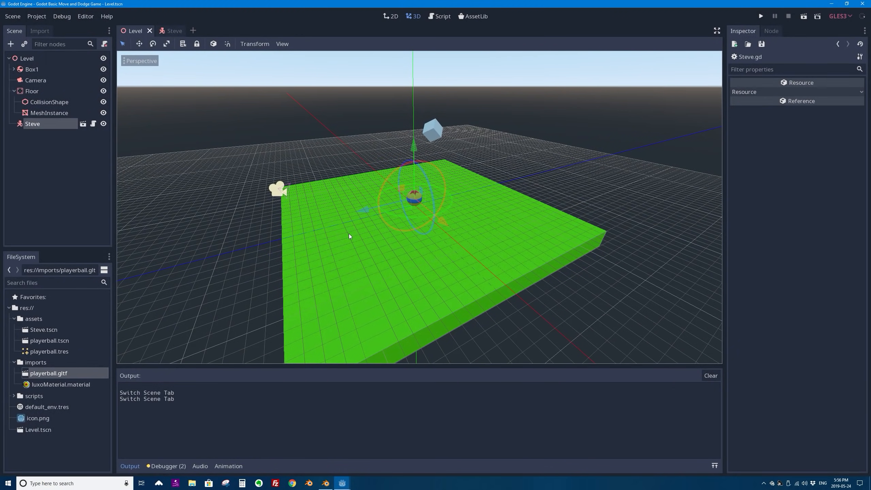
pyautogui.moveTo(464, 207); pyautogui.dragTo(381, 170, button='middle')
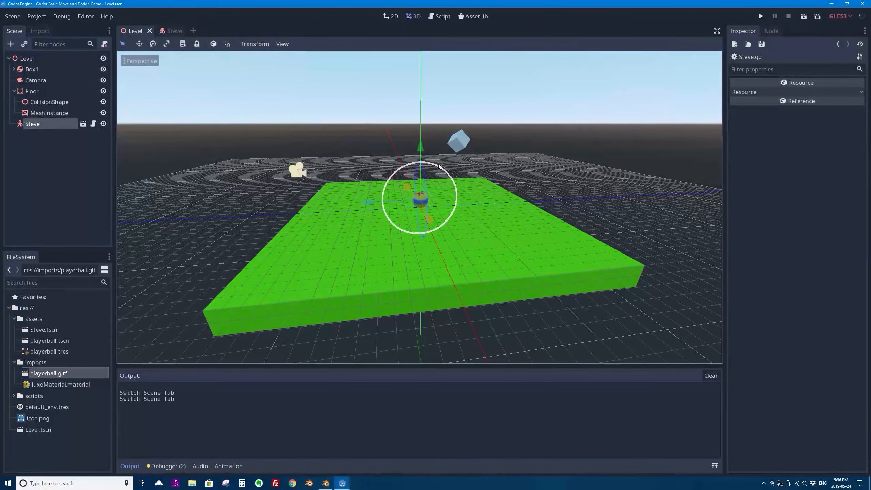
pyautogui.moveTo(316, 201); pyautogui.dragTo(374, 209, button='middle')
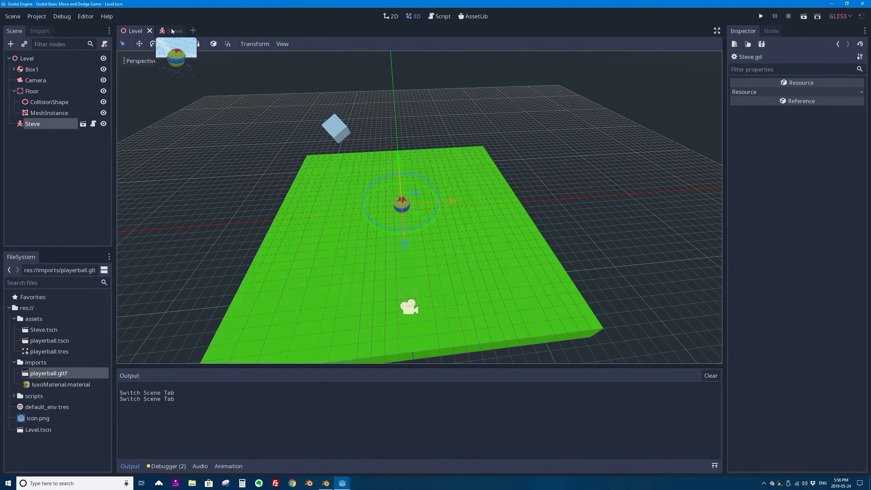
# Reopen Steve's script and pass deg2rad(8) as the argument of rotate_z in the ui_right branch
pyautogui.click(93, 123)
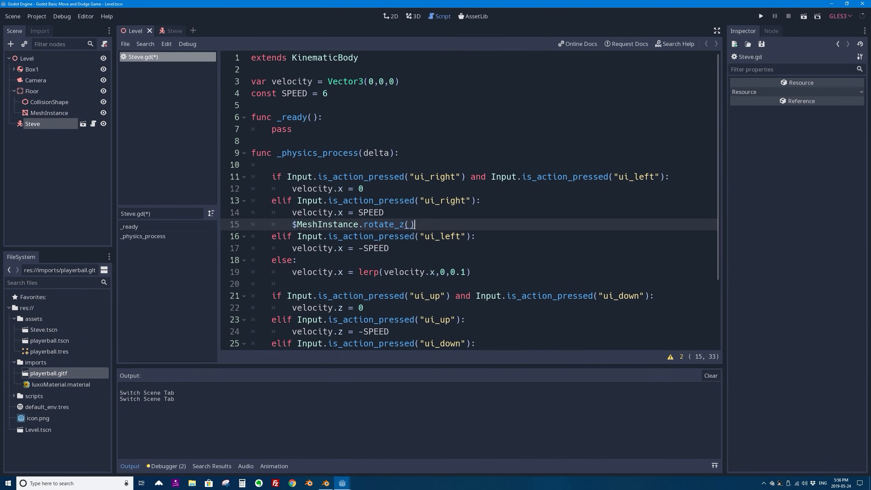
pyautogui.click(409, 224)
pyautogui.write('3')
pyautogui.press('Left')
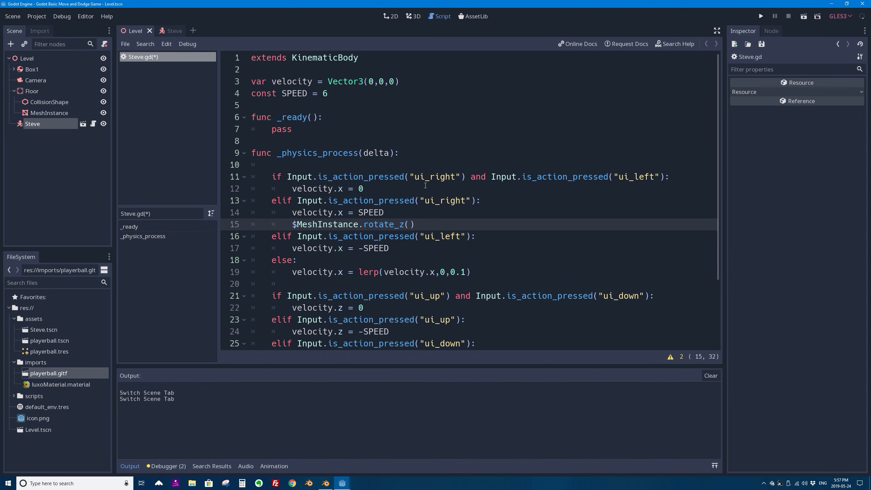
pyautogui.write('deg2rad')
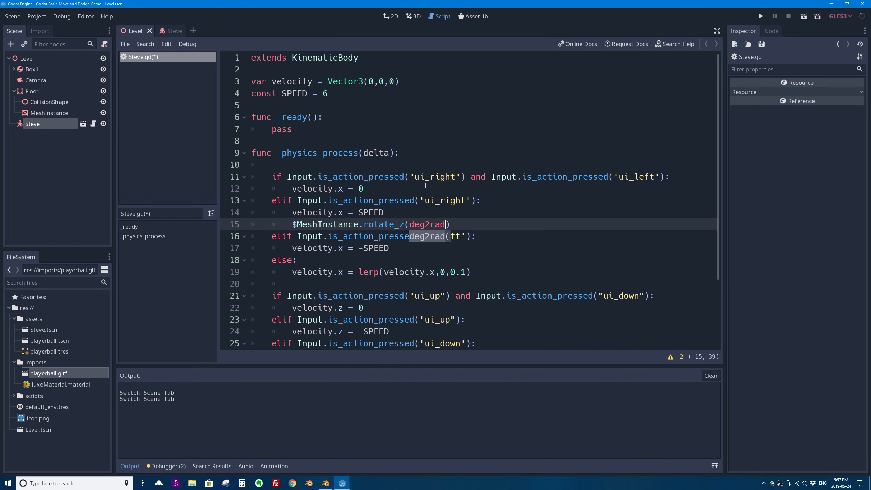
pyautogui.write('()')
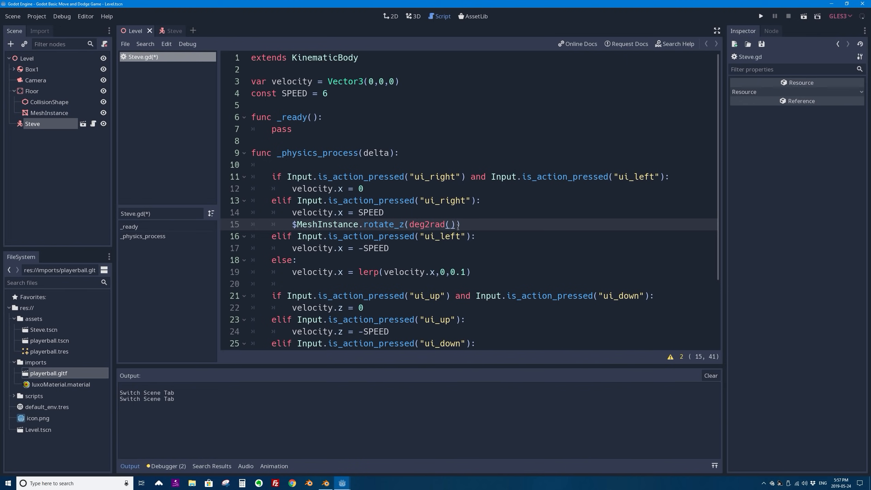
pyautogui.press('Left')
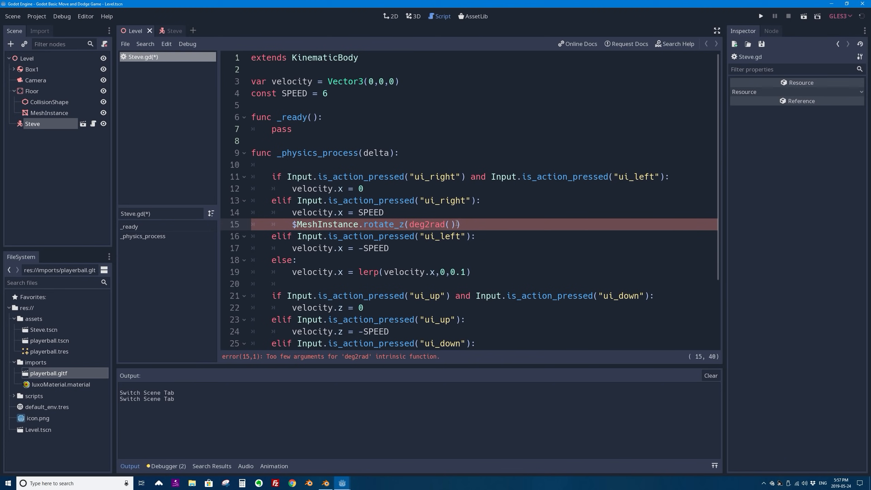
pyautogui.write('8')
pyautogui.click(460, 247)
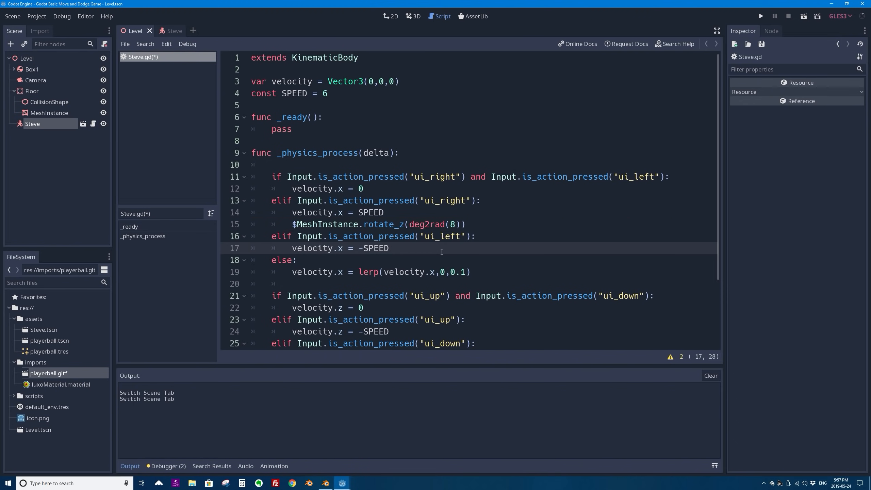
pyautogui.click(460, 223)
pyautogui.moveTo(461, 223); pyautogui.dragTo(410, 225)
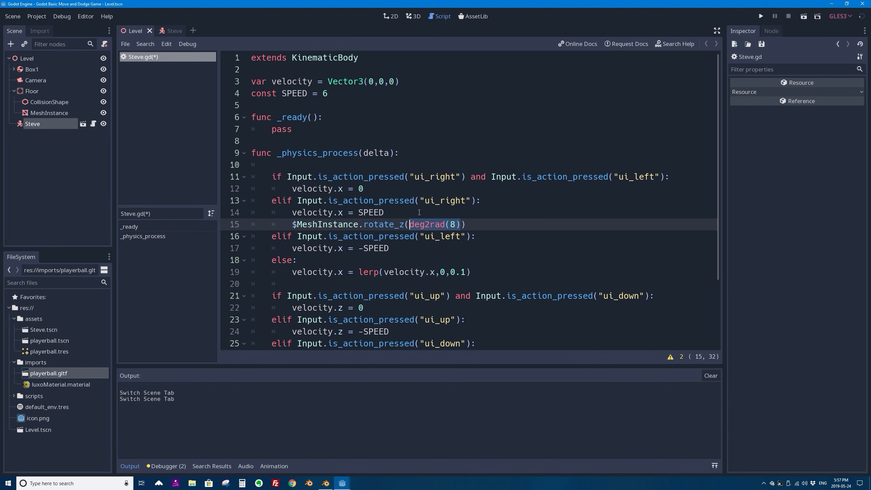
pyautogui.moveTo(465, 224); pyautogui.dragTo(293, 223)
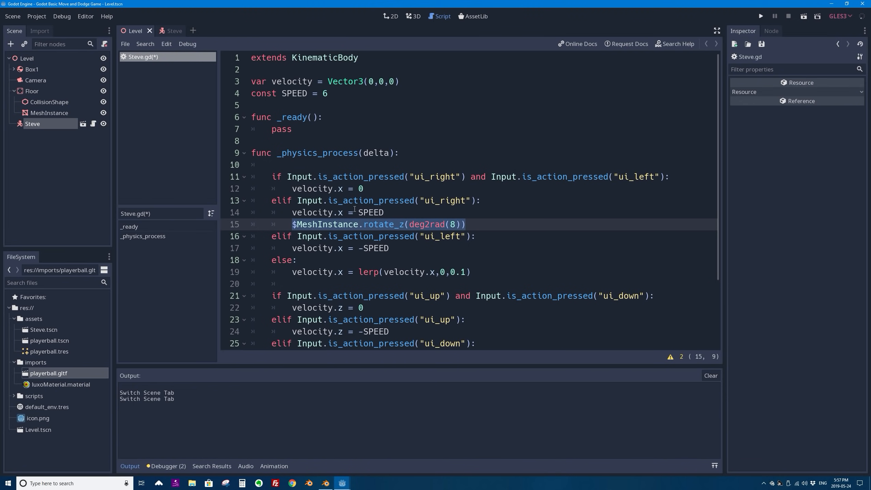
pyautogui.click(378, 247)
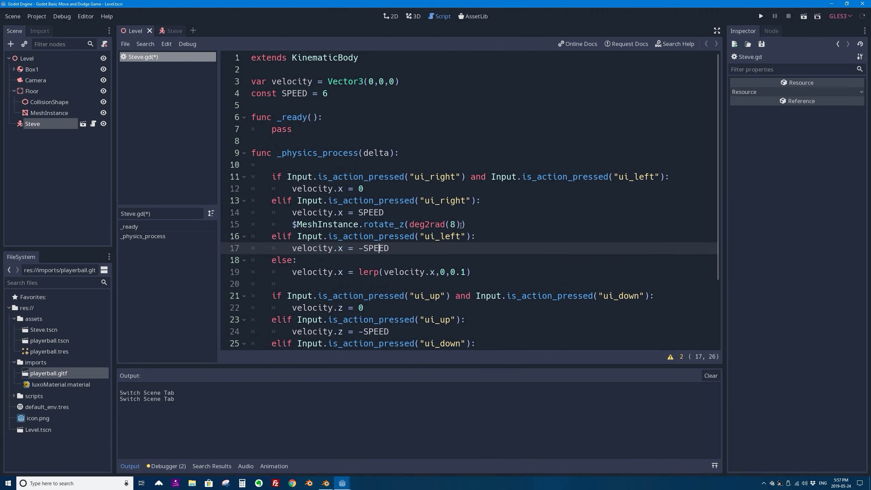
# Copy the $MeshInstance.rotate_z line below velocity.x = -SPEED in the ui_left branch and change its angle to -8
pyautogui.moveTo(465, 224); pyautogui.dragTo(287, 224)
pyautogui.hotkey('ctrl', 'c')
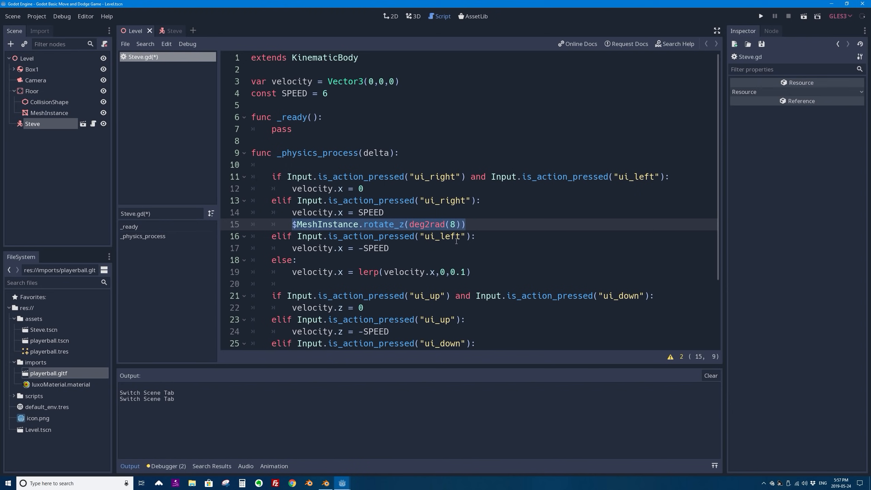
pyautogui.click(405, 249)
pyautogui.press('Return')
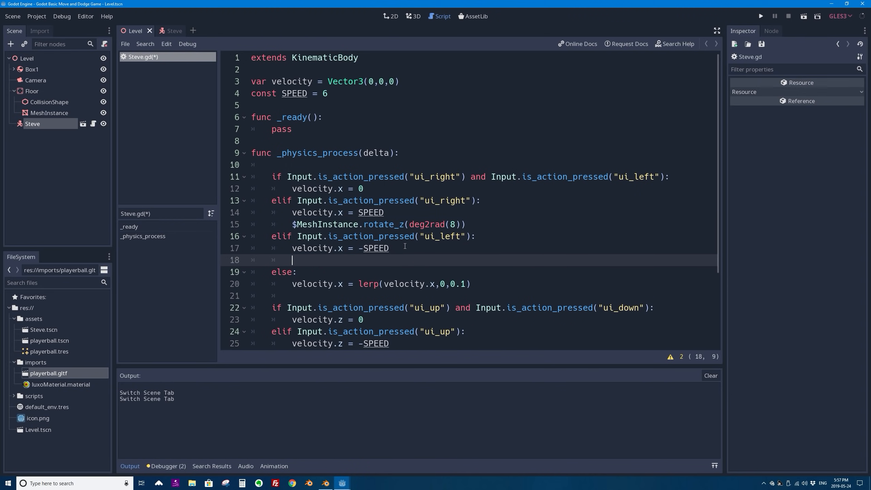
pyautogui.hotkey('ctrl', 'v')
pyautogui.click(451, 260)
pyautogui.write('-')
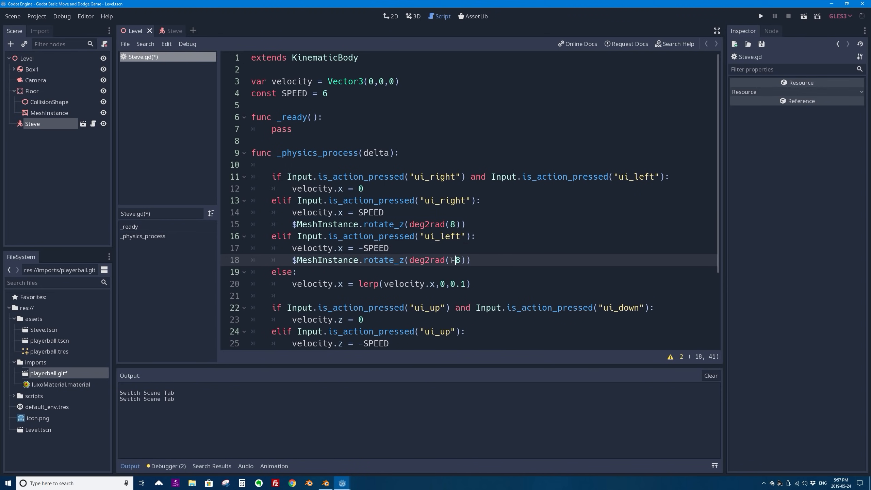
# Save Steve's script and test-play the level, rolling the ball right and left to check its rotation direction
pyautogui.hotkey('ctrl', 's')
pyautogui.click(804, 16)
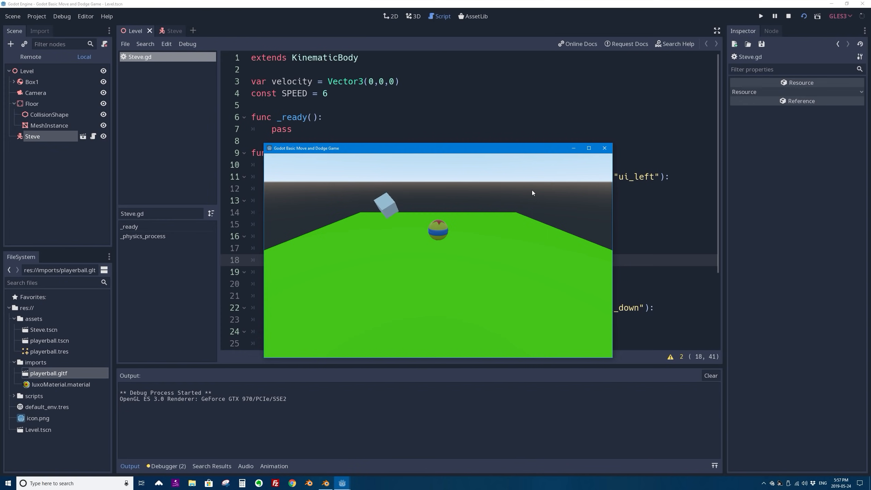
pyautogui.press('Right')
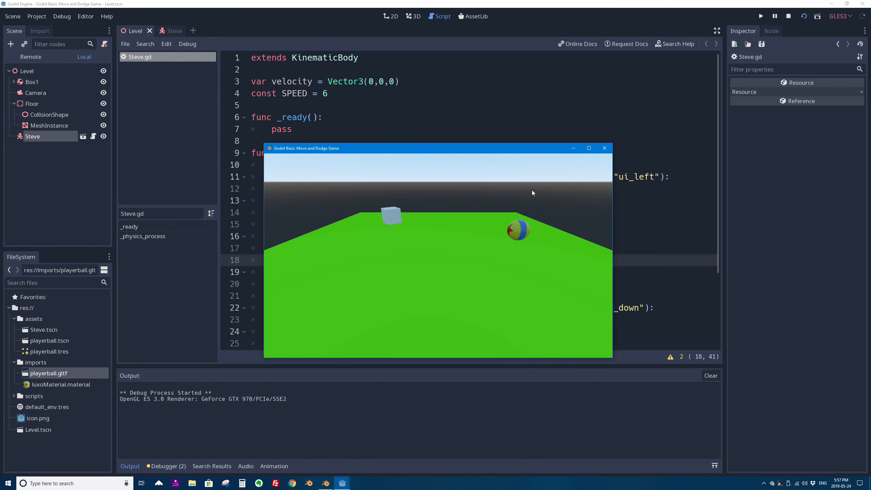
pyautogui.press('Left')
pyautogui.press('Left')
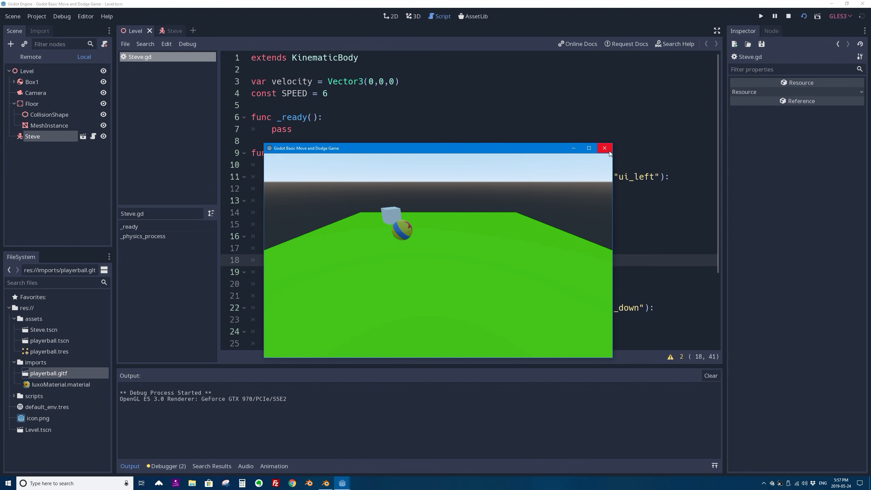
pyautogui.click(604, 149)
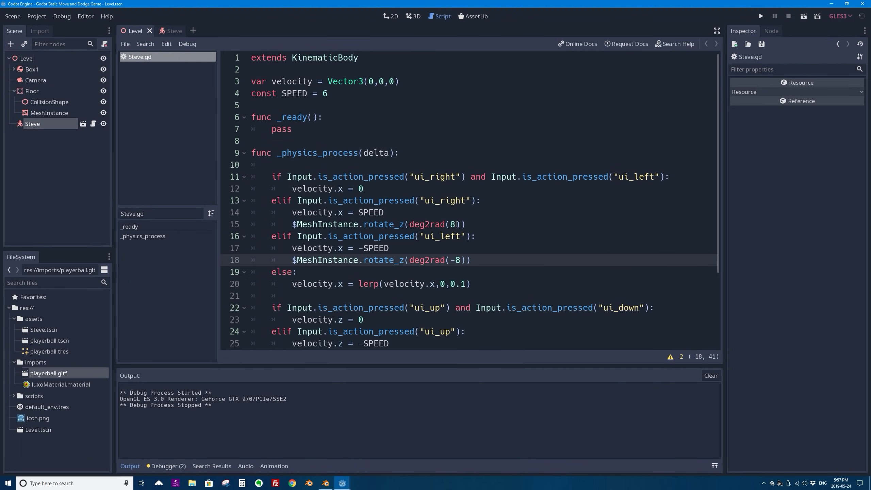
# Swap the rotate_z angle signs, using deg2rad(-8) in the ui_right branch and deg2rad(8) in the ui_left branch
pyautogui.click(456, 224)
pyautogui.write('-')
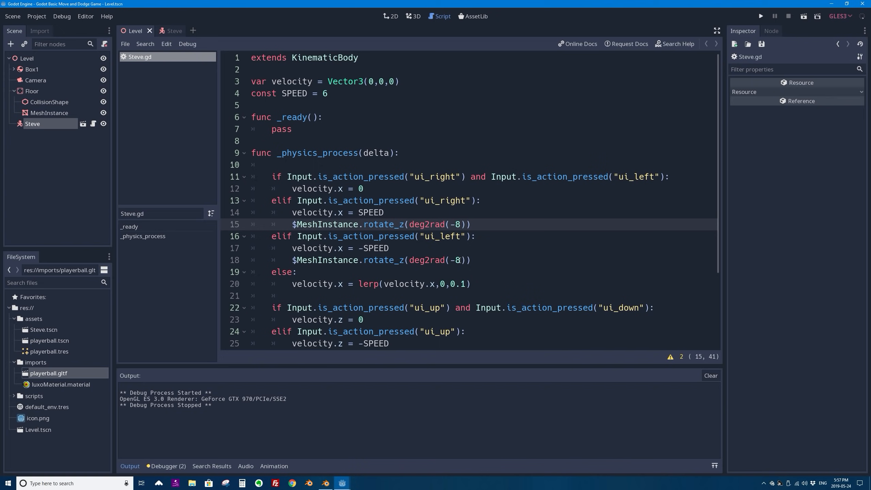
pyautogui.click(455, 260)
pyautogui.press('BackSpace')
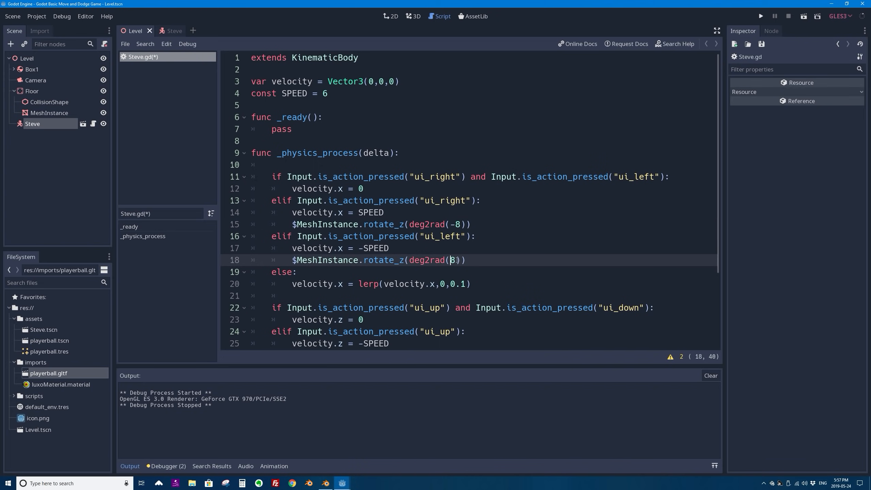
# Run the level again and roll the ball repeatedly right and left to check the swapped rotation, and close the game
pyautogui.click(803, 16)
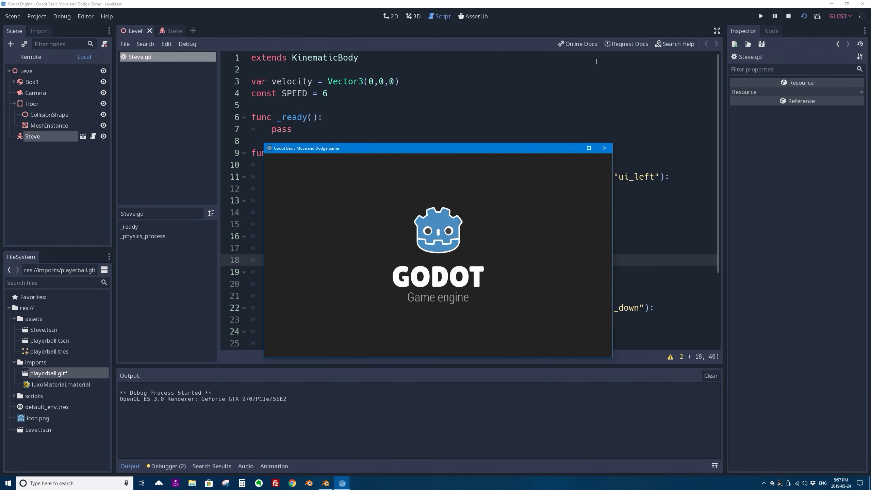
pyautogui.press('Right')
pyautogui.press('Left')
pyautogui.press('Right')
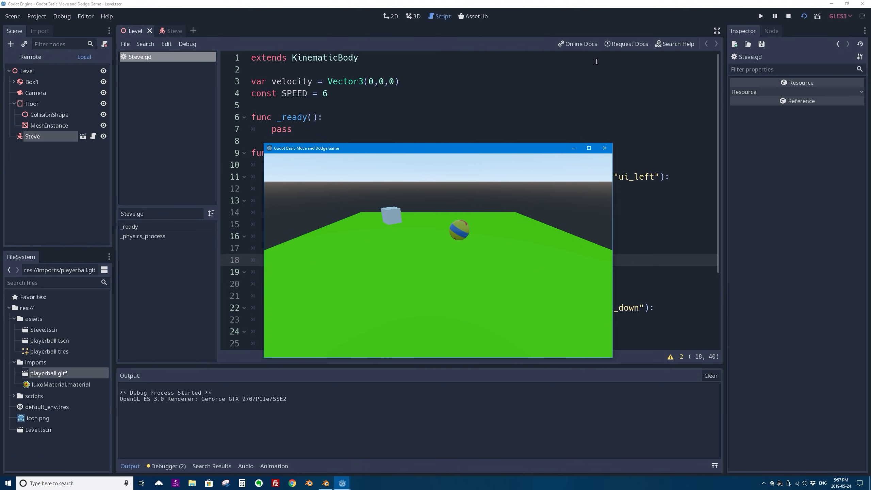
pyautogui.press('Left')
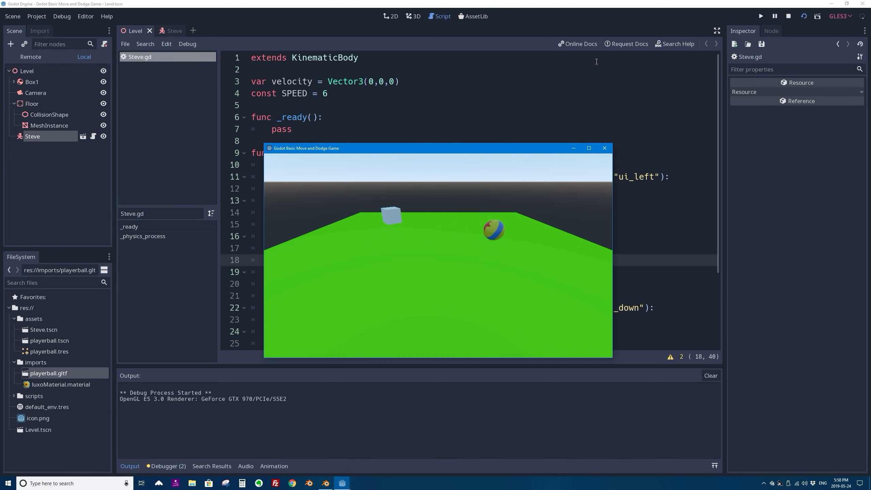
pyautogui.press('Right')
pyautogui.press('Left')
pyautogui.click(605, 149)
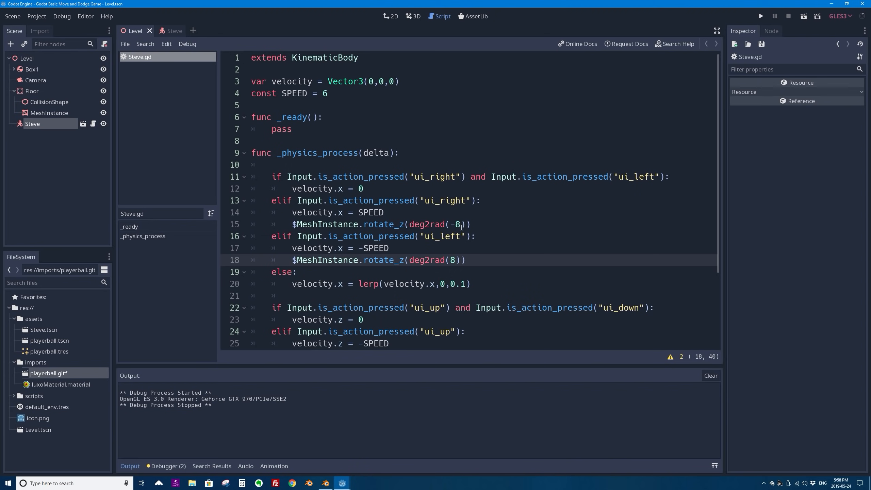
# Declare a constant ROTSPEED = 7 on a new line below the SPEED constant
pyautogui.click(327, 93)
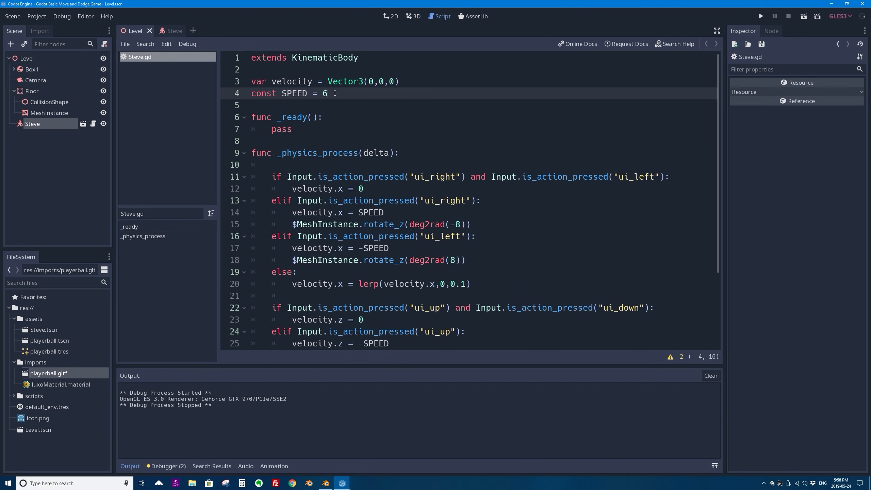
pyautogui.moveTo(461, 224); pyautogui.dragTo(451, 224)
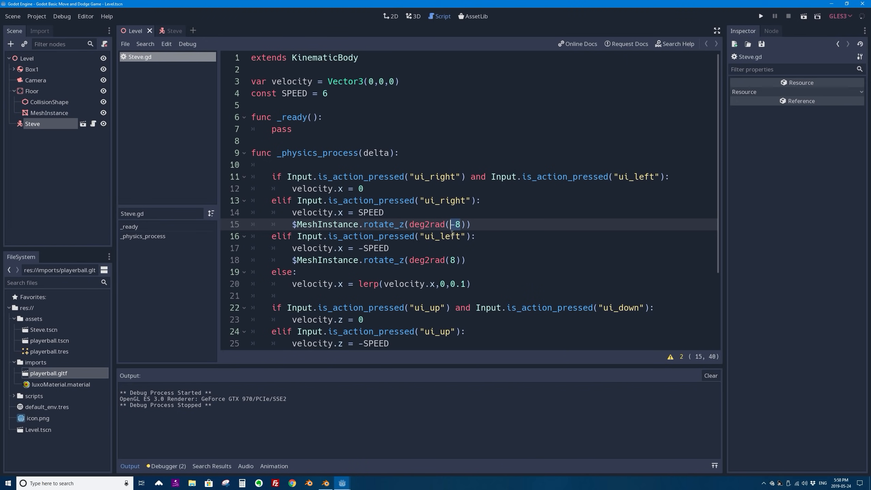
pyautogui.click(329, 93)
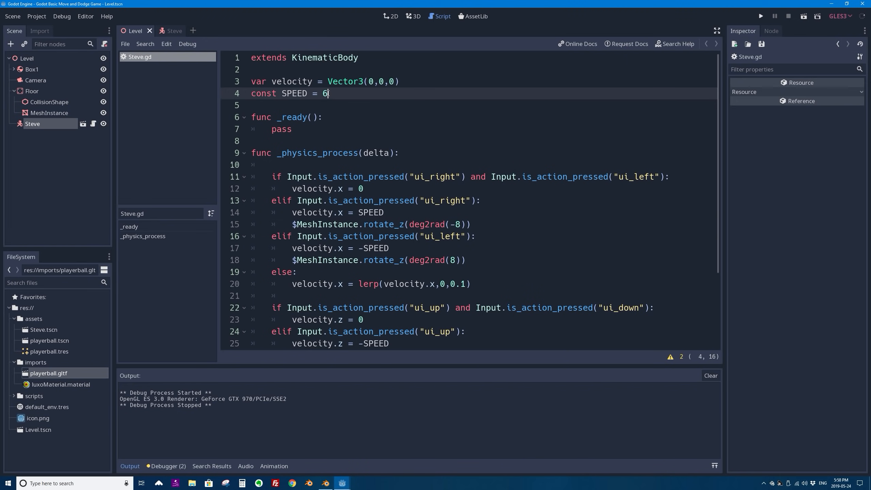
pyautogui.press('Return')
pyautogui.write('consta')
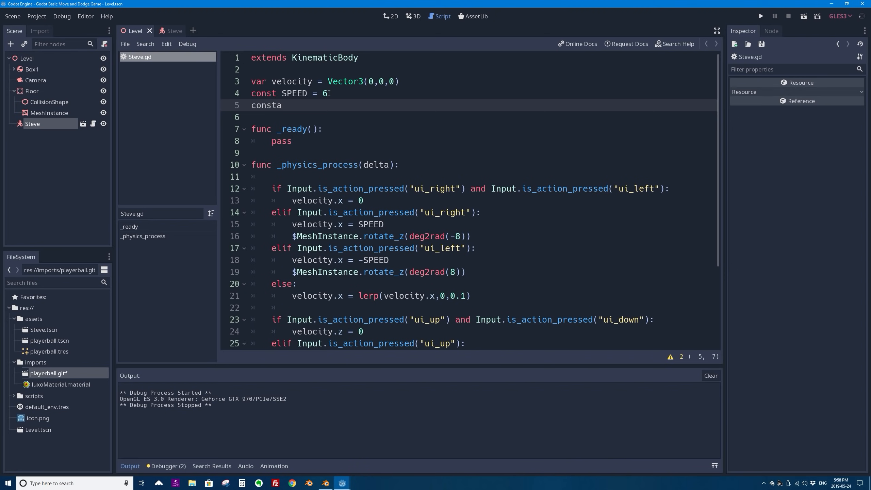
pyautogui.press('BackSpace')
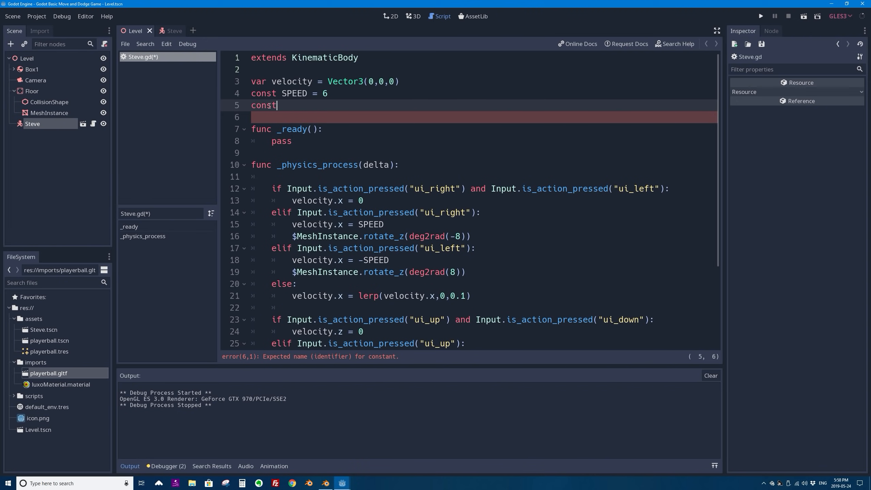
pyautogui.click(320, 93)
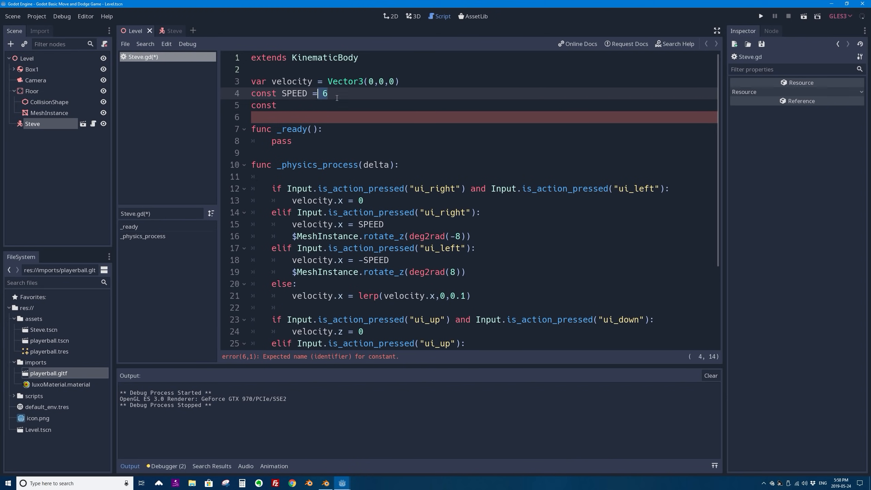
pyautogui.click(296, 104)
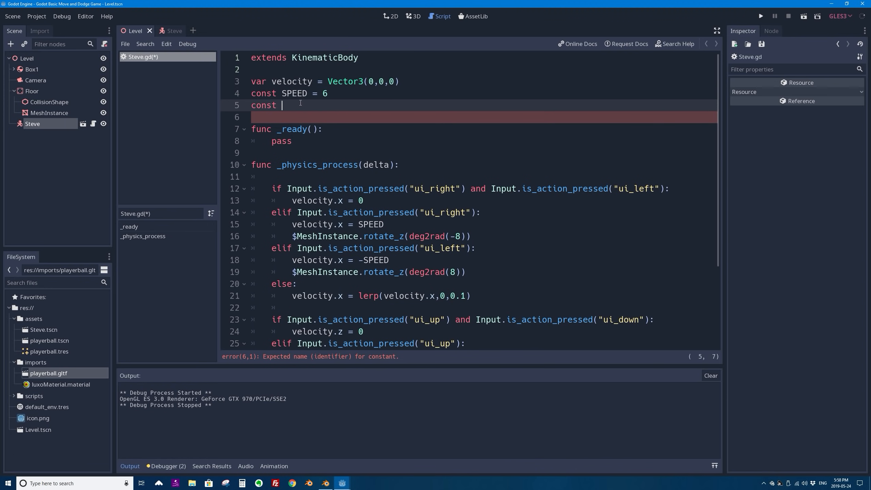
pyautogui.write('ROTSPEED = 7')
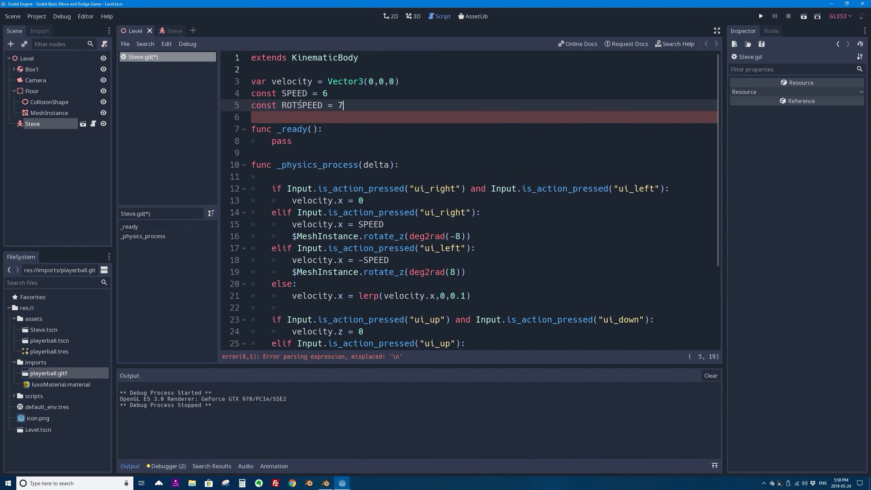
# Replace the hard-coded rotate_z angles with -ROTSPEED in the ui_right branch and ROTSPEED in the ui_left branch
pyautogui.click(455, 236)
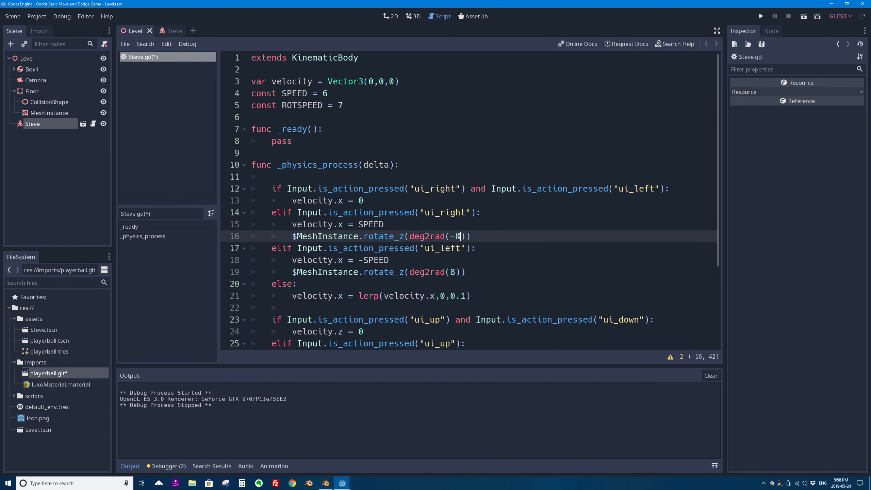
pyautogui.press('Delete')
pyautogui.write('ROTSPEED')
pyautogui.click(451, 272)
pyautogui.press('Delete')
pyautogui.write('ROTSPEED')
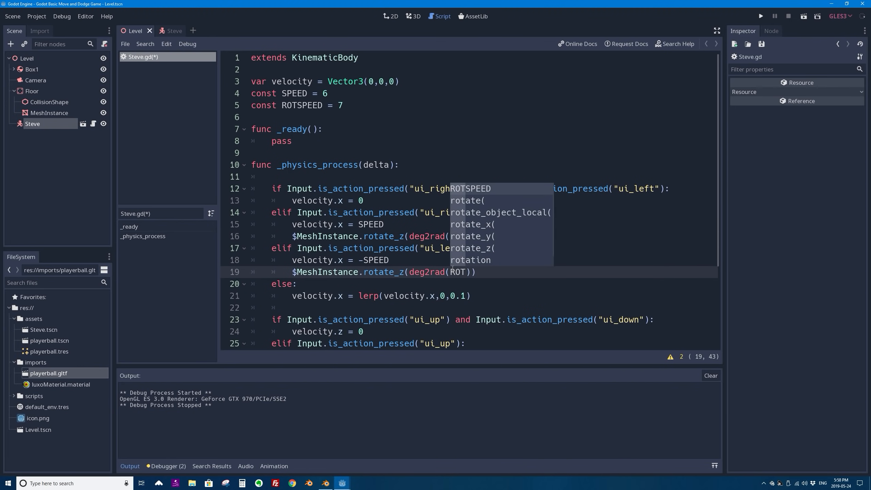
# Copy the ui_left rotation line below velocity.z = -SPEED in the ui_up branch and change it to rotate_x
pyautogui.scroll(-2, 484, 222)
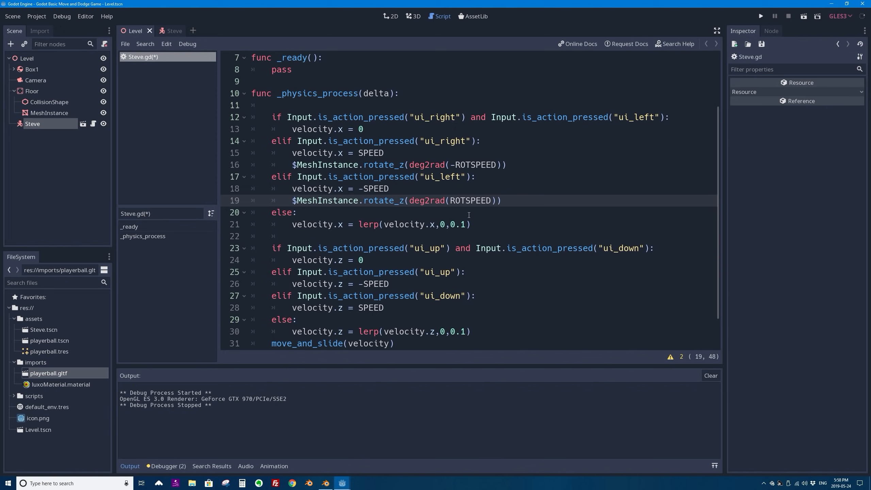
pyautogui.moveTo(511, 199); pyautogui.dragTo(294, 201)
pyautogui.hotkey('ctrl', 'c')
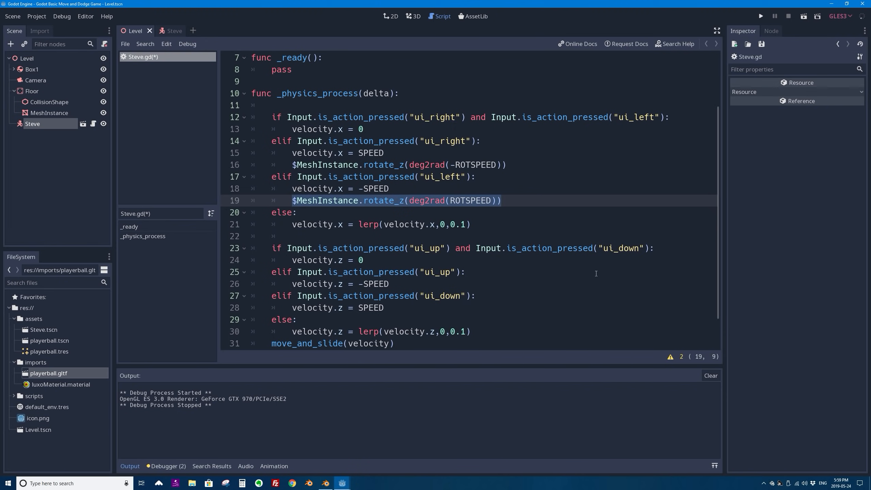
pyautogui.click(395, 284)
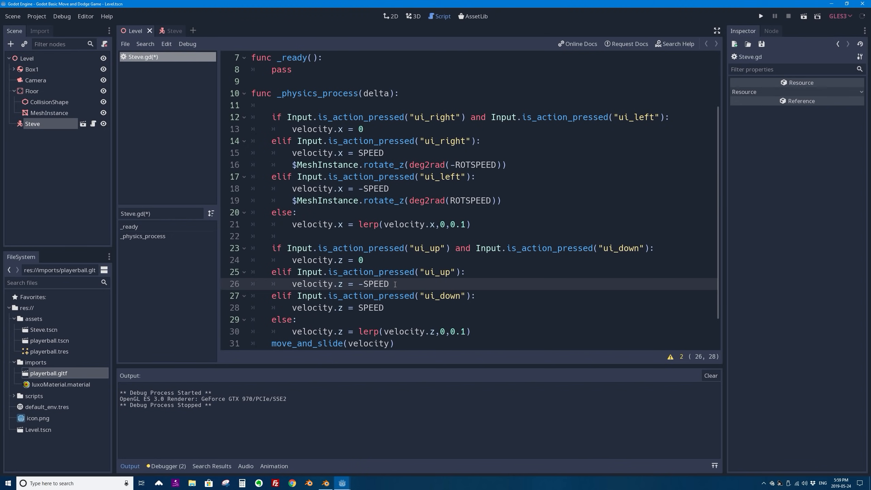
pyautogui.press('Return')
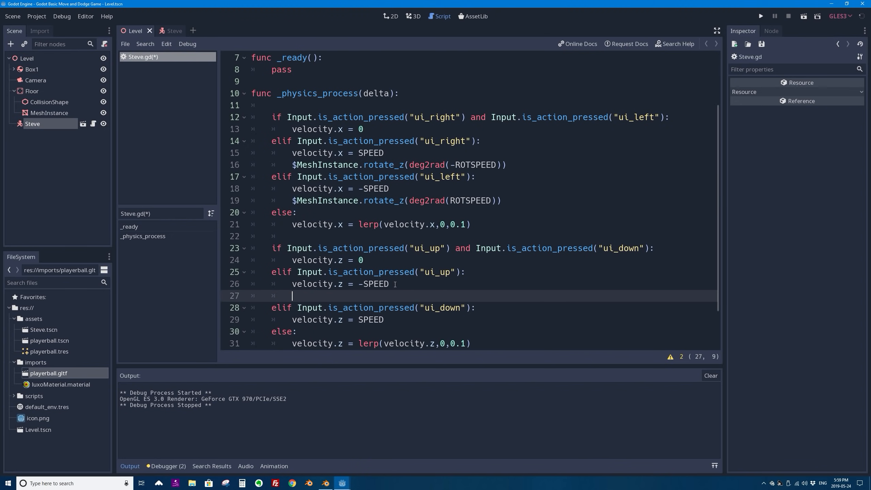
pyautogui.hotkey('ctrl', 'v')
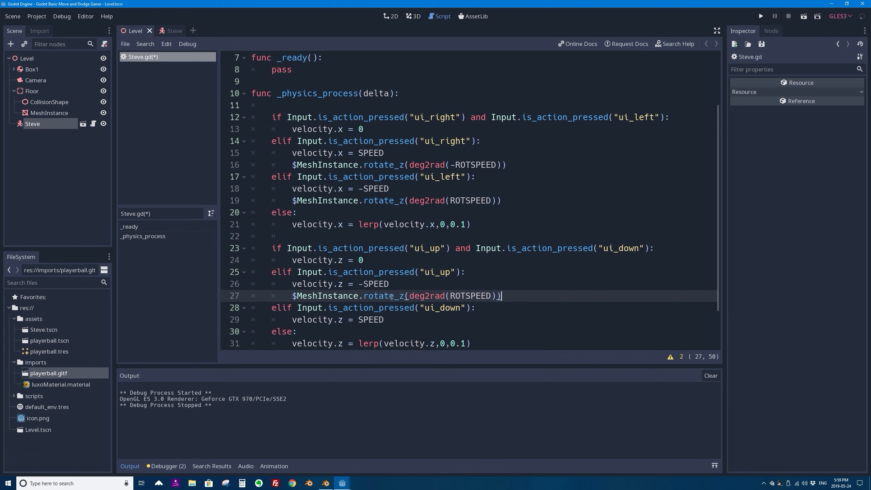
pyautogui.click(406, 295)
pyautogui.press('BackSpace')
pyautogui.write('x')
# Copy the rotate_x line below velocity.z = SPEED in the ui_down branch and change its angle to -ROTSPEED
pyautogui.moveTo(304, 296); pyautogui.dragTo(292, 296)
pyautogui.hotkey('ctrl', 'c')
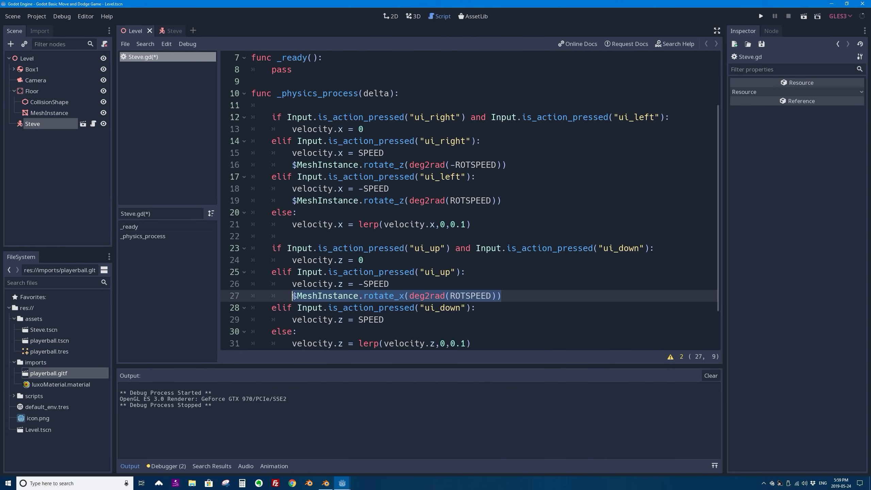
pyautogui.click(385, 320)
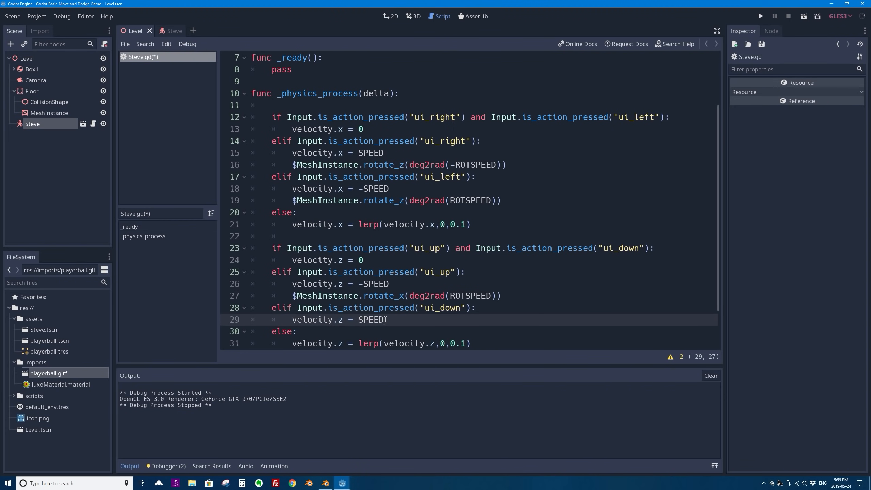
pyautogui.press('Return')
pyautogui.hotkey('ctrl', 'v')
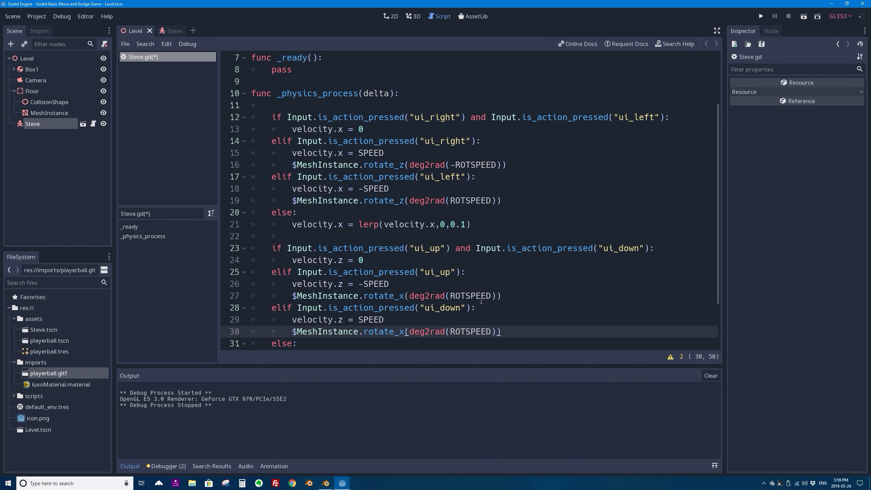
pyautogui.scroll(-1, 443, 273)
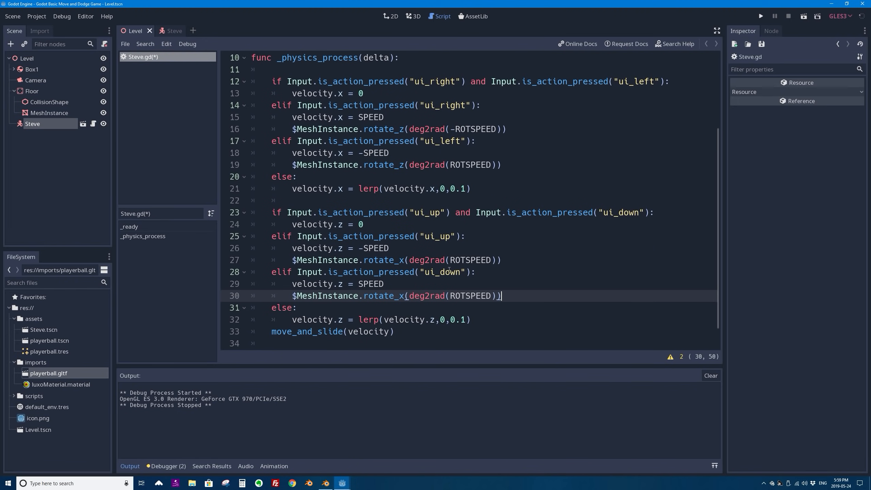
pyautogui.click(449, 296)
pyautogui.write('-')
# Test-play the level, rolling the ball right, left, up and down to check its rotation, and close the game
pyautogui.click(805, 16)
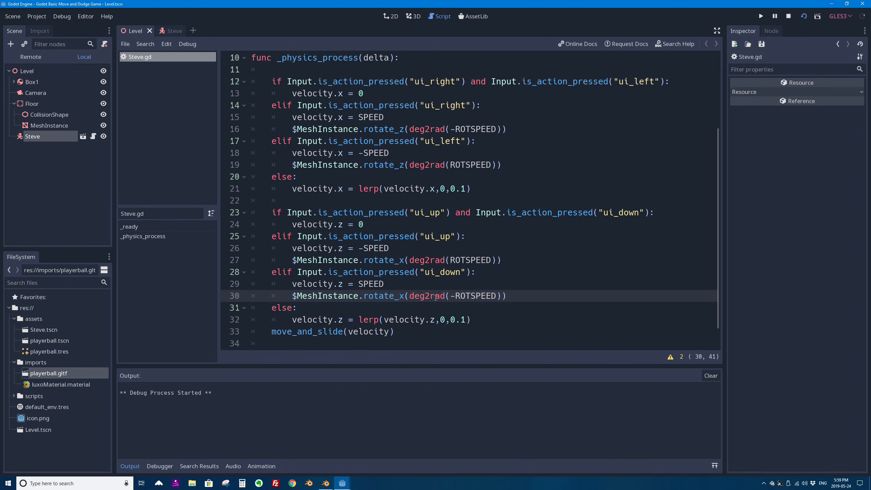
pyautogui.press('Right')
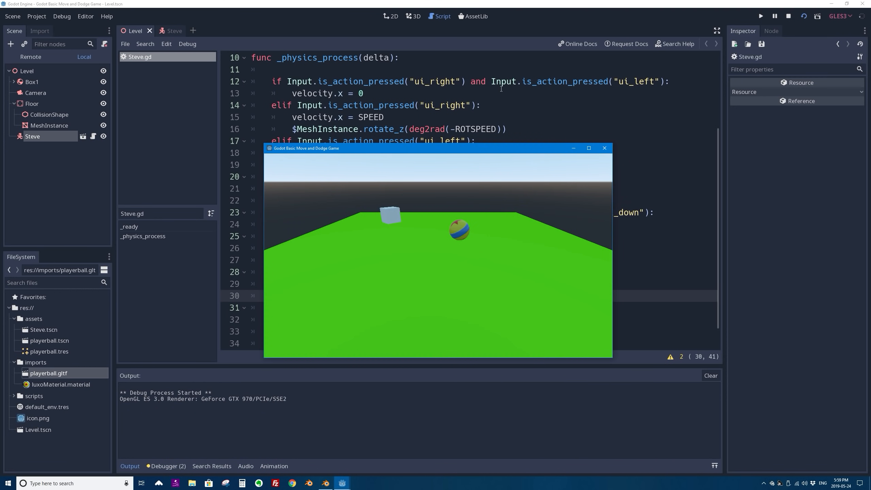
pyautogui.press('Left')
pyautogui.press('Up')
pyautogui.press('Down')
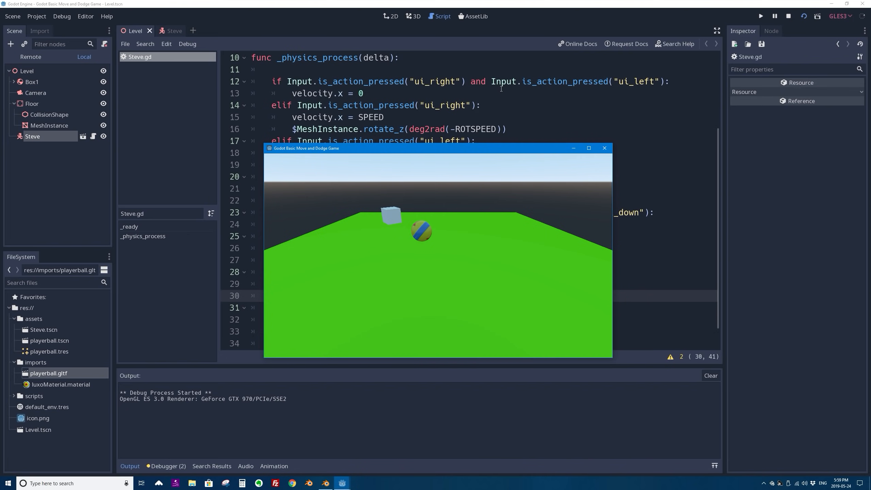
pyautogui.click(611, 148)
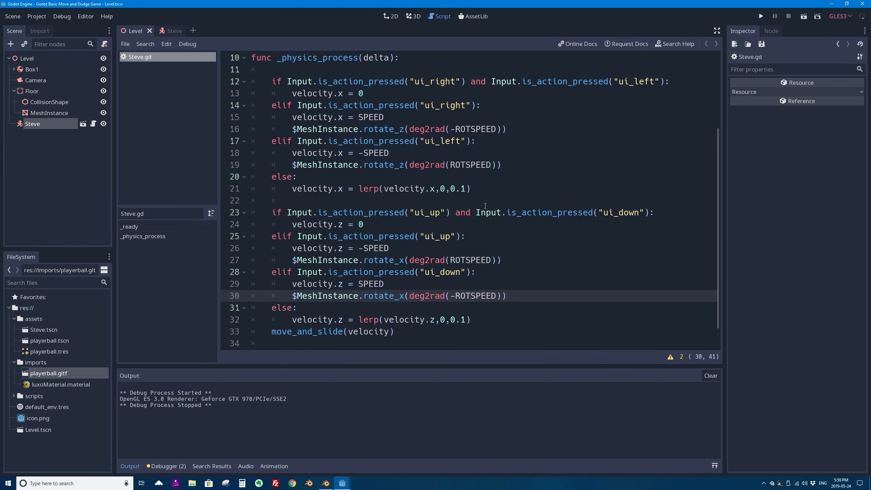
# Swap the rotate_x signs to -ROTSPEED in the ui_up branch and ROTSPEED in the ui_down branch, and run the level
pyautogui.click(450, 259)
pyautogui.write('-')
pyautogui.click(456, 296)
pyautogui.press('BackSpace')
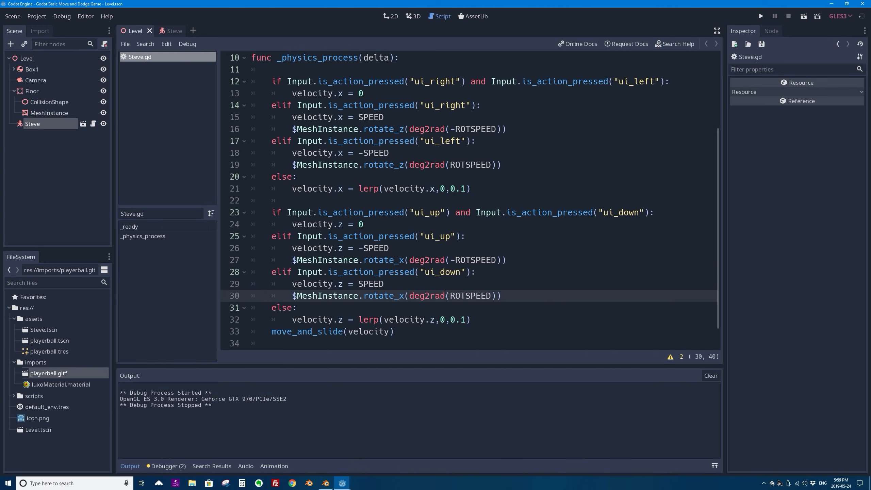
pyautogui.click(802, 17)
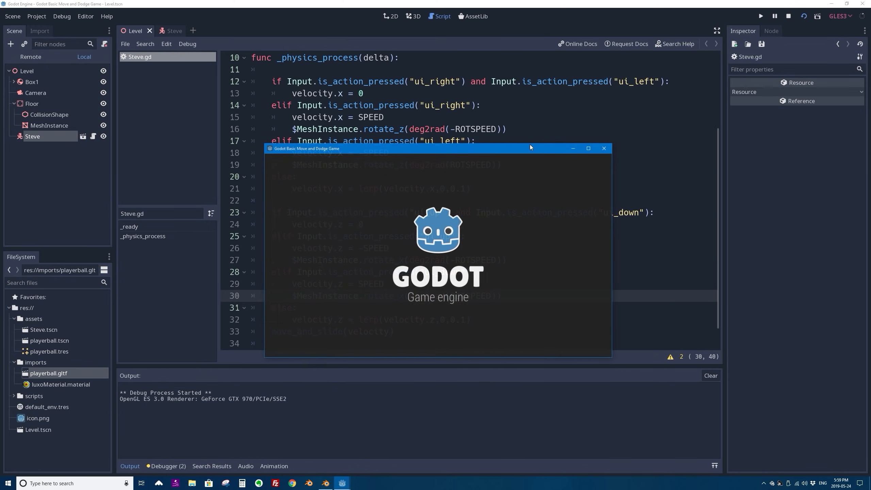
# Test-play the level, rolling the ball left, right, up, down and diagonally to check its rotation, and close the game
pyautogui.press('Right')
pyautogui.press('Left')
pyautogui.press('Right')
pyautogui.press('Down')
pyautogui.press('Left')
pyautogui.press('Down')
pyautogui.press('Right')
pyautogui.press('Up')
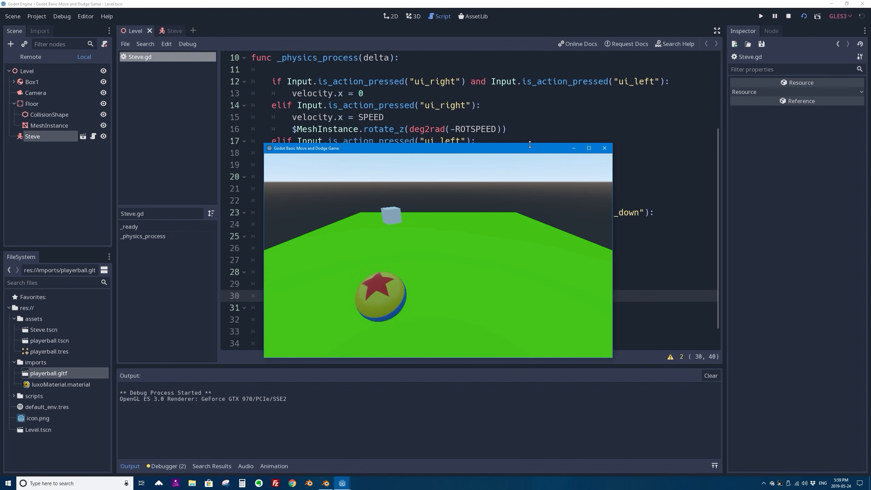
pyautogui.press('Left')
pyautogui.press('Right')
pyautogui.press('Down')
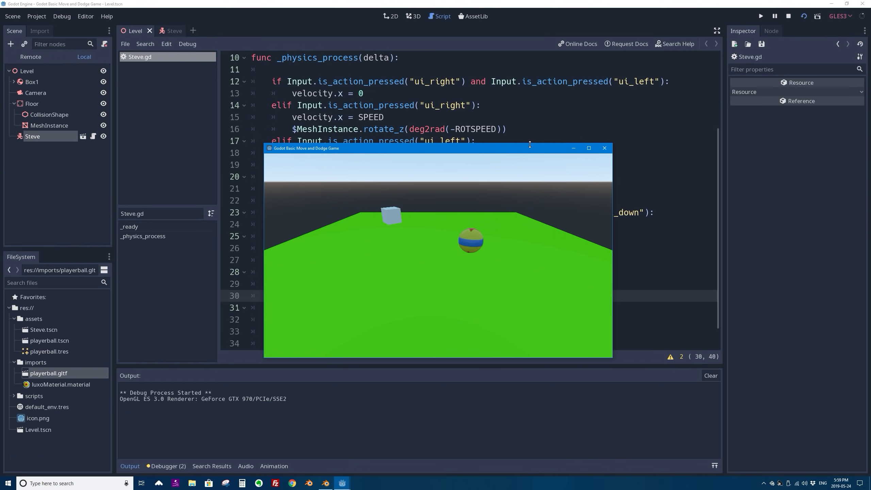
pyautogui.press('Left')
pyautogui.press('Right')
pyautogui.press('Down')
pyautogui.press('Up')
pyautogui.press('Left')
pyautogui.press('Right')
pyautogui.press('Down')
pyautogui.press('Up')
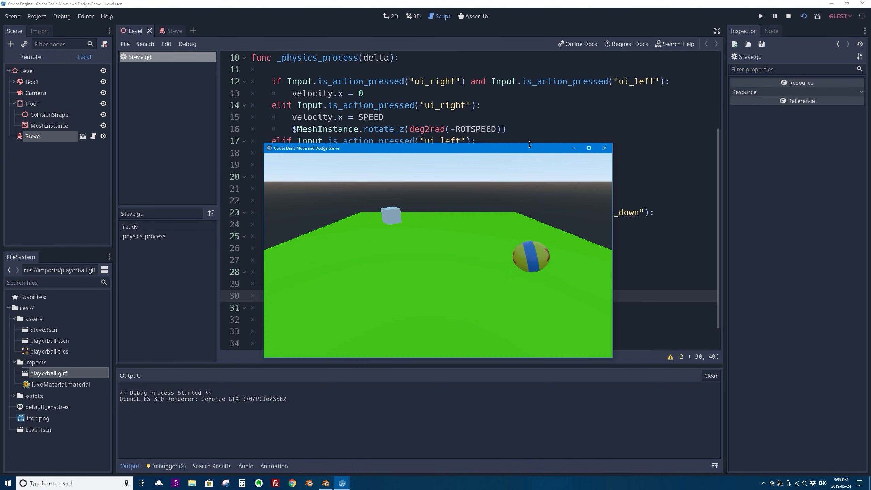
pyautogui.press('Left')
pyautogui.press('Down')
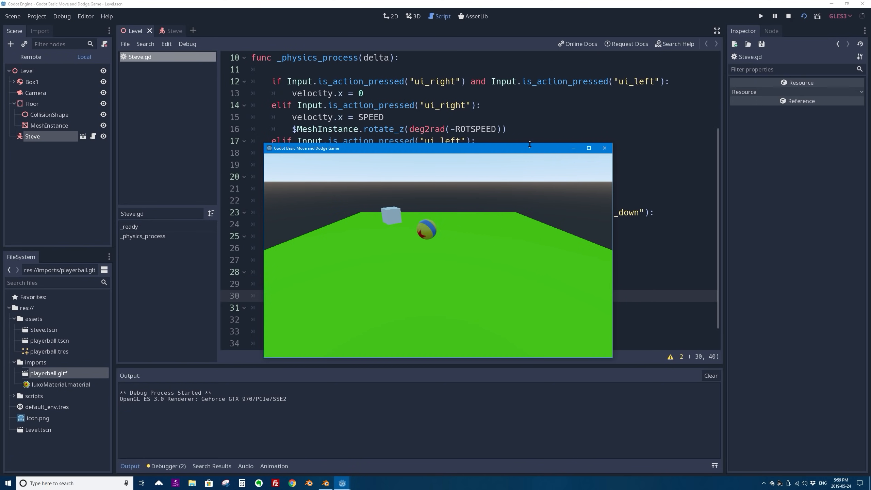
pyautogui.press('Right')
pyautogui.press('Up')
pyautogui.press('Left')
pyautogui.press('Down')
pyautogui.press('Right')
pyautogui.press('Down')
pyautogui.press('Up')
pyautogui.press('Left')
pyautogui.press('Down')
pyautogui.press('Up')
pyautogui.press('Right')
pyautogui.click(605, 148)
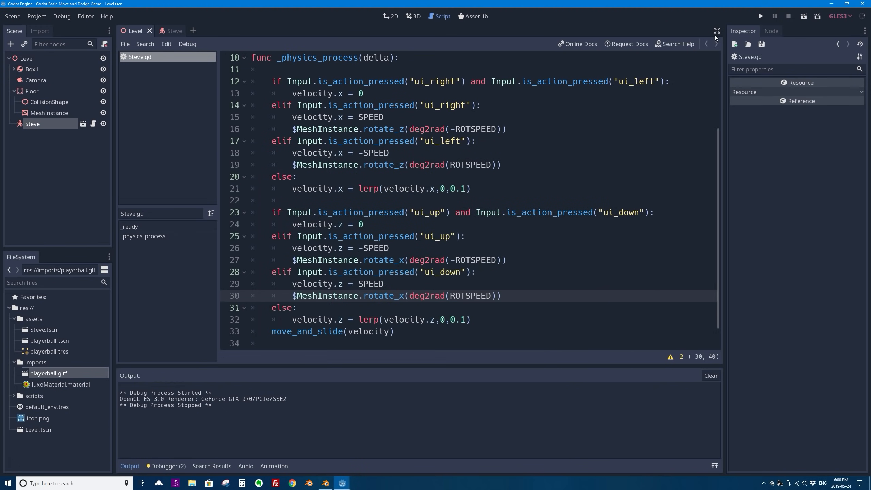
# View Steve.gd in the expanded script editor, highlight ui_right in the first input check, and restore the normal layout
pyautogui.click(716, 31)
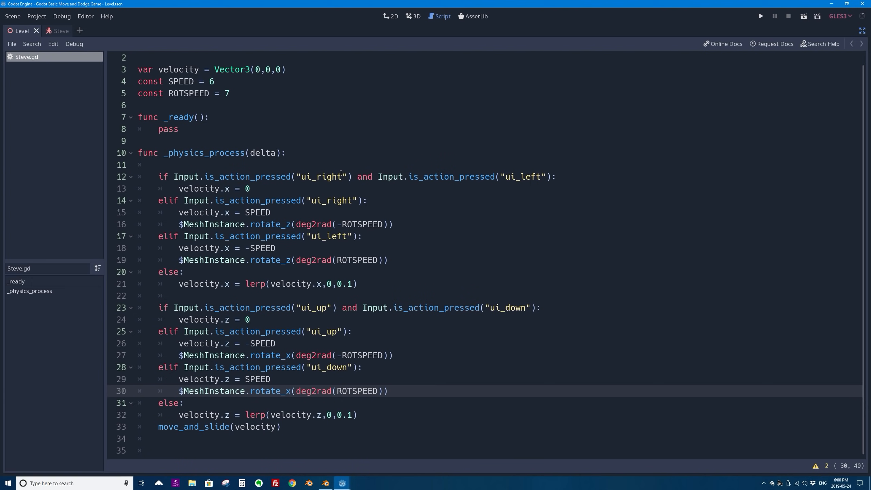
pyautogui.moveTo(341, 174); pyautogui.dragTo(301, 176)
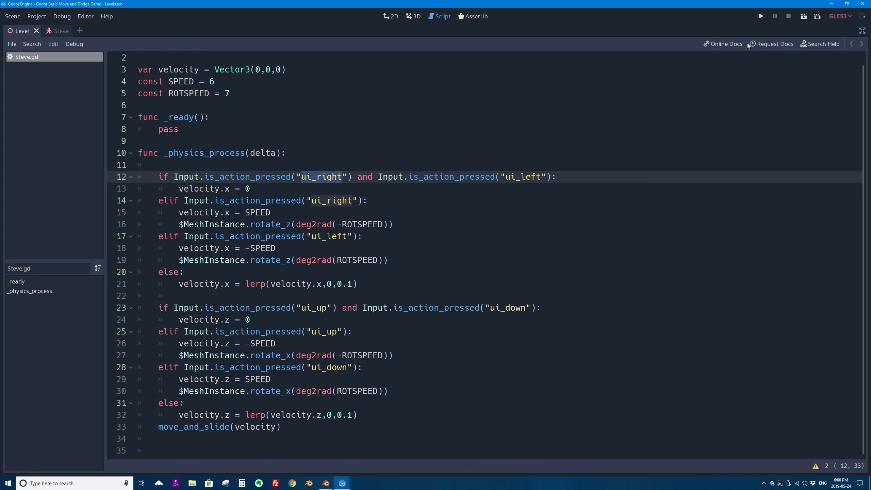
pyautogui.click(862, 31)
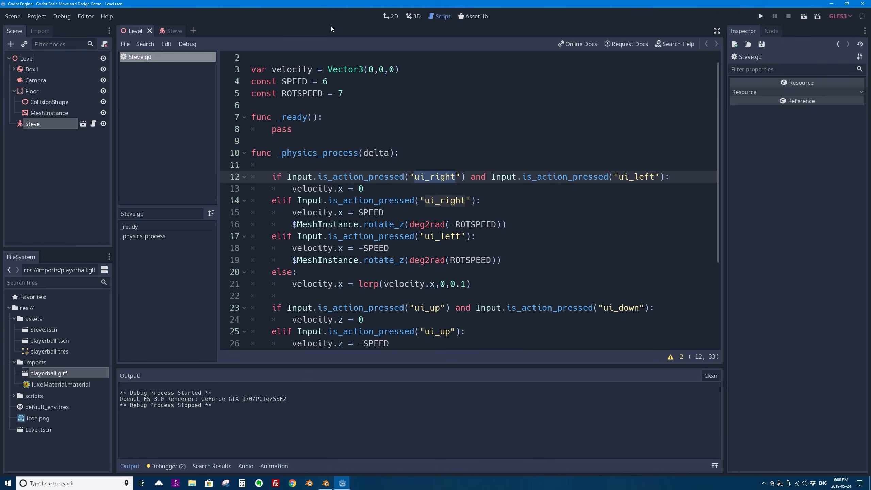
pyautogui.click(34, 17)
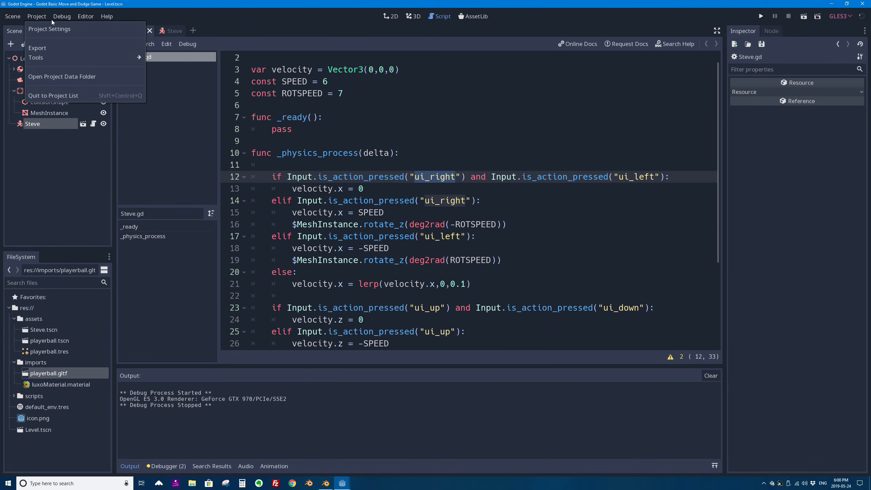
pyautogui.click(38, 30)
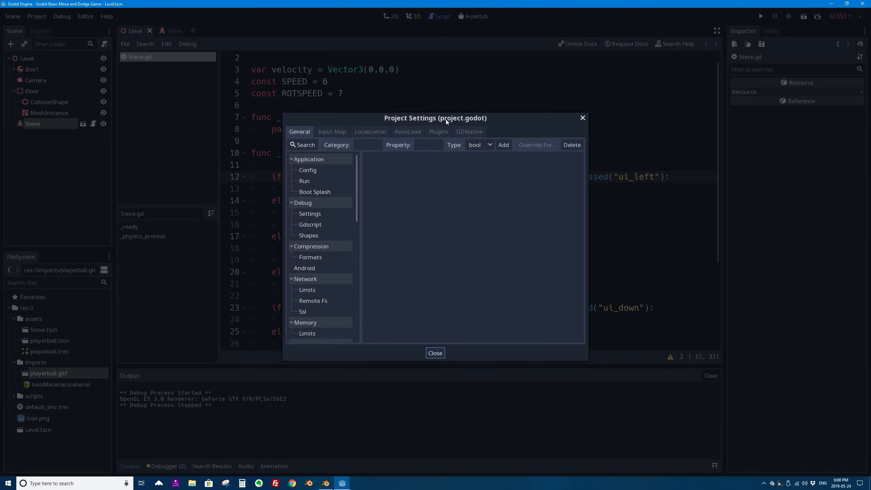
pyautogui.moveTo(502, 118); pyautogui.dragTo(532, 205)
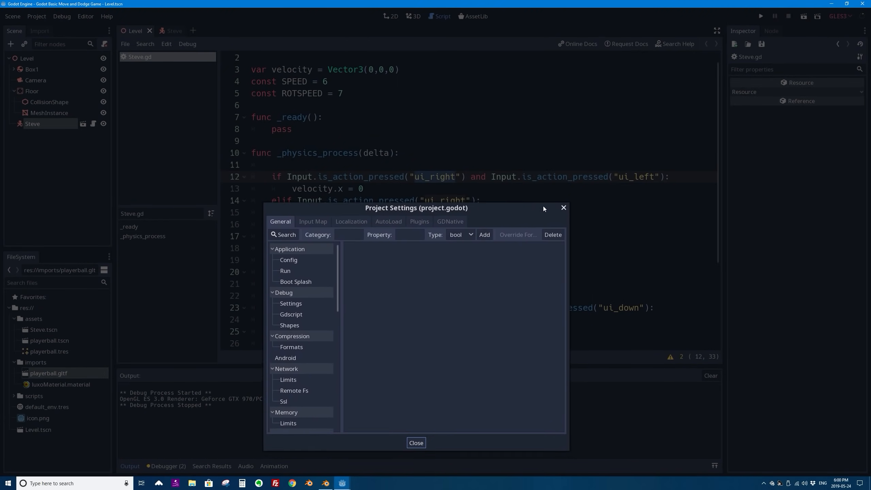
pyautogui.click(563, 208)
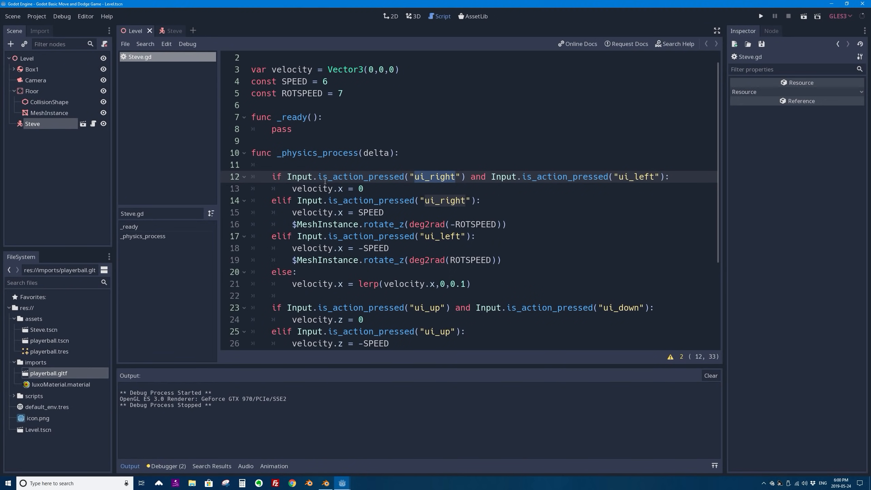
# Highlight is_action_pressed in the first input check and open the Input Map in Project Settings
pyautogui.moveTo(319, 175); pyautogui.dragTo(404, 175)
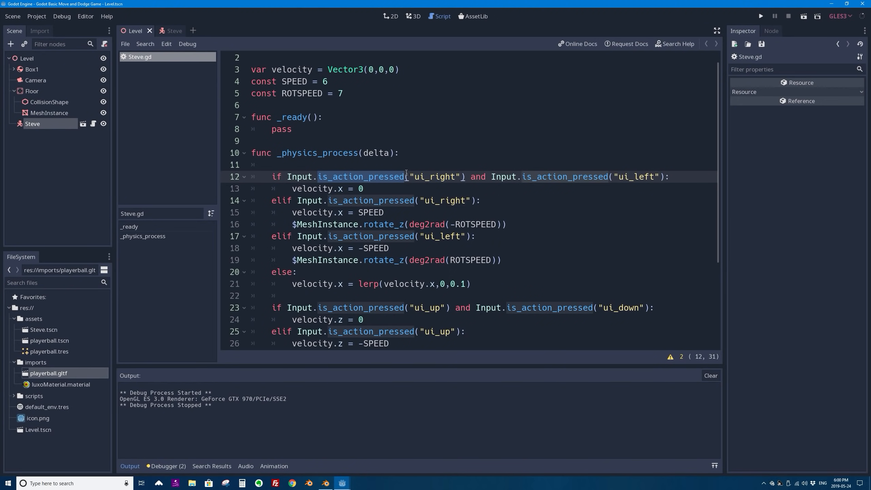
pyautogui.click(36, 17)
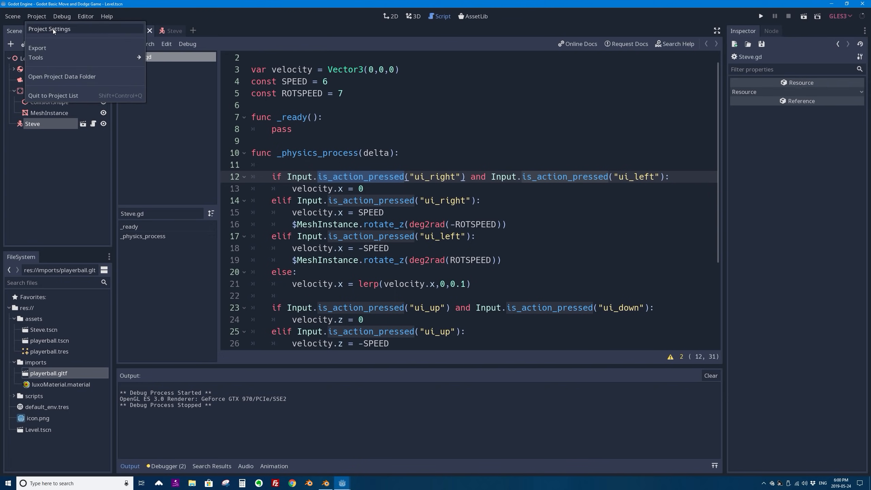
pyautogui.click(53, 28)
pyautogui.moveTo(386, 207); pyautogui.dragTo(430, 105)
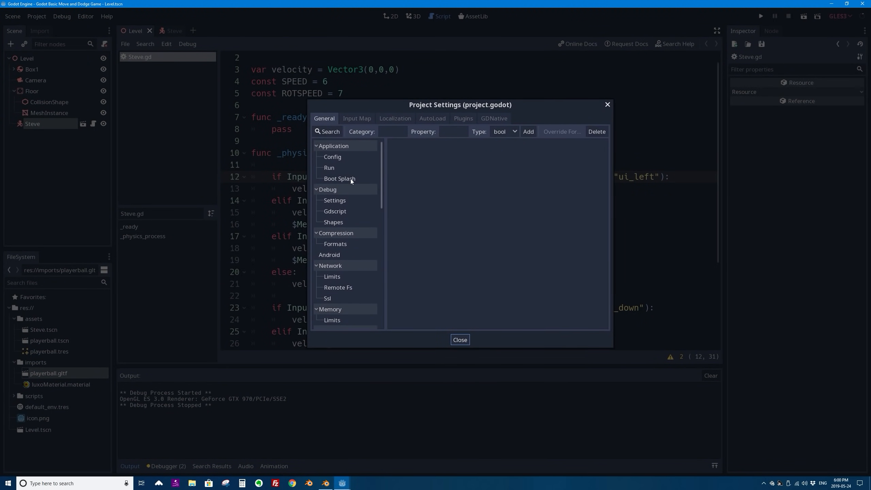
pyautogui.moveTo(379, 155); pyautogui.dragTo(366, 129)
pyautogui.click(357, 118)
pyautogui.click(433, 118)
pyautogui.click(464, 118)
pyautogui.click(324, 118)
pyautogui.click(353, 118)
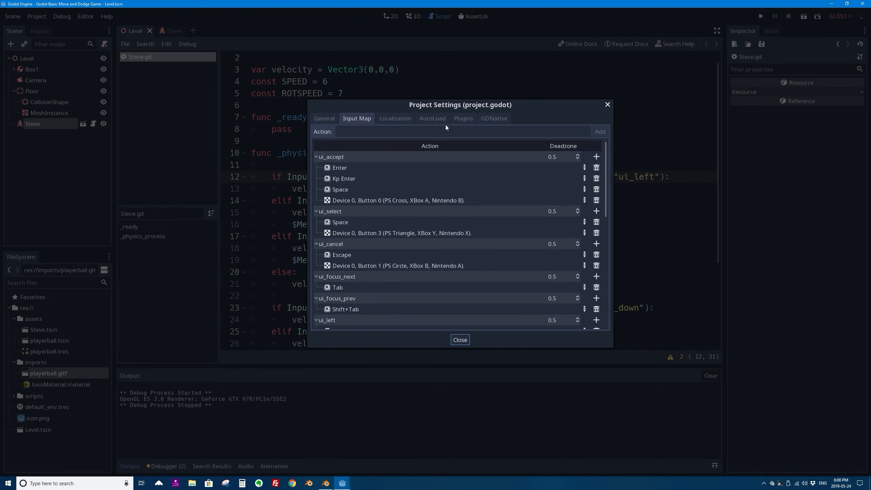
# Look through the key bindings of the default input actions, collapsing each one from ui_accept to ui_down
pyautogui.click(316, 156)
pyautogui.click(316, 167)
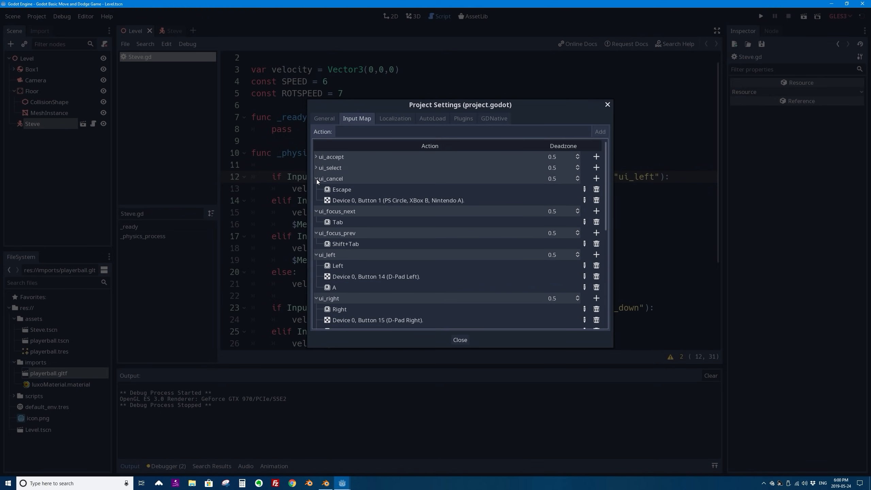
pyautogui.click(316, 178)
pyautogui.click(315, 190)
pyautogui.click(315, 200)
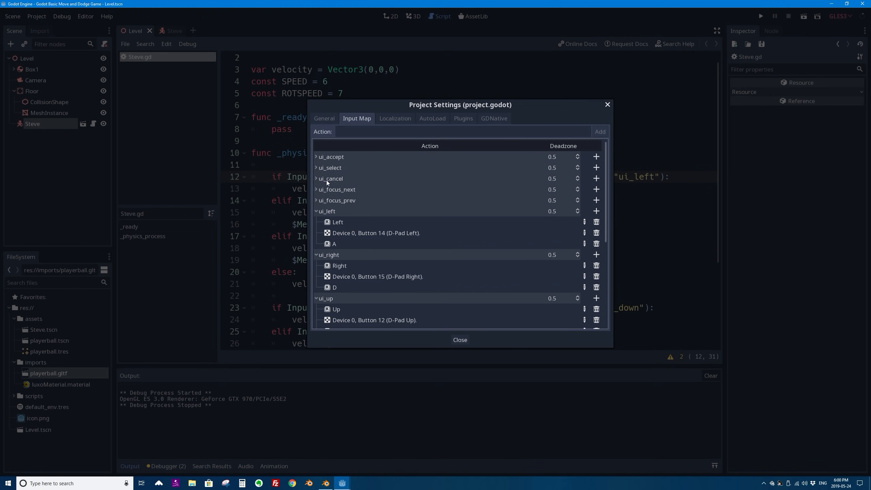
pyautogui.click(315, 211)
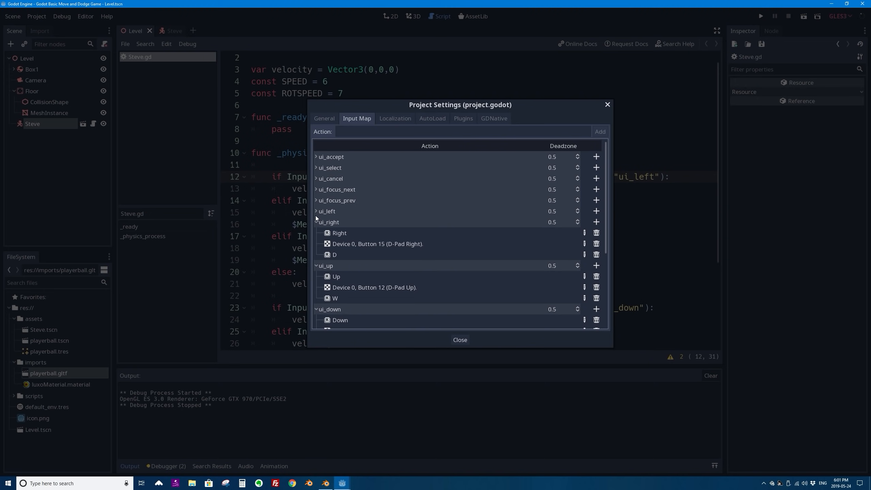
pyautogui.click(315, 266)
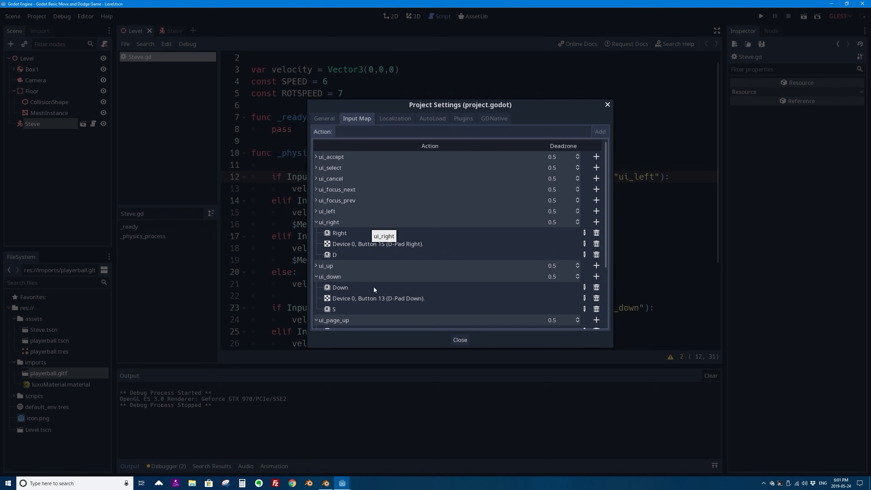
pyautogui.click(315, 221)
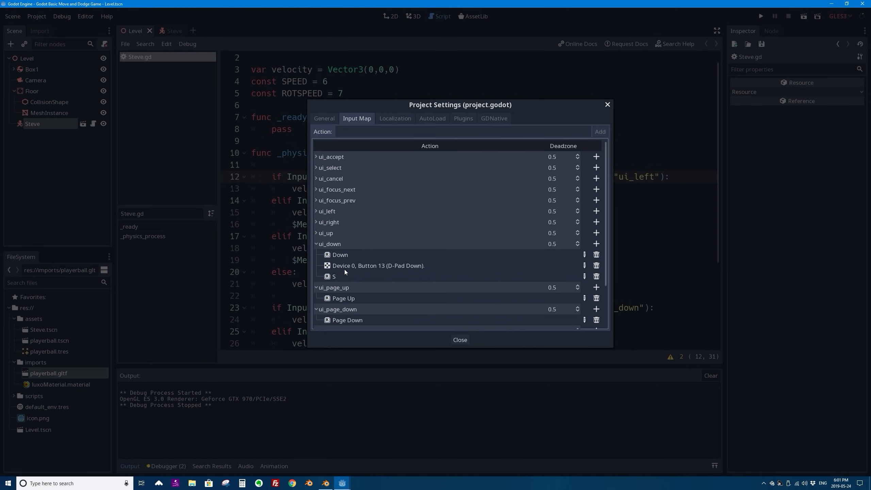
pyautogui.click(317, 245)
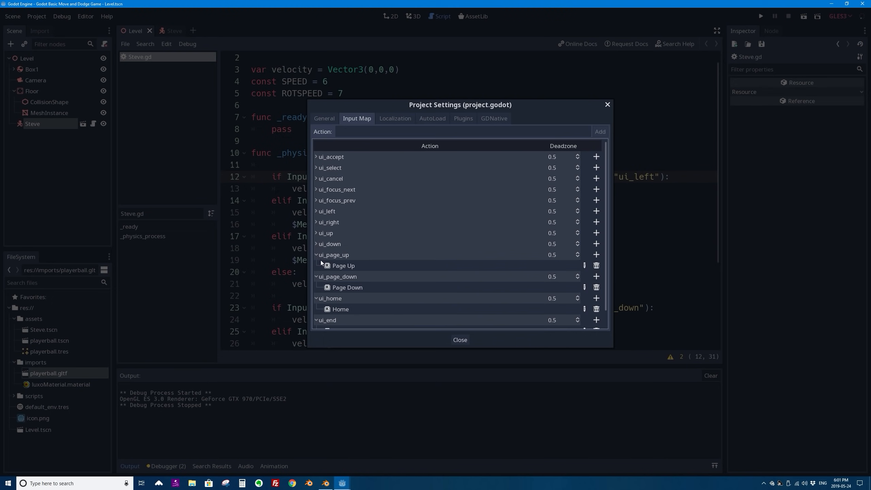
# Delete the A key event from the ui_left action and add it again as a new key event
pyautogui.click(316, 211)
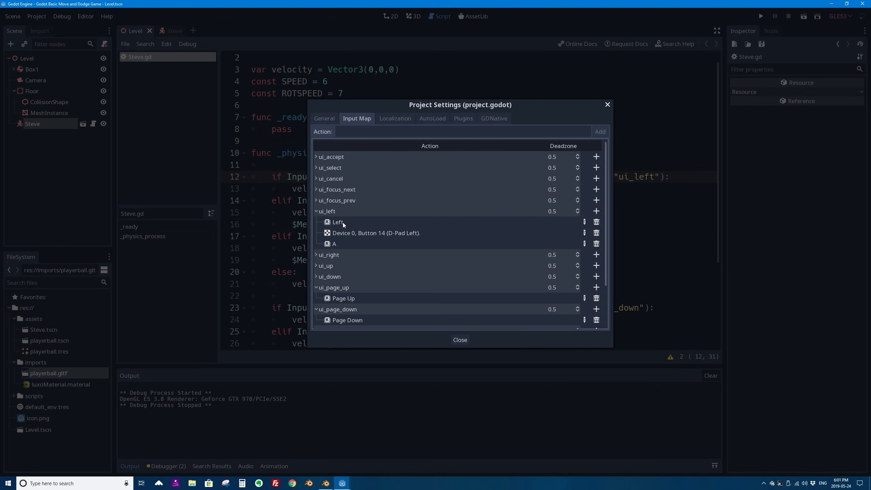
pyautogui.click(331, 243)
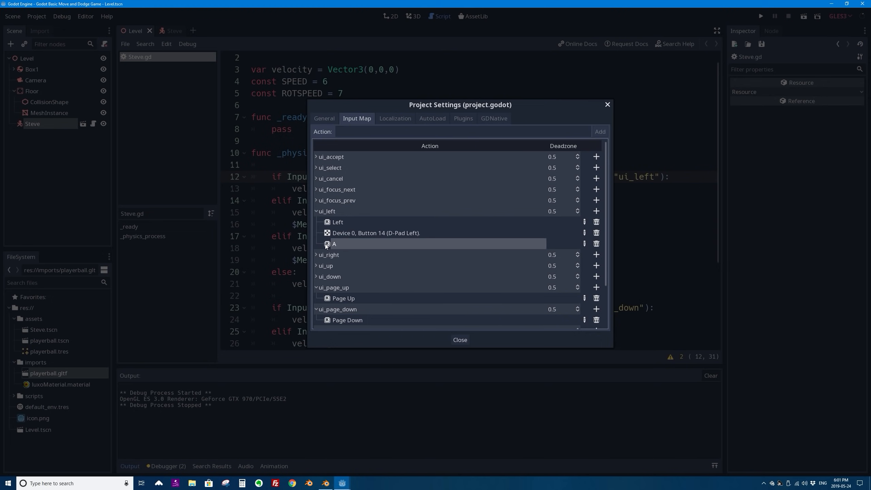
pyautogui.click(597, 243)
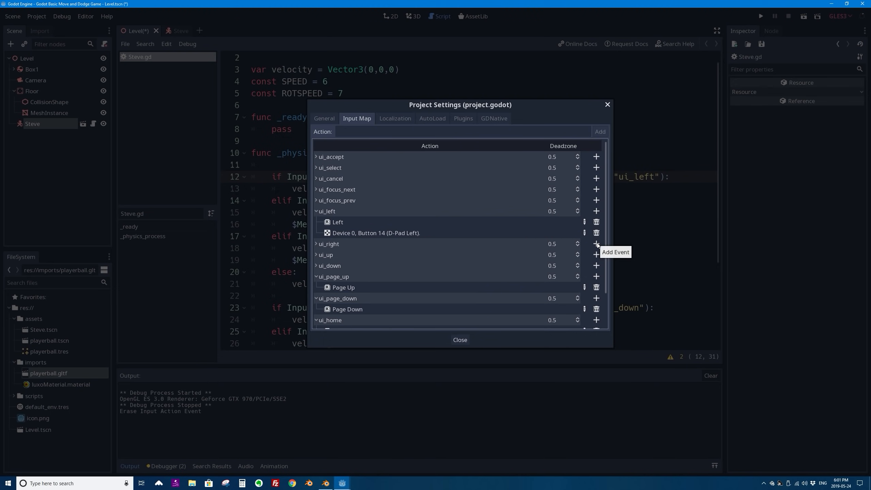
pyautogui.click(596, 211)
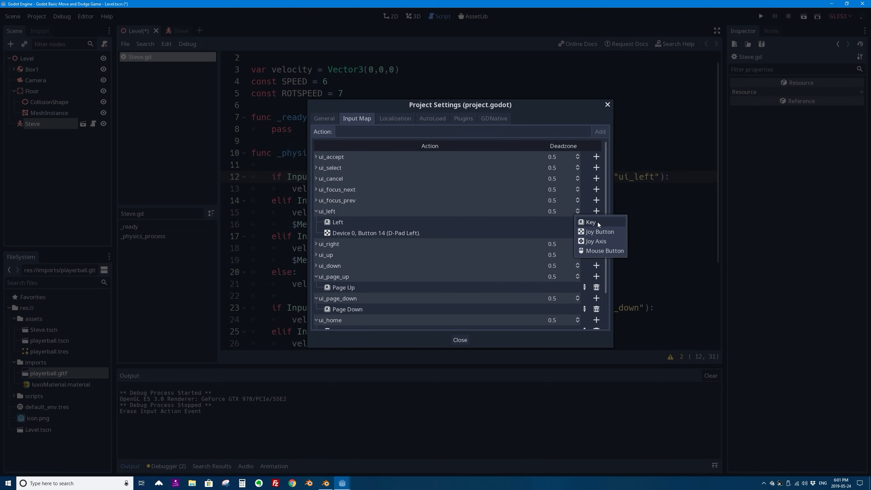
pyautogui.click(596, 222)
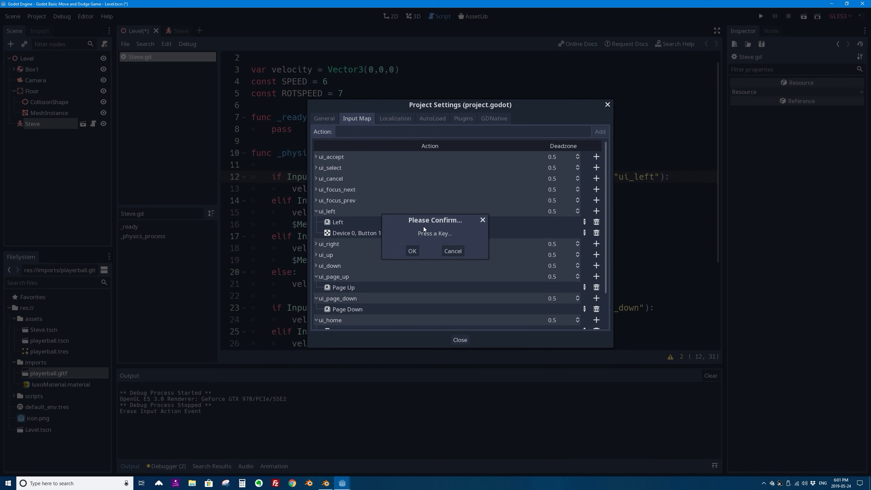
pyautogui.press('a')
pyautogui.click(413, 251)
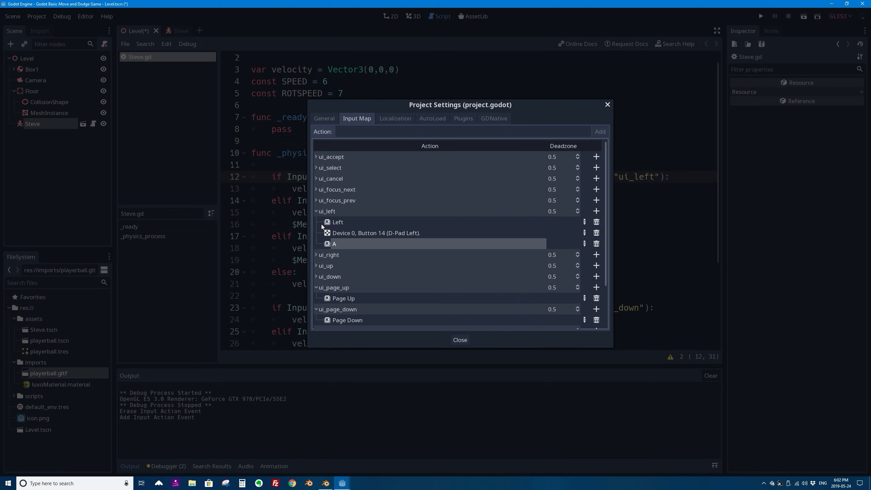
# Delete the D key event from the ui_right action and add it again as a new key event
pyautogui.click(317, 212)
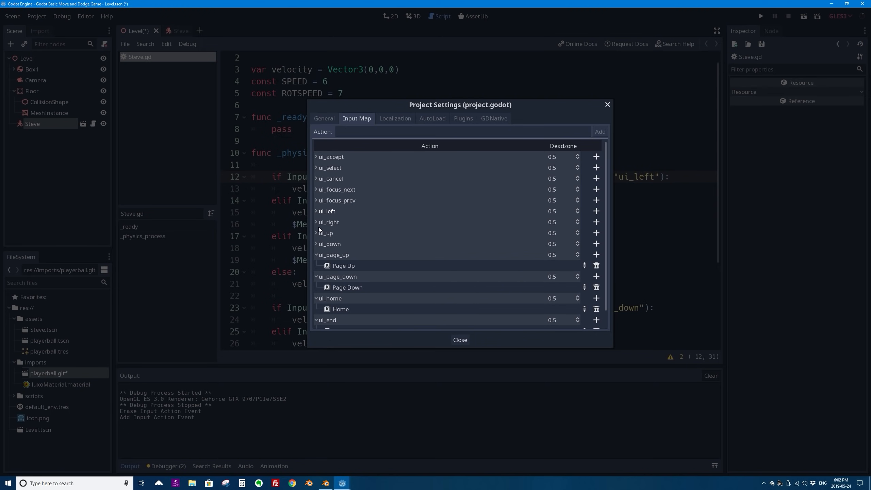
pyautogui.click(315, 222)
pyautogui.click(329, 254)
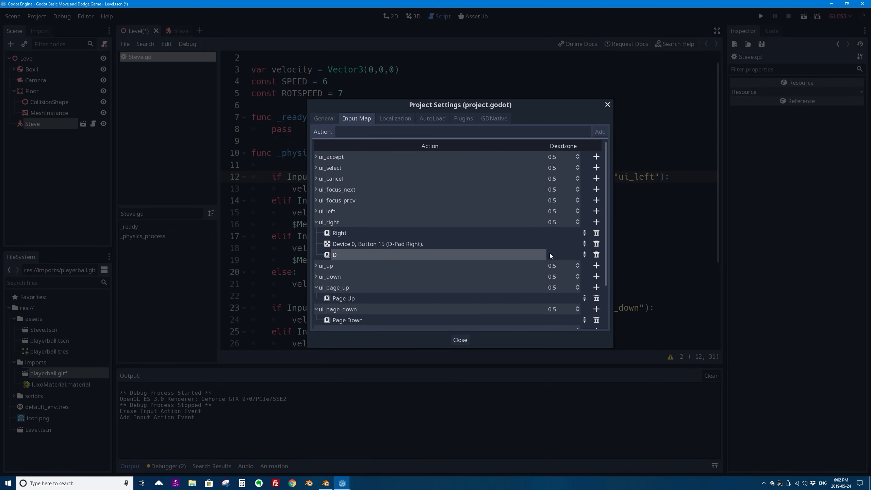
pyautogui.click(597, 255)
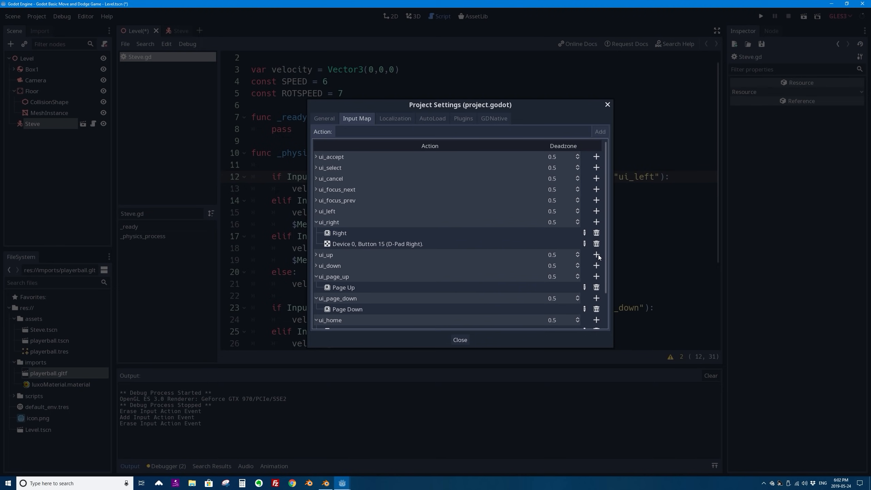
pyautogui.click(596, 222)
pyautogui.click(595, 233)
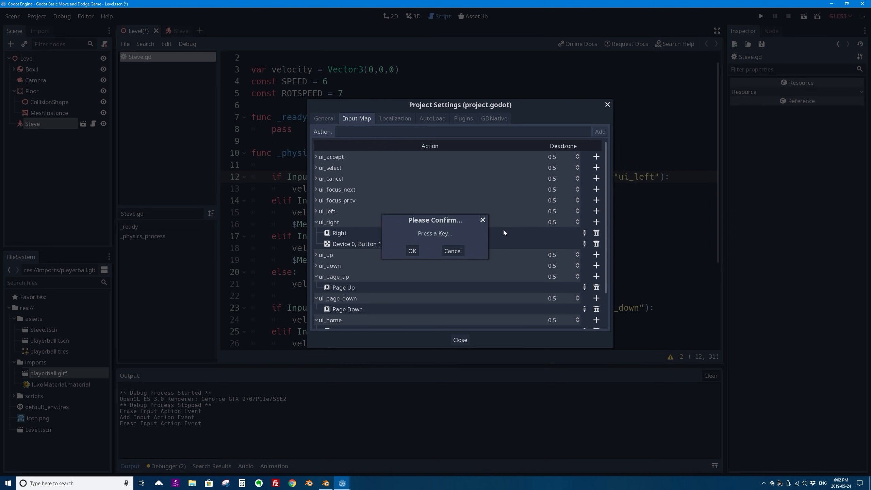
pyautogui.press('d')
pyautogui.click(413, 251)
# Expand the ui_left, ui_up and ui_down actions to examine their assigned keys alongside ui_right
pyautogui.click(318, 212)
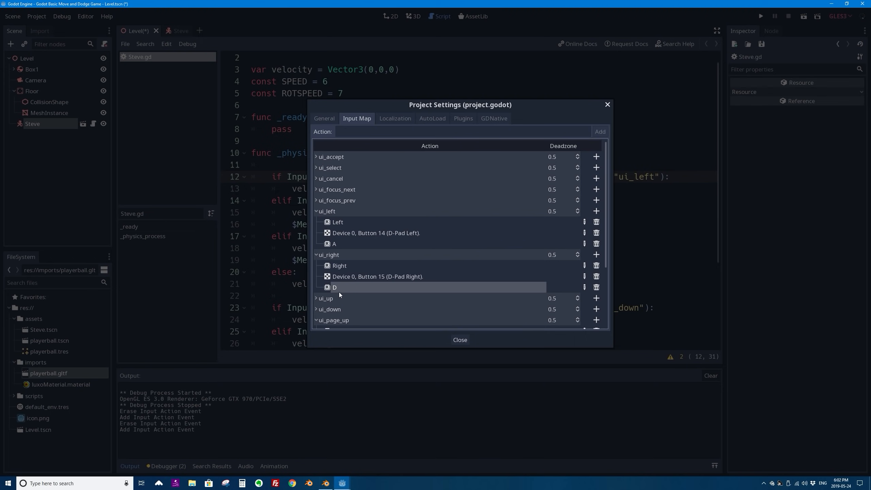
pyautogui.click(319, 298)
pyautogui.scroll(-3, 349, 256)
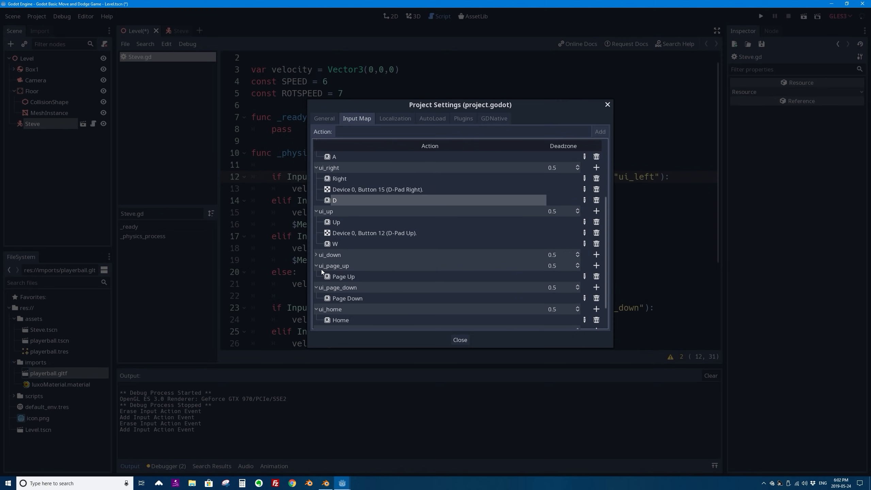
pyautogui.click(317, 256)
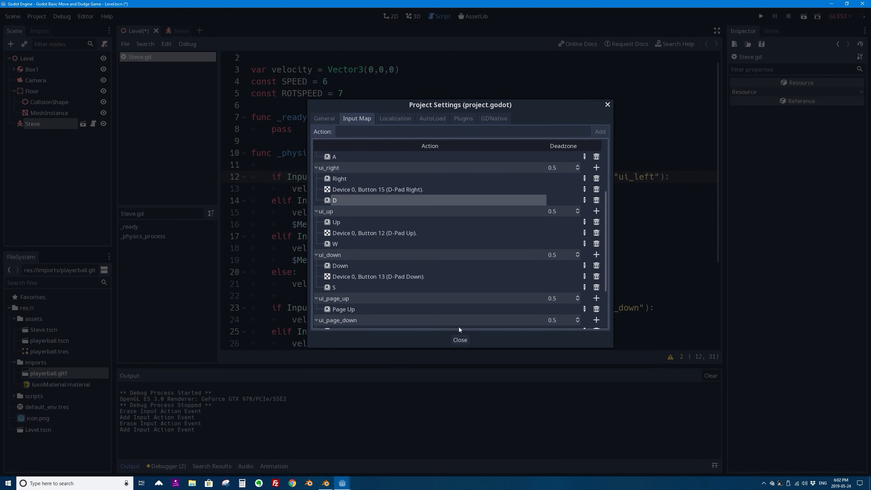
# Close the project settings and run the current scene, rolling the ball forward, backward and repeatedly left and right to test its movement
pyautogui.click(460, 339)
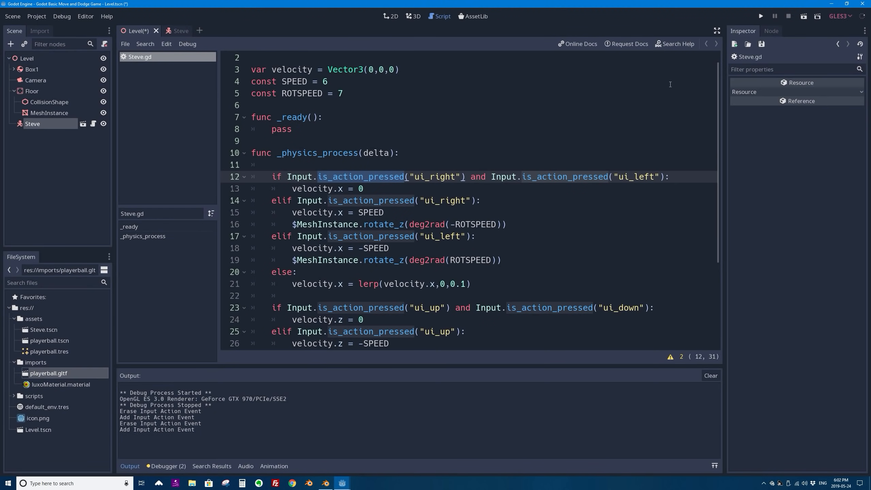
pyautogui.click(804, 16)
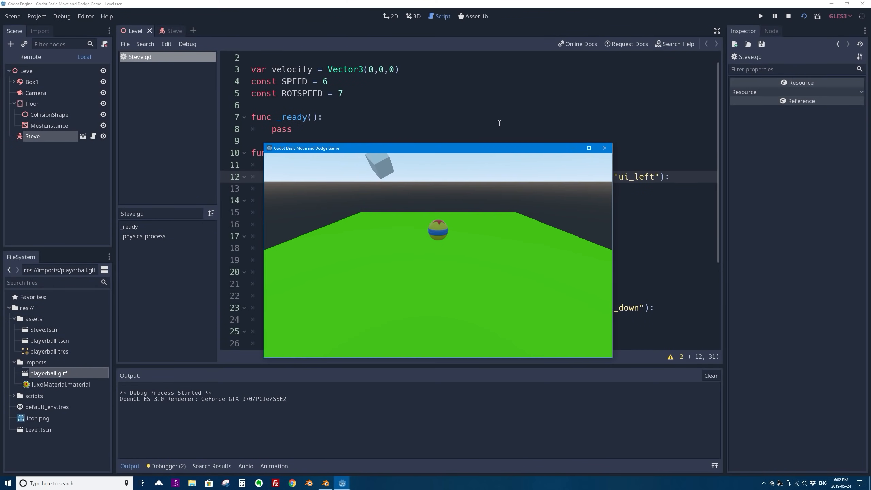
pyautogui.press('Up')
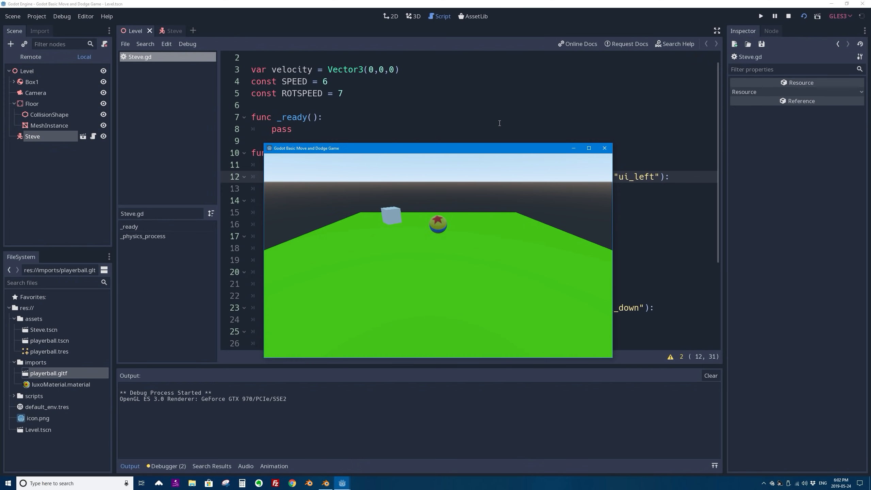
pyautogui.press('Up')
pyautogui.press('Down')
pyautogui.press('Left')
pyautogui.press('Right')
pyautogui.press('Right')
pyautogui.press('Left')
pyautogui.press('Right')
pyautogui.press('Left')
pyautogui.press('Right')
pyautogui.press('Left')
pyautogui.press('Right')
pyautogui.press('Left')
pyautogui.press('Left')
pyautogui.press('Right')
pyautogui.press('Left')
pyautogui.press('Right')
pyautogui.press('Left')
pyautogui.press('Right')
pyautogui.press('Left')
pyautogui.press('Right')
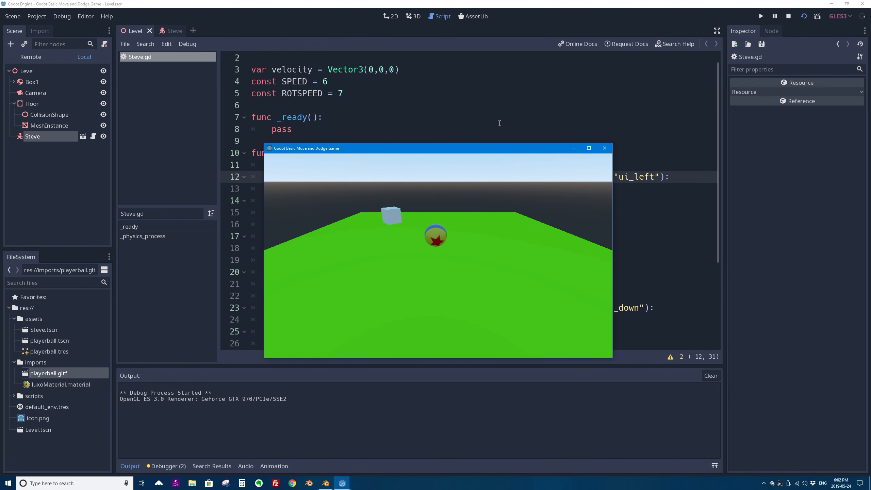
# Close the running game and enlarge the Steve.gd script view with distraction-free mode
pyautogui.click(604, 150)
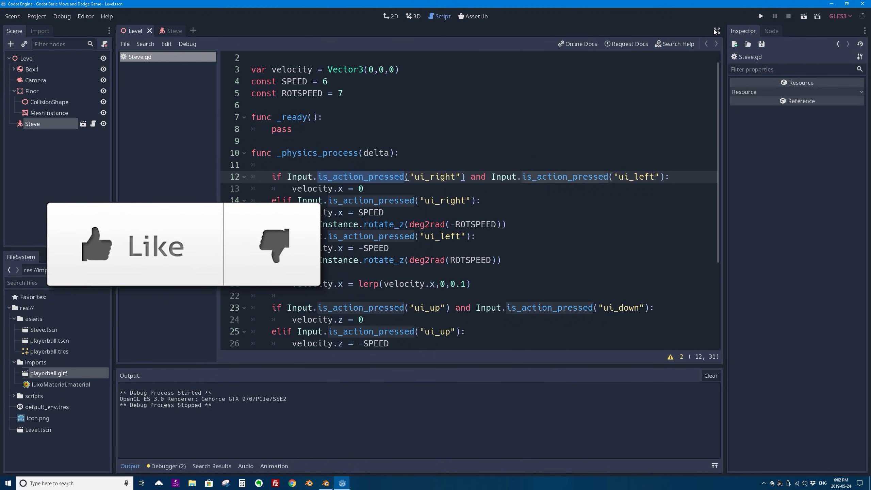
pyautogui.click(717, 29)
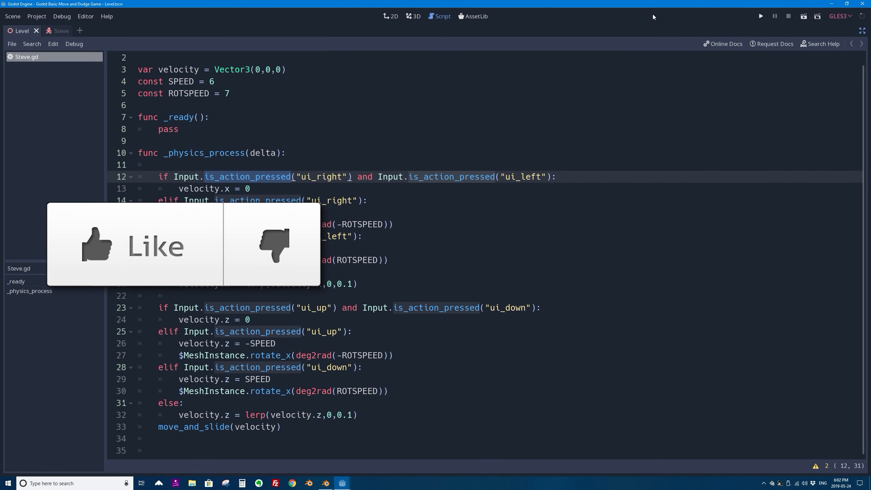